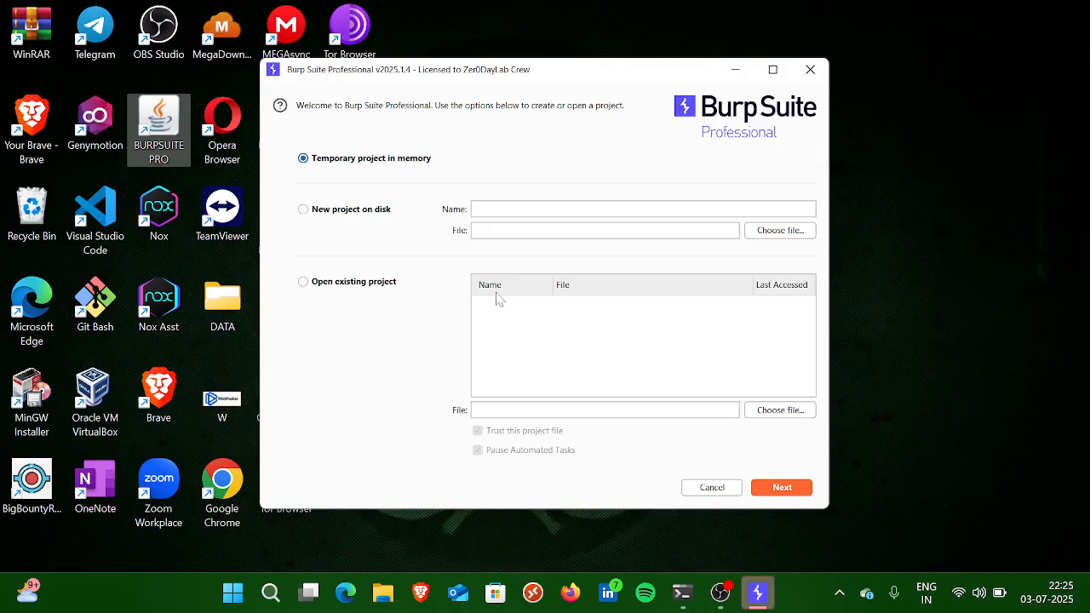
# Step: Start a temporary in-memory Burp Suite project, switch to Firefox and load google.com
pyautogui.click(785, 488)
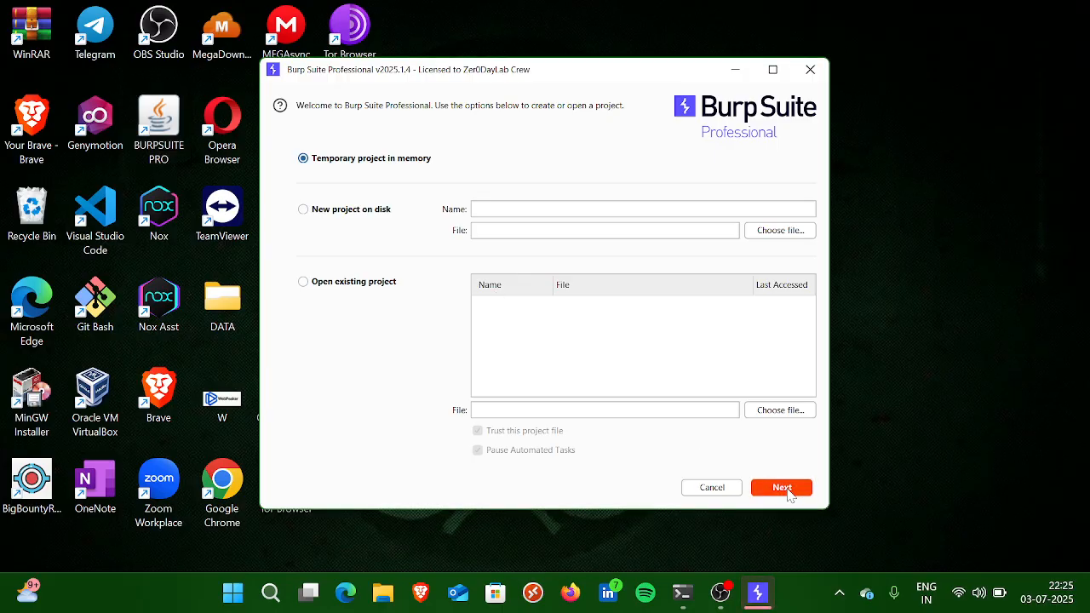
pyautogui.click(572, 597)
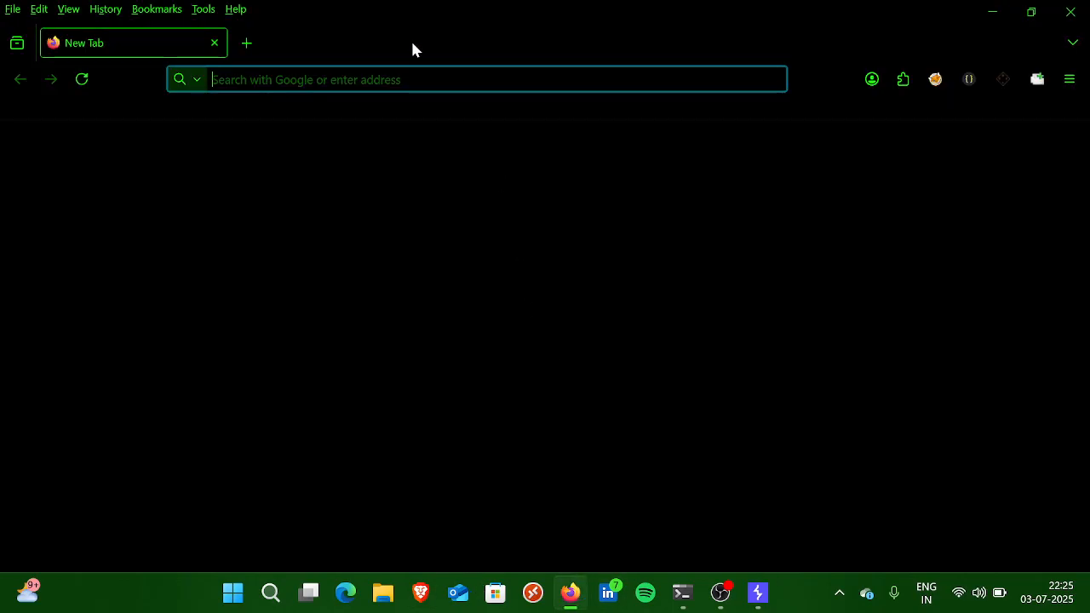
pyautogui.write('google.com/')
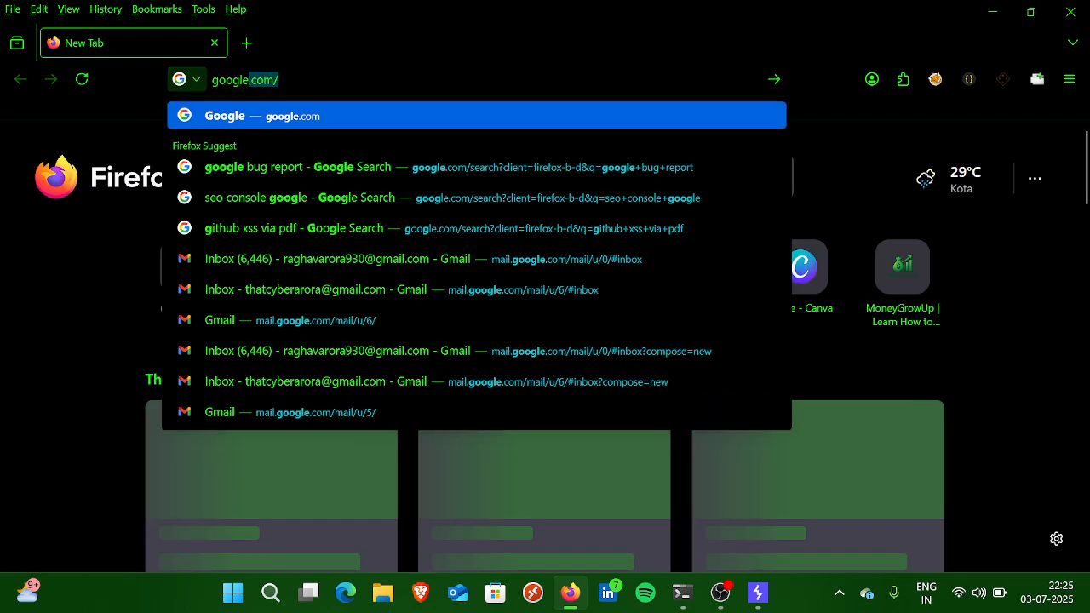
pyautogui.press('Return')
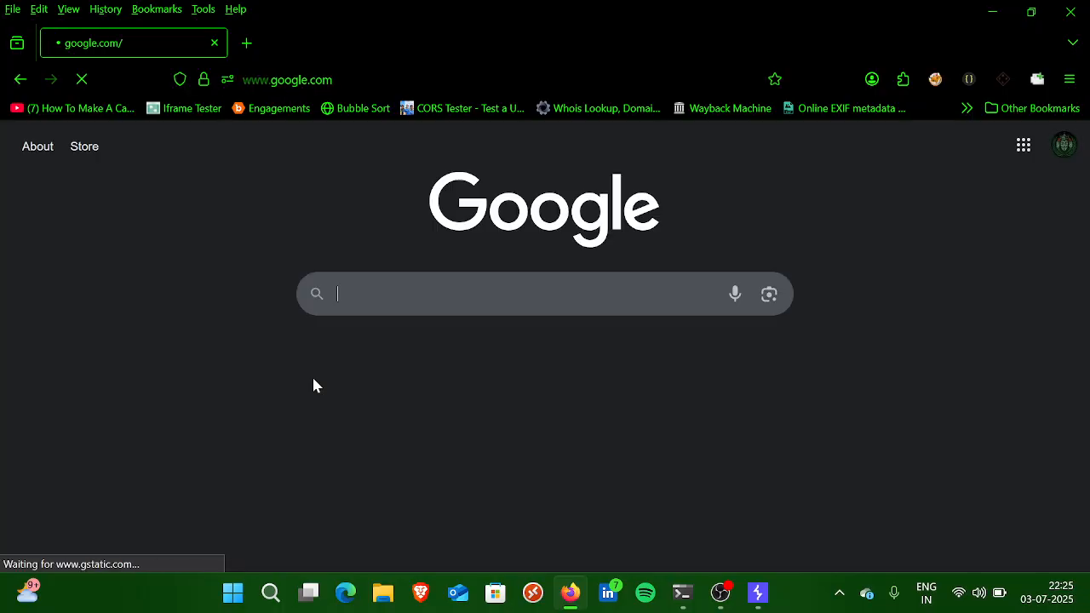
# Step: Open Firefox's developer tools on the Google page, enlarge their pane and show the network requests
pyautogui.rightClick(313, 379)
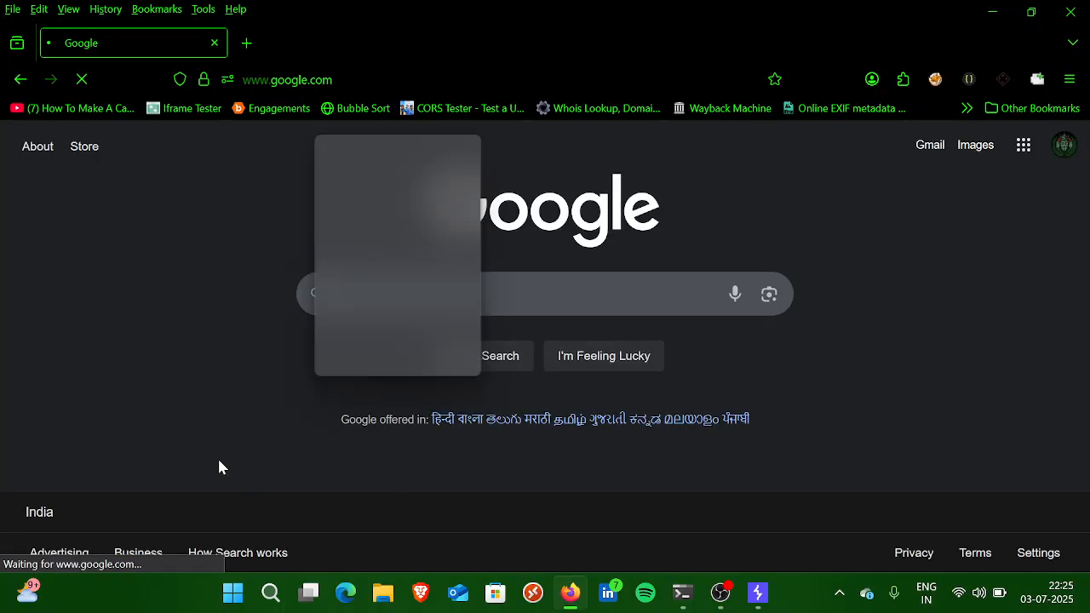
pyautogui.click(219, 461)
pyautogui.rightClick(219, 465)
pyautogui.click(358, 411)
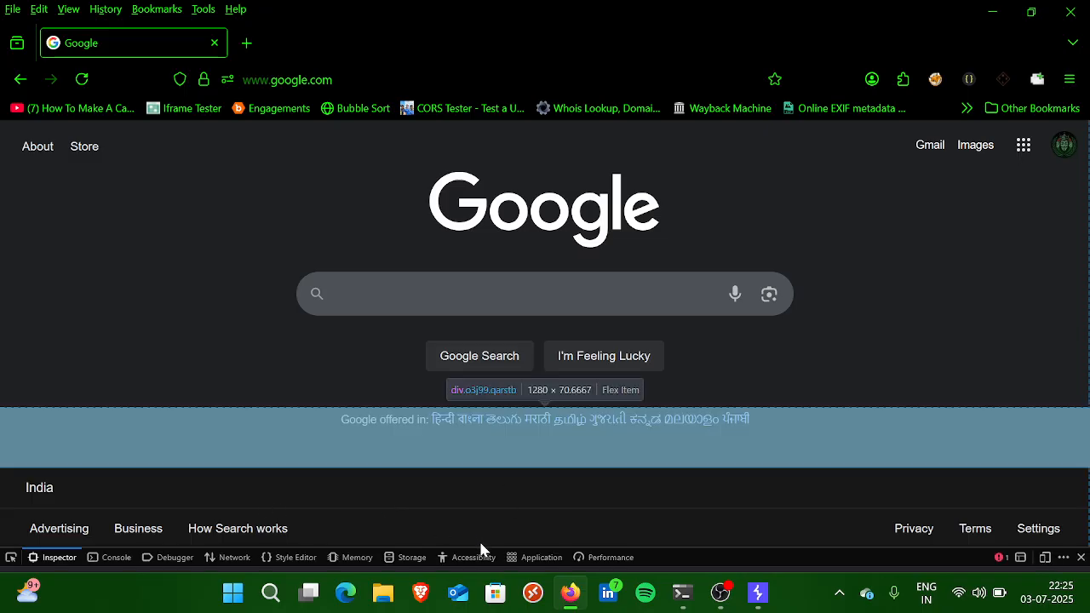
pyautogui.moveTo(503, 546); pyautogui.dragTo(220, 230)
pyautogui.click(223, 238)
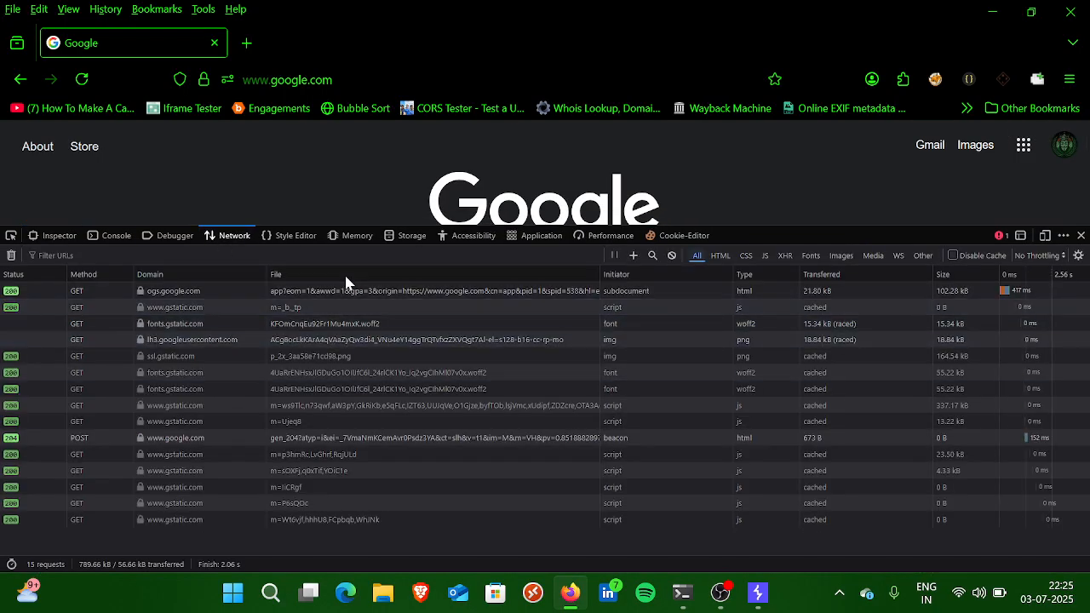
# Step: Examine the status details and response headers of the ogs.google.com request
pyautogui.click(401, 289)
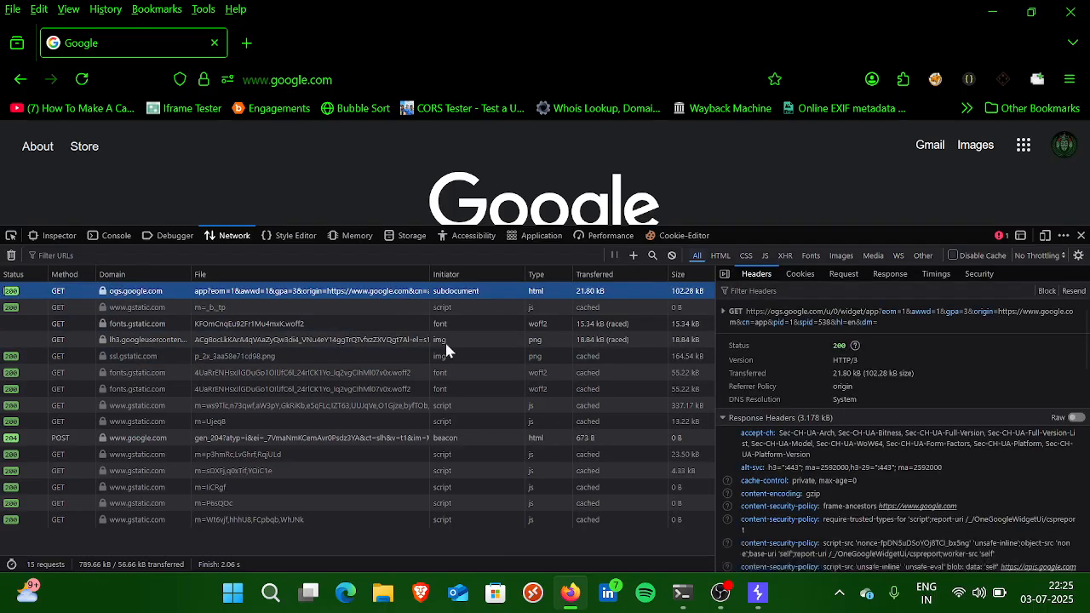
pyautogui.scroll(-3, 863, 451)
pyautogui.scroll(-3, 863, 451)
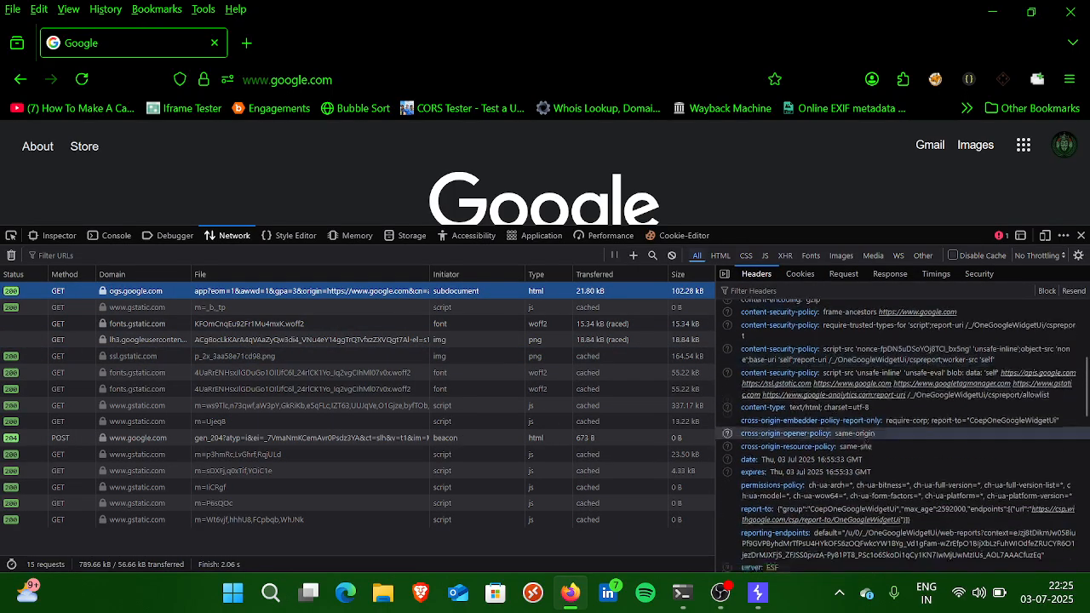
pyautogui.scroll(6, 863, 451)
pyautogui.scroll(-1, 925, 347)
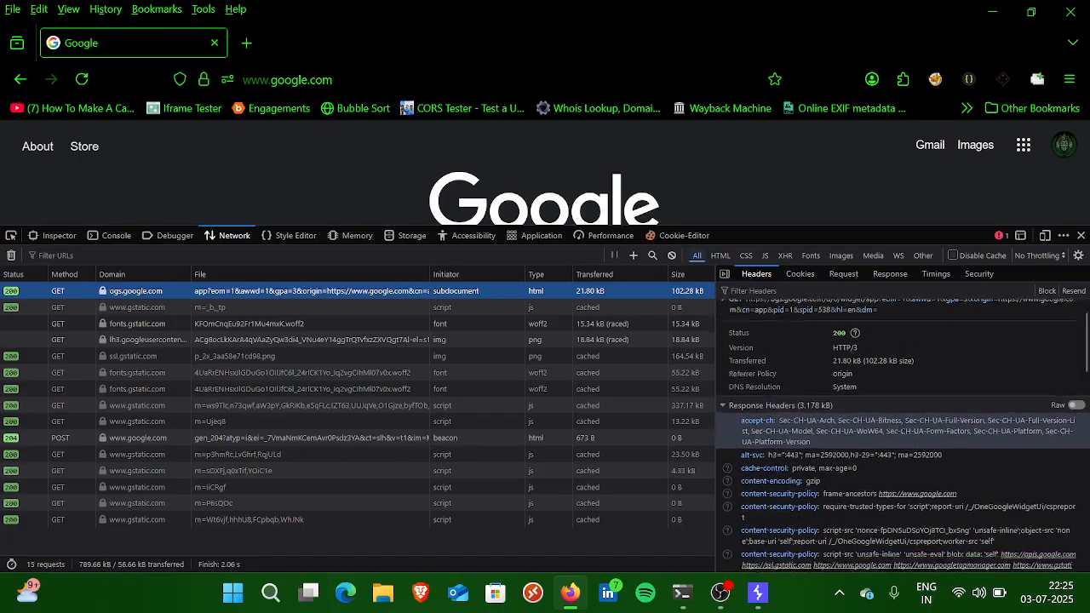
pyautogui.scroll(1, 925, 346)
pyautogui.scroll(-1, 875, 416)
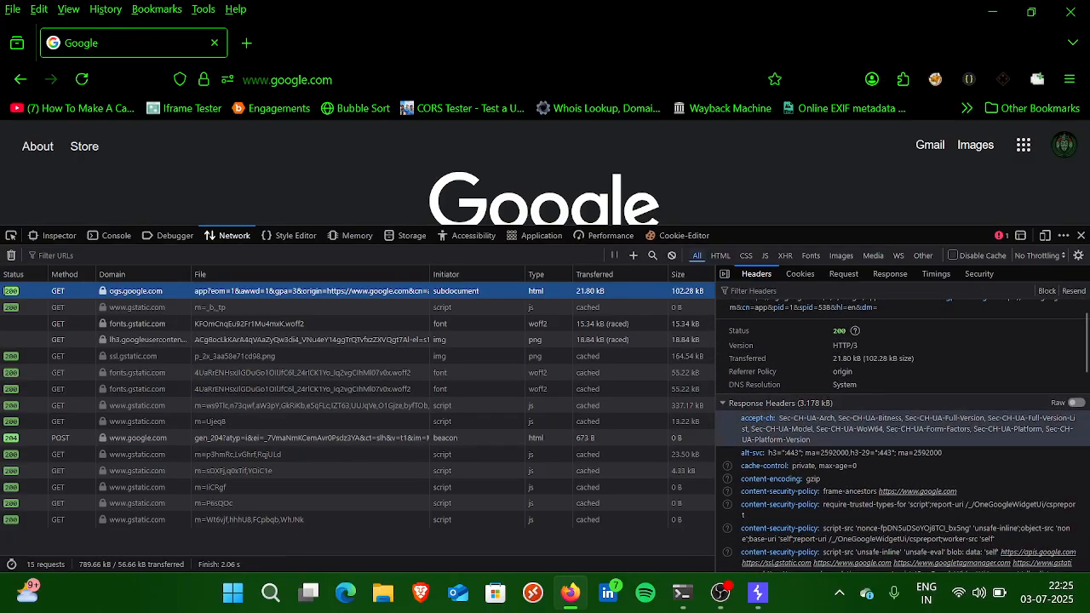
pyautogui.scroll(1, 875, 417)
pyautogui.scroll(-1, 874, 417)
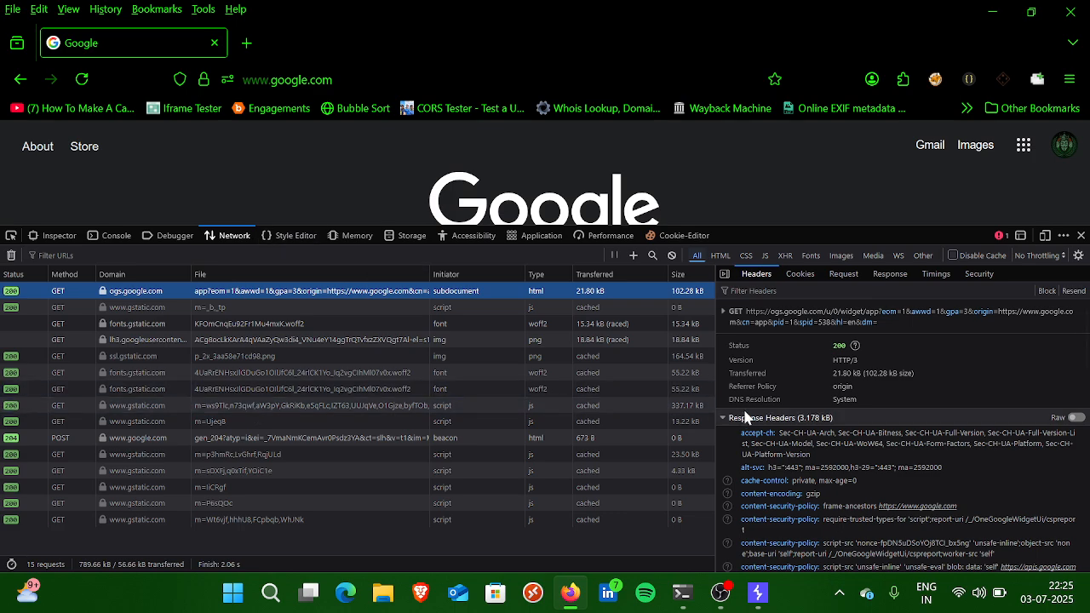
pyautogui.scroll(-2, 741, 414)
# Step: Compare the Proxy Intercept view in Burp Suite with the network request list in Firefox
pyautogui.click(757, 594)
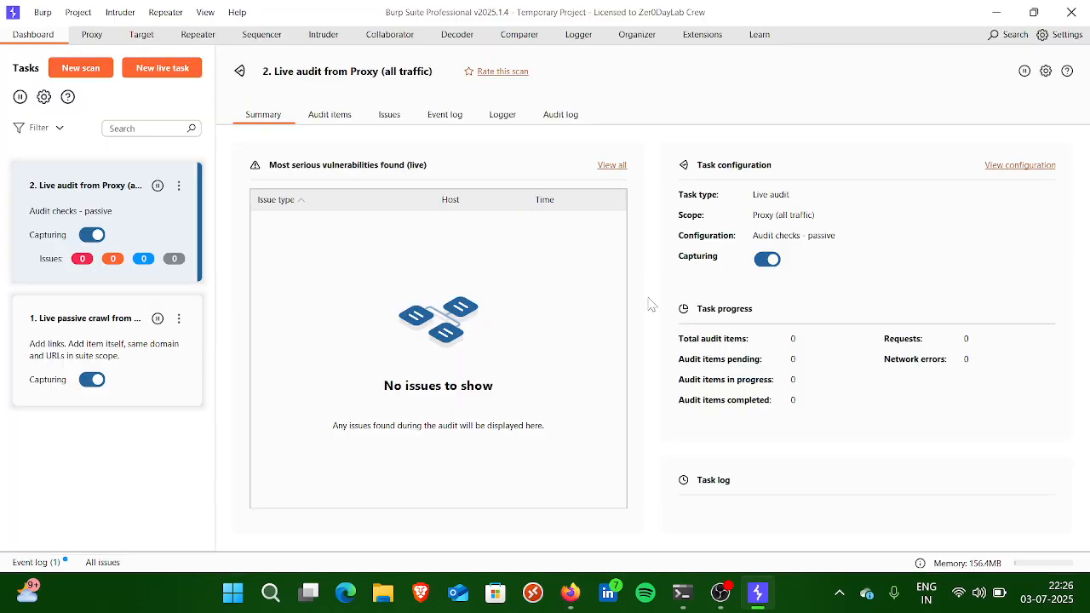
pyautogui.click(109, 39)
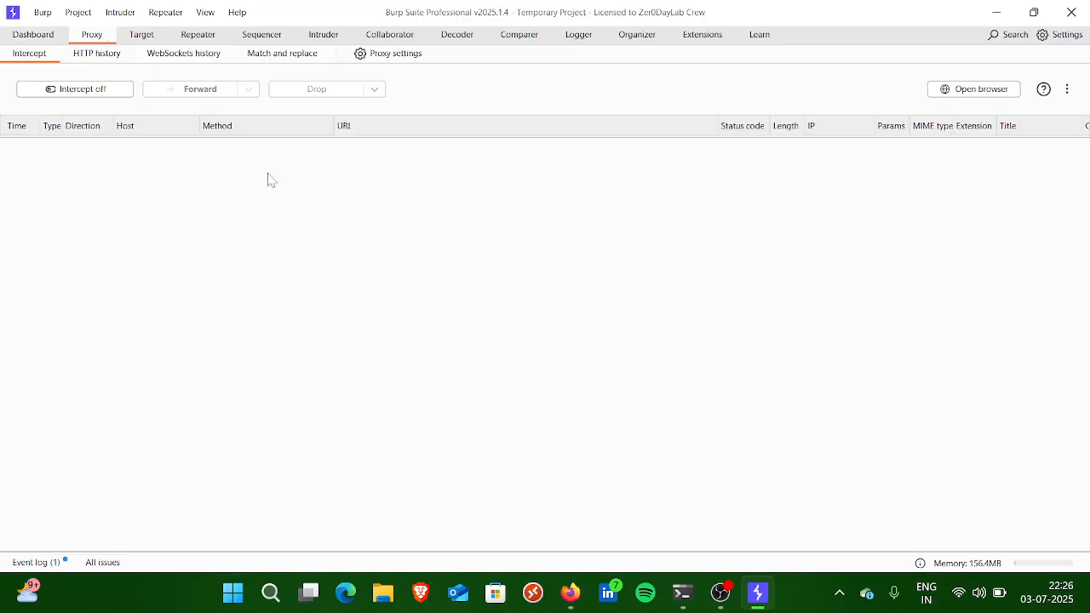
pyautogui.hotkey('alt', 'Tab')
pyautogui.scroll(-5, 347, 308)
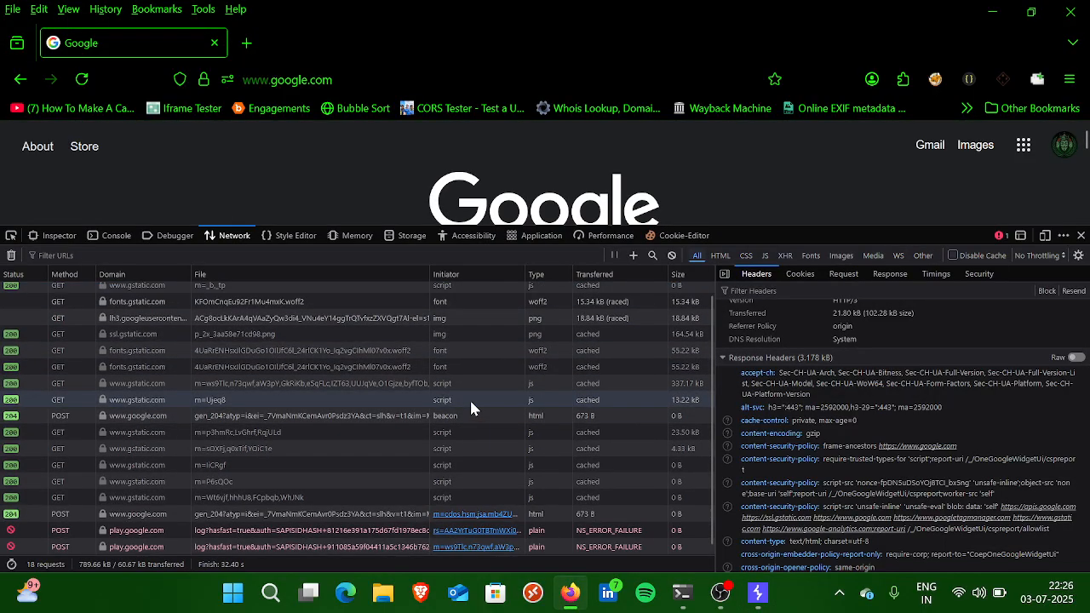
pyautogui.scroll(3, 326, 459)
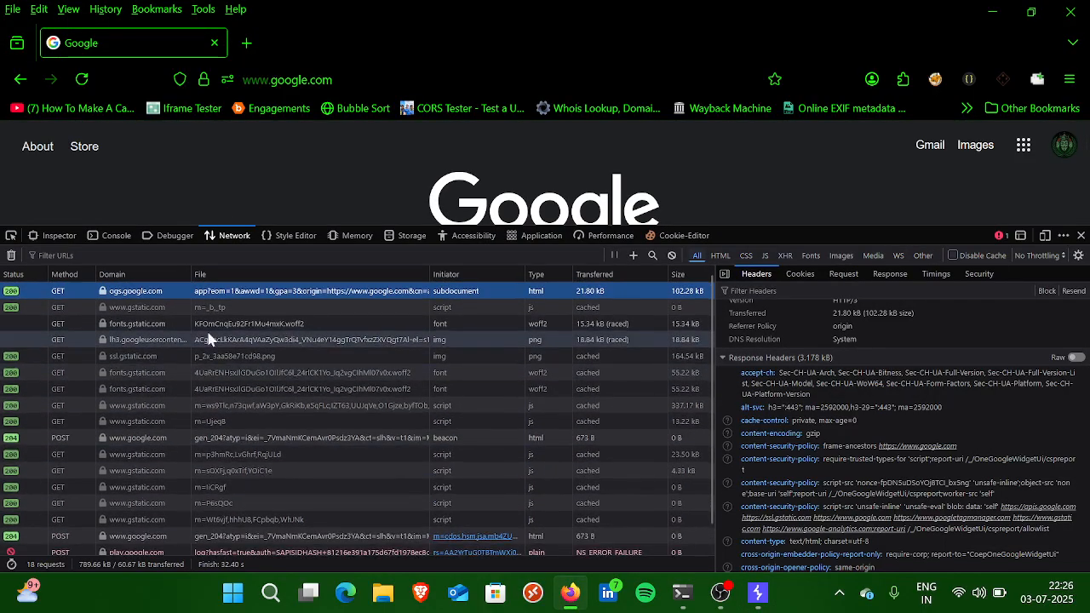
pyautogui.hotkey('alt', 'Tab')
pyautogui.hotkey('alt', 'Tab')
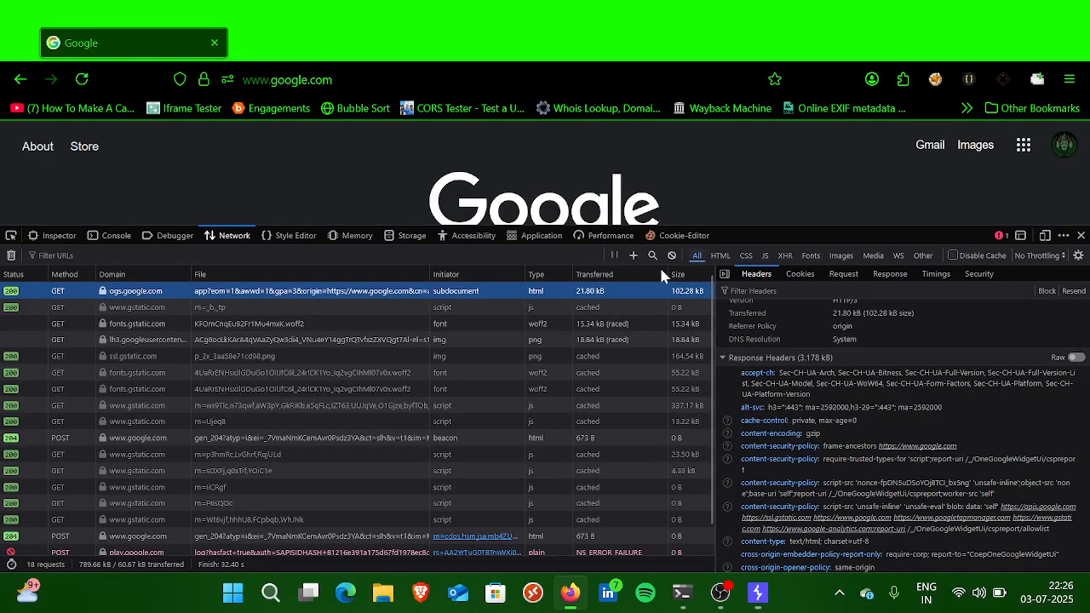
# Step: Close the developer tools on the Google page in Firefox
pyautogui.click(1082, 236)
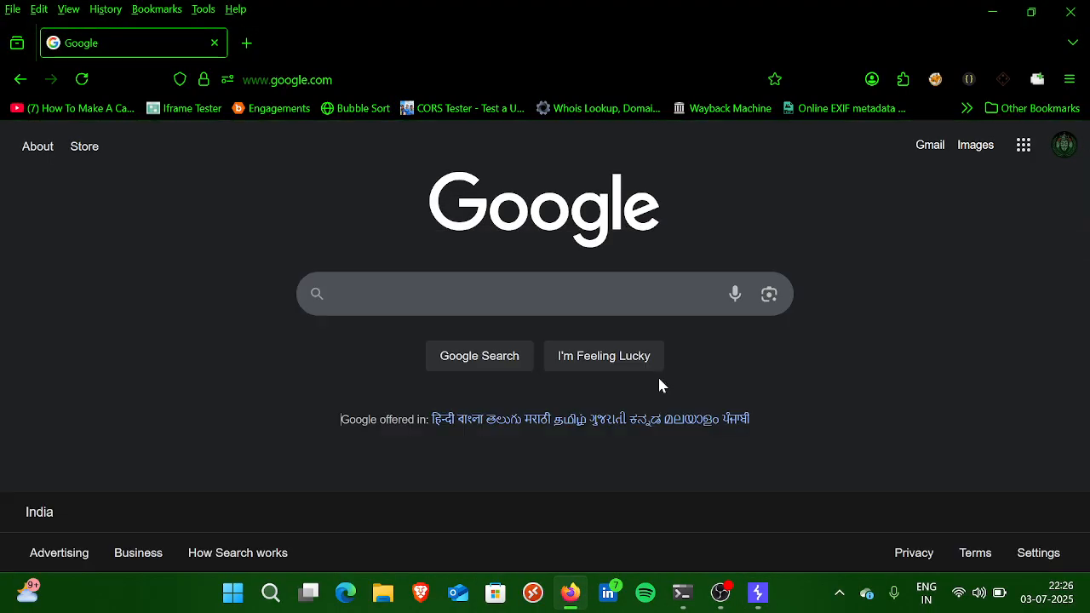
pyautogui.hotkey('alt', 'Tab')
# Step: In Burp Suite, turn proxy interception on, enlarge the intercepted messages pane and launch Burp's built-in browser
pyautogui.hotkey('alt', 'Tab')
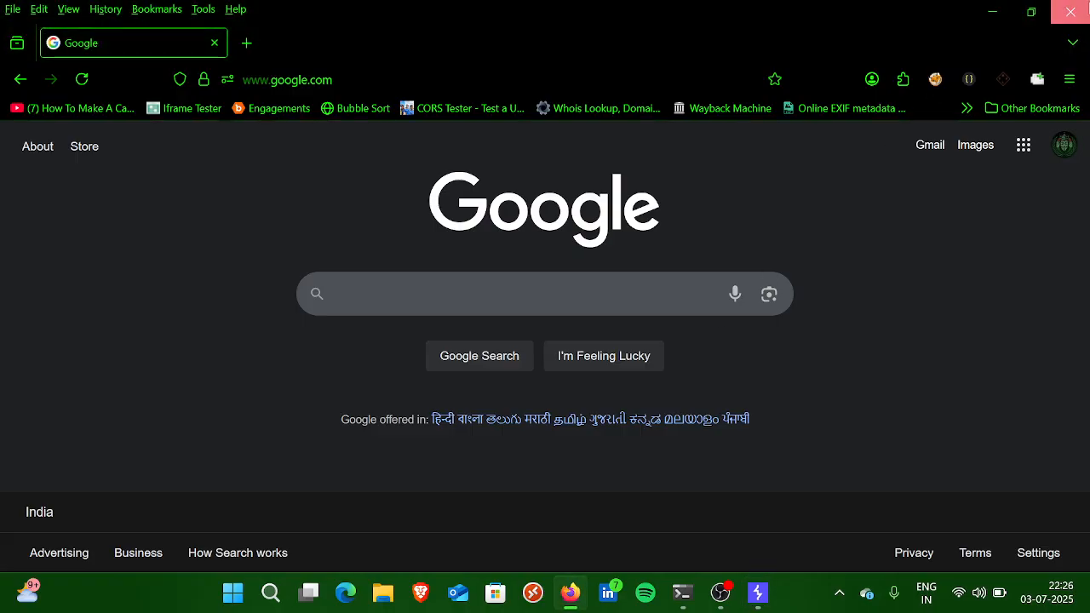
pyautogui.hotkey('alt', 'Tab')
pyautogui.click(91, 89)
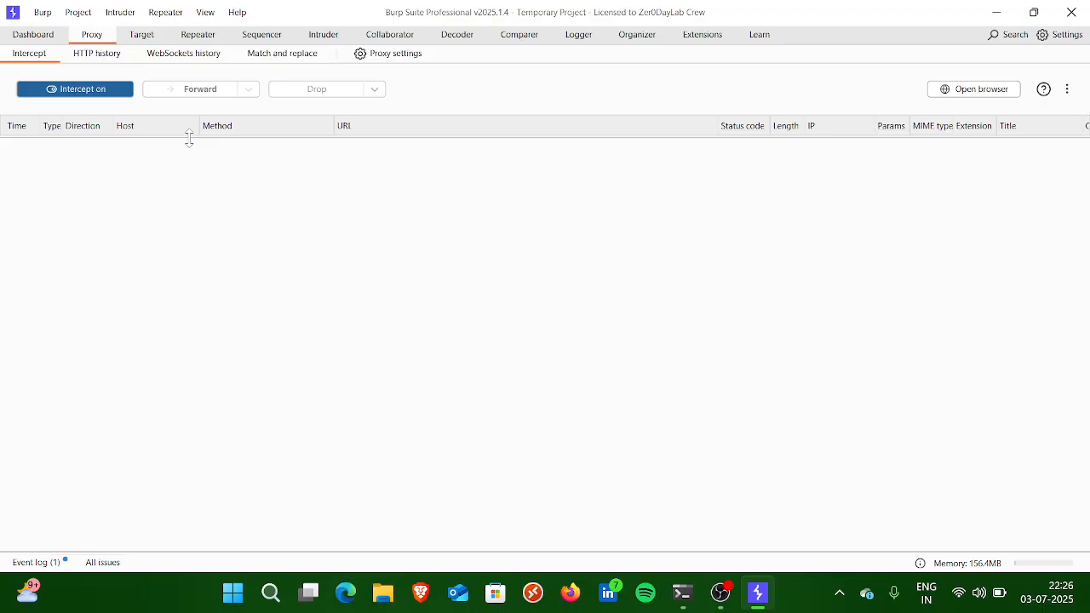
pyautogui.moveTo(189, 139); pyautogui.dragTo(226, 434)
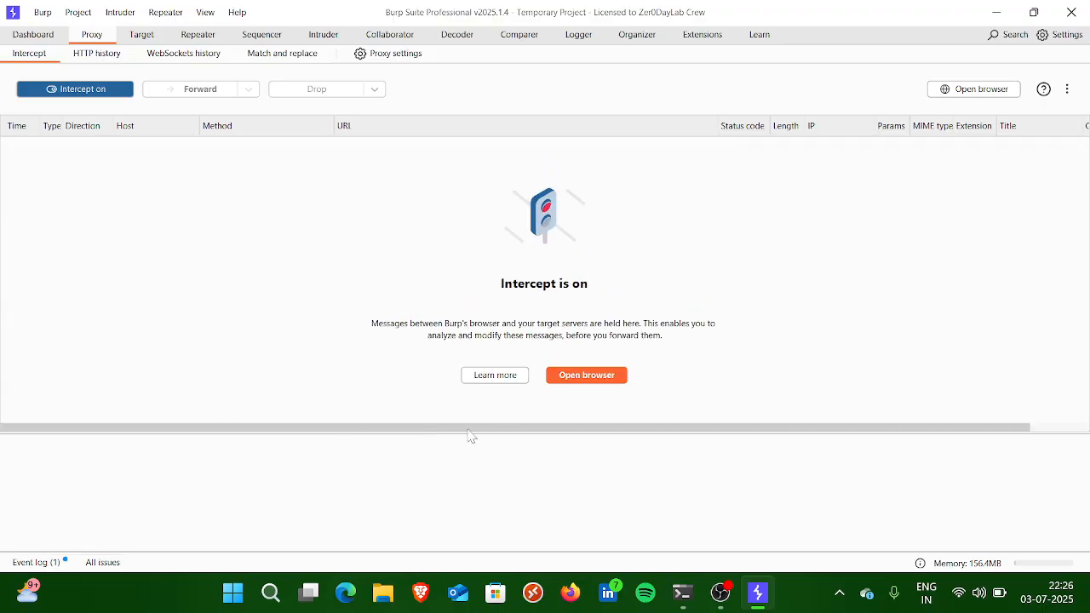
pyautogui.click(586, 377)
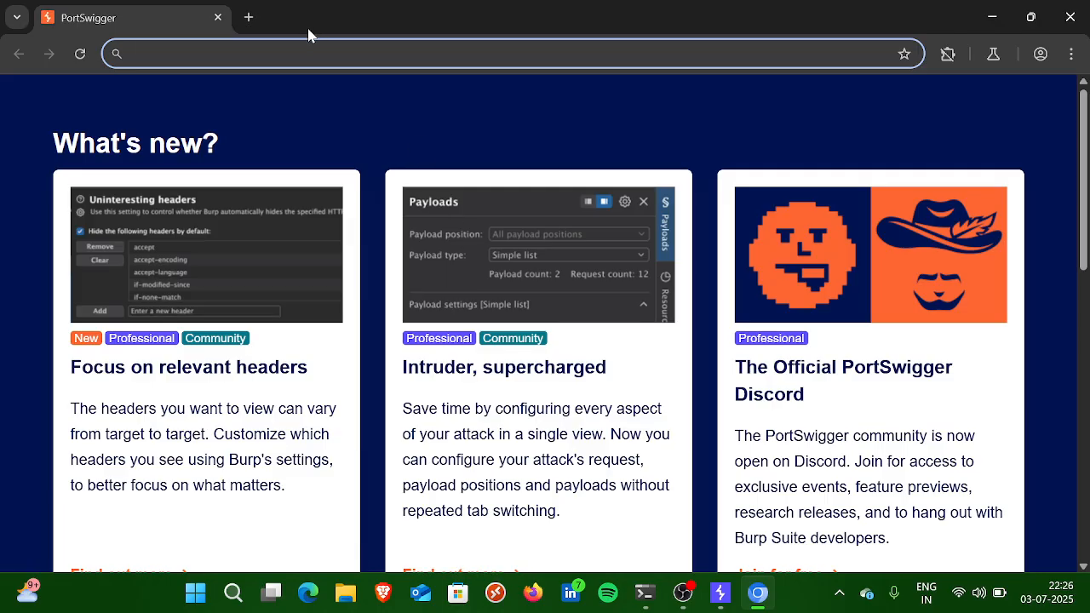
# Step: Request google.com in Burp's built-in browser
pyautogui.click(308, 53)
pyautogui.write('goog')
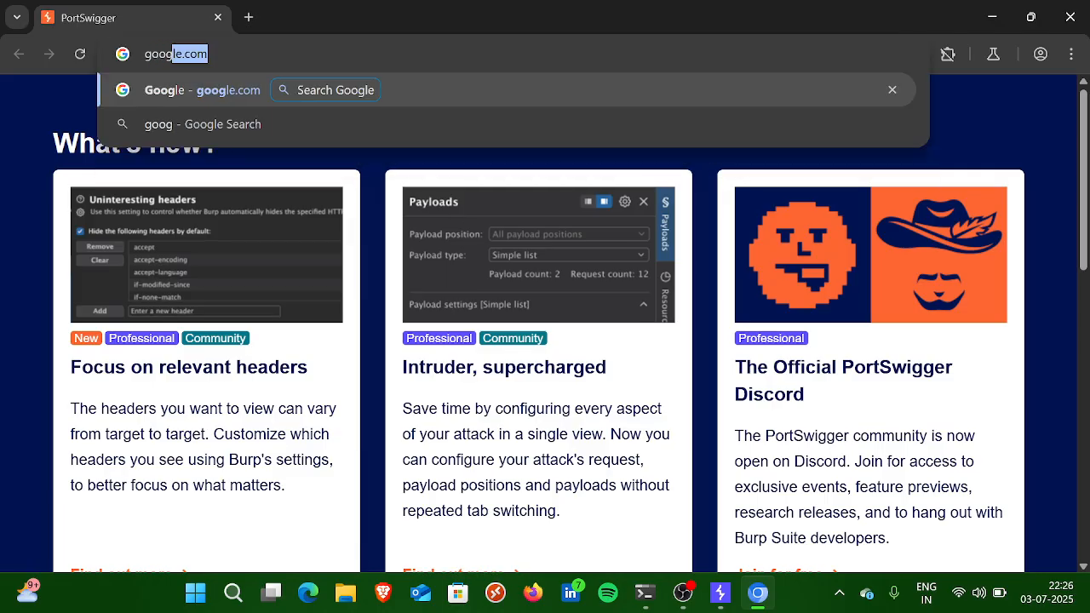
pyautogui.press('Return')
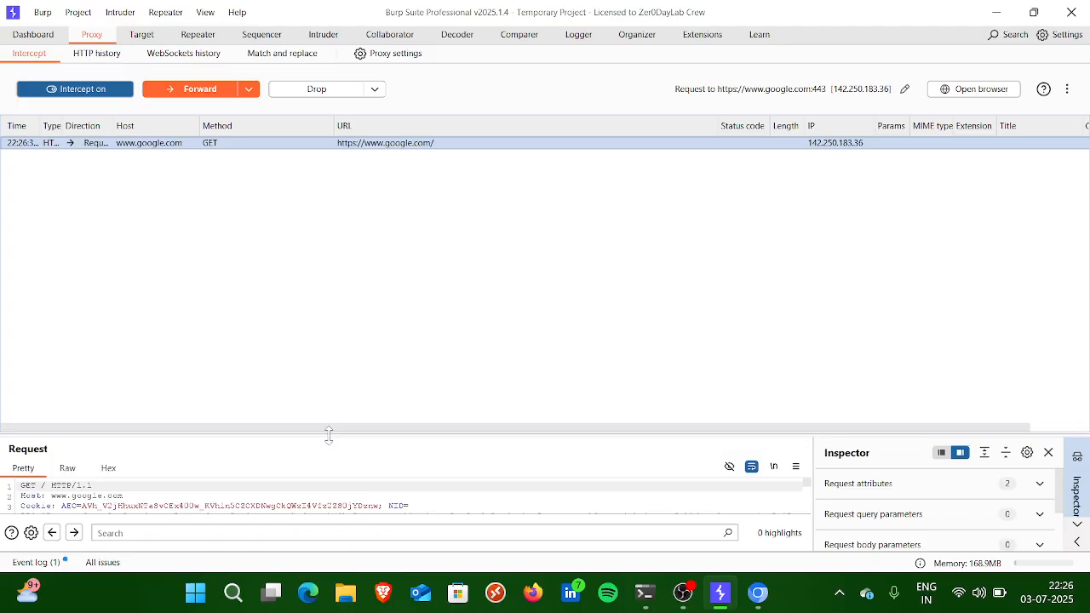
pyautogui.moveTo(331, 435); pyautogui.dragTo(341, 226)
pyautogui.doubleClick(86, 286)
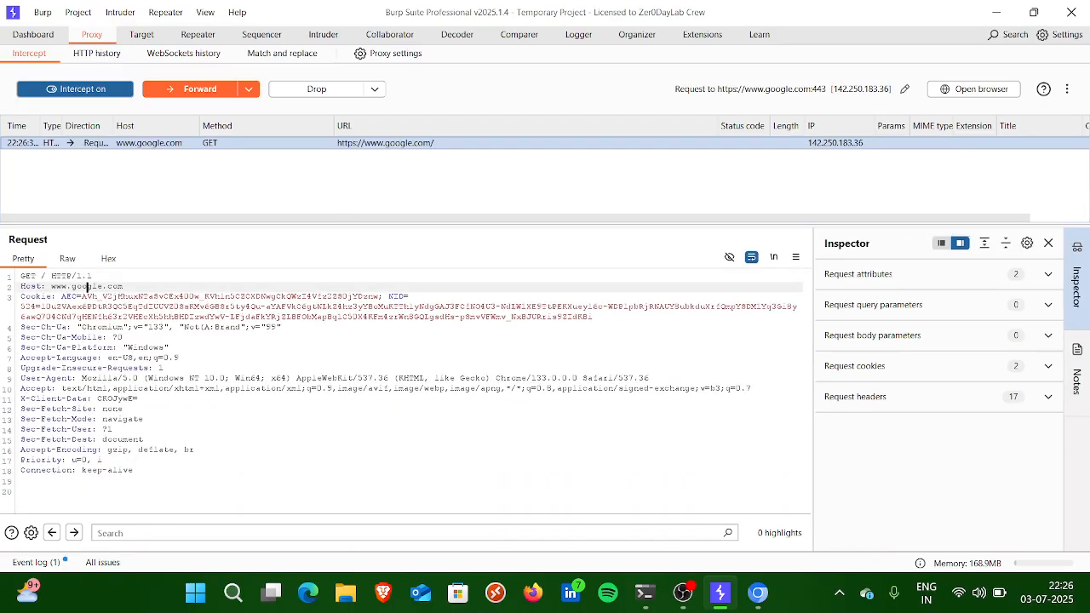
pyautogui.write('youtub')
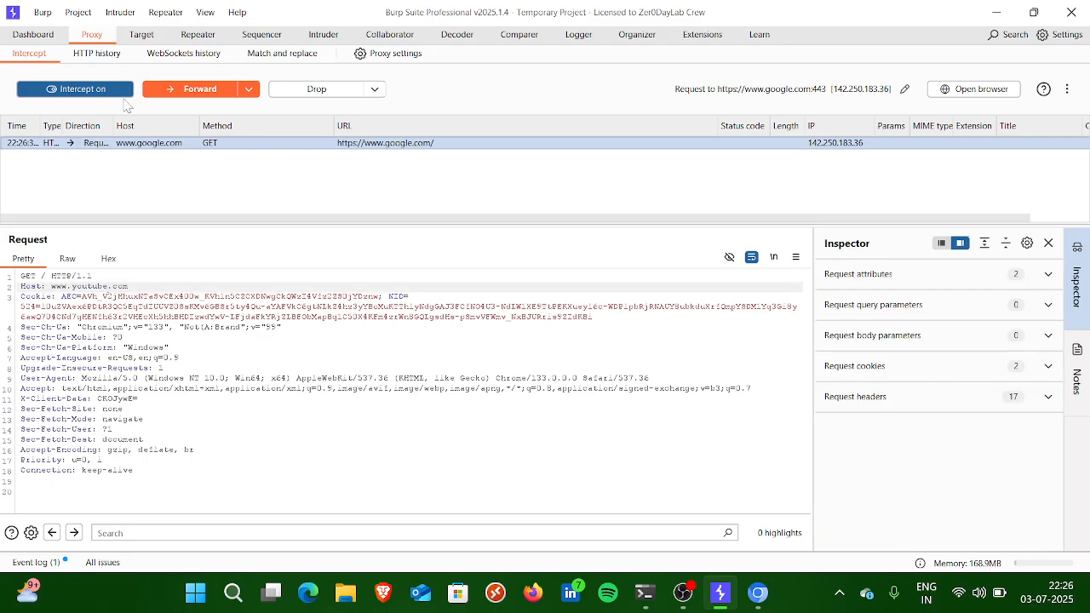
# Step: Forward the modified request, turn interception off and check the loaded page and its address in Burp's browser
pyautogui.click(198, 89)
pyautogui.click(106, 90)
pyautogui.hotkey('alt', 'Tab')
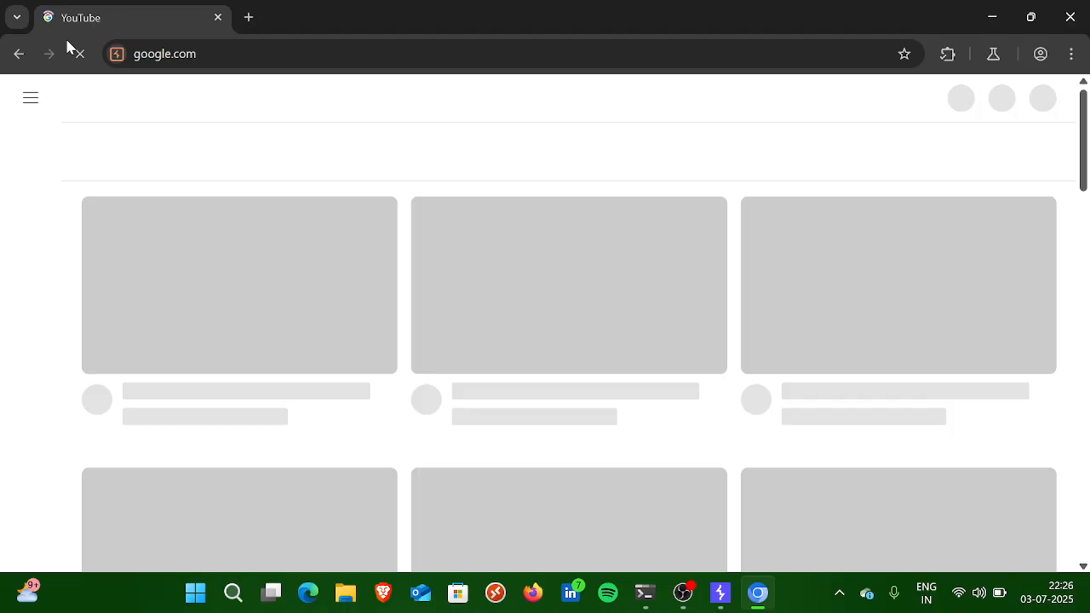
pyautogui.click(227, 48)
pyautogui.moveTo(274, 55); pyautogui.dragTo(126, 51)
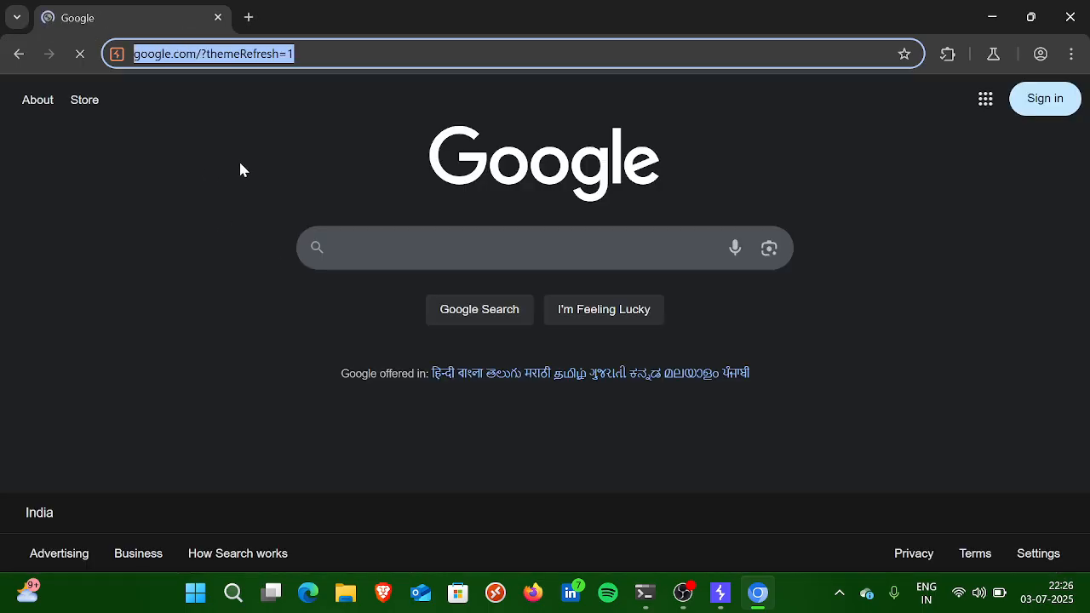
pyautogui.moveTo(361, 53); pyautogui.dragTo(133, 54)
# Step: Turn interception back on in Burp Suite and check the captured request against the Google page's address in the browser
pyautogui.hotkey('alt', 'Tab')
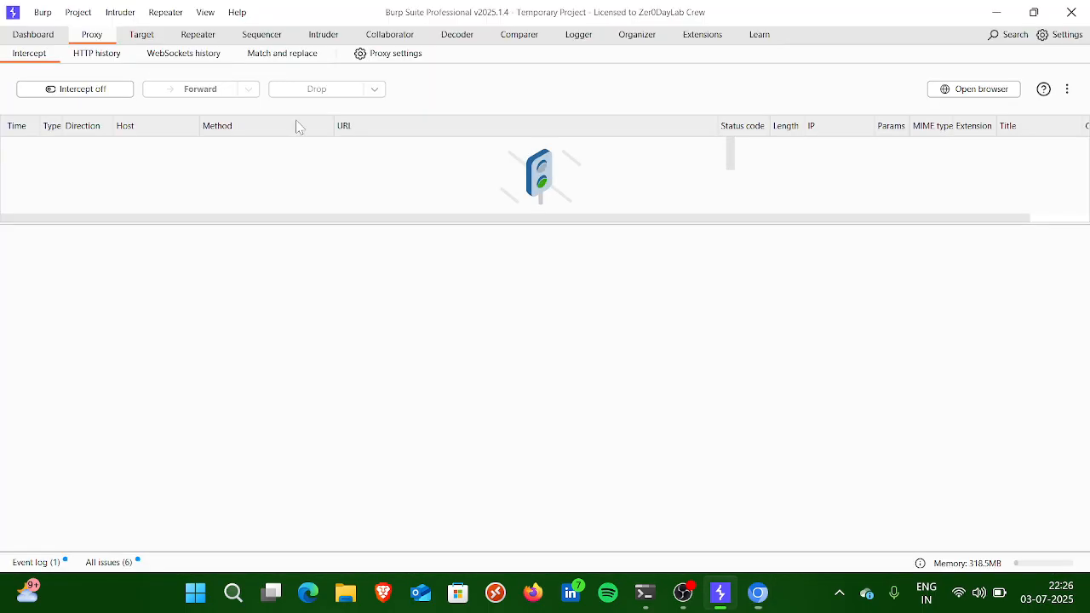
pyautogui.click(89, 89)
pyautogui.hotkey('alt', 'Tab')
pyautogui.tripleClick(298, 53)
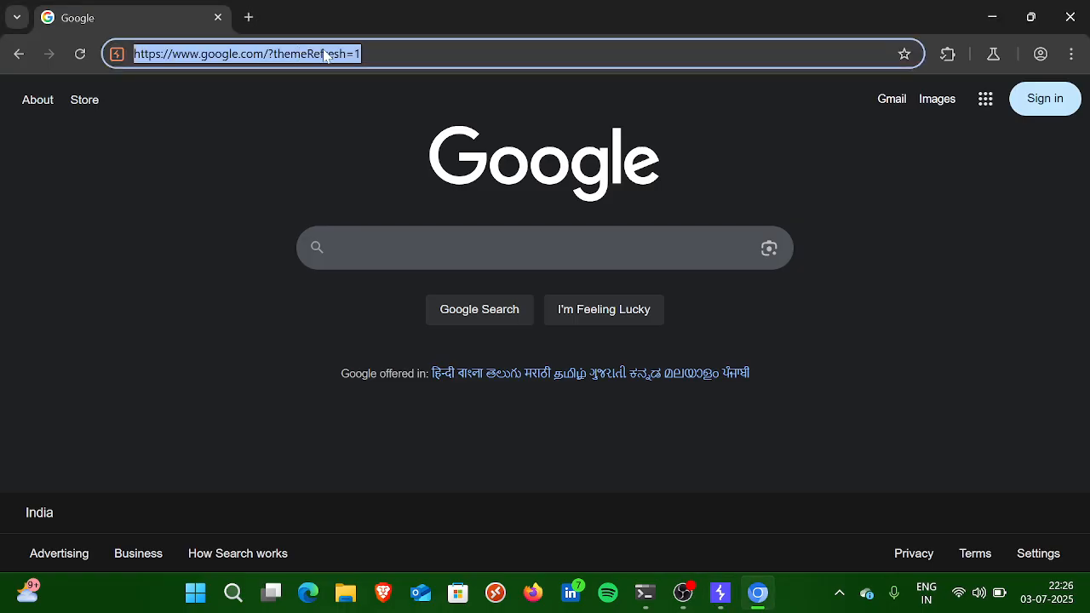
pyautogui.hotkey('alt', 'Tab')
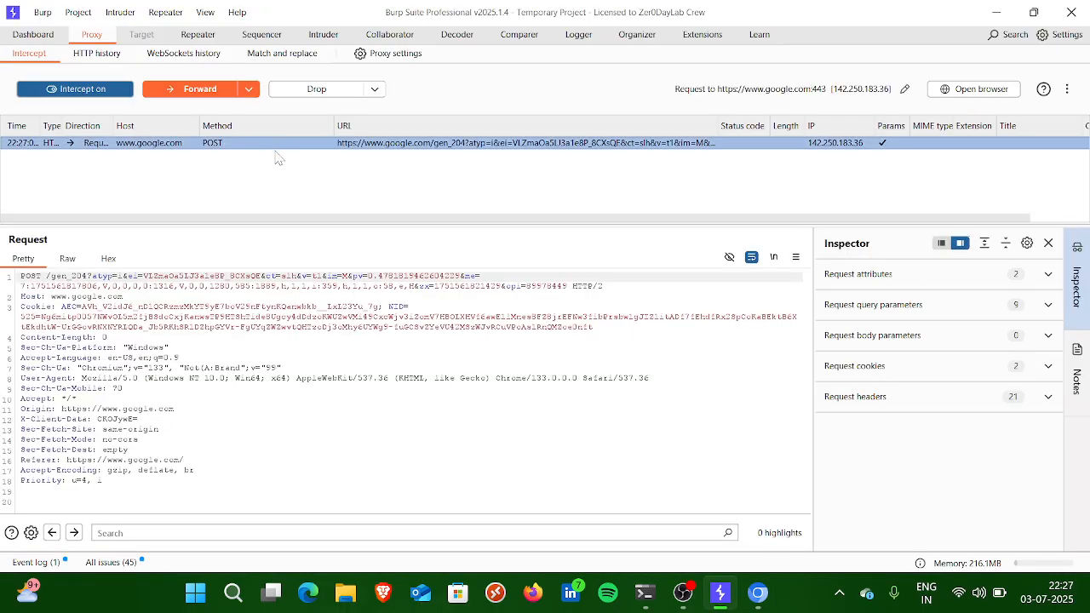
pyautogui.hotkey('alt', 'Tab')
pyautogui.click(221, 60)
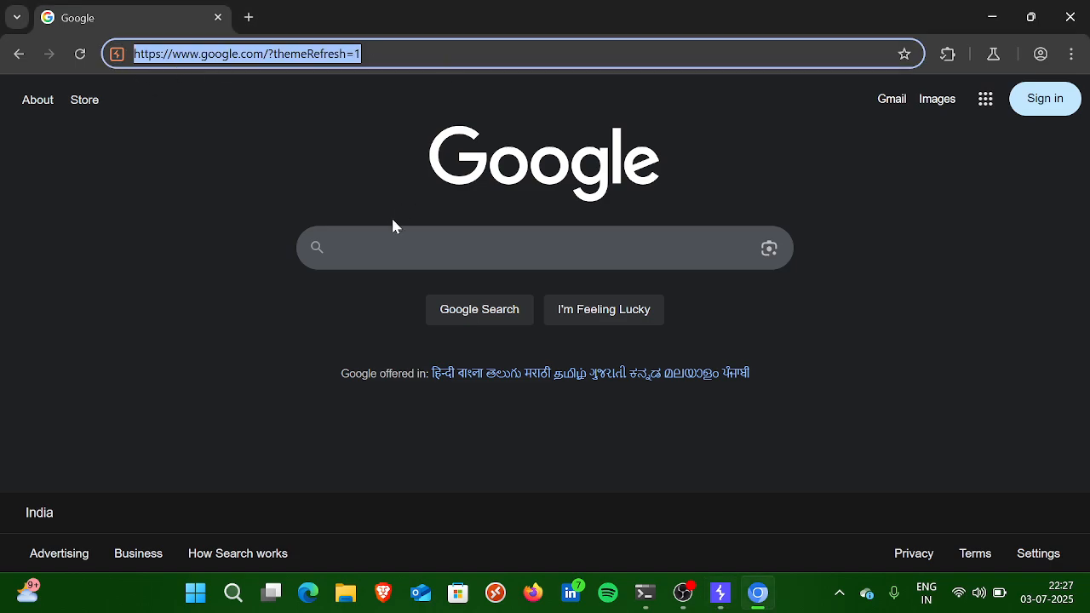
# Step: Search Google for "hello" in Burp's browser and forward the first intercepted request in Burp Suite
pyautogui.click(393, 247)
pyautogui.write('hello')
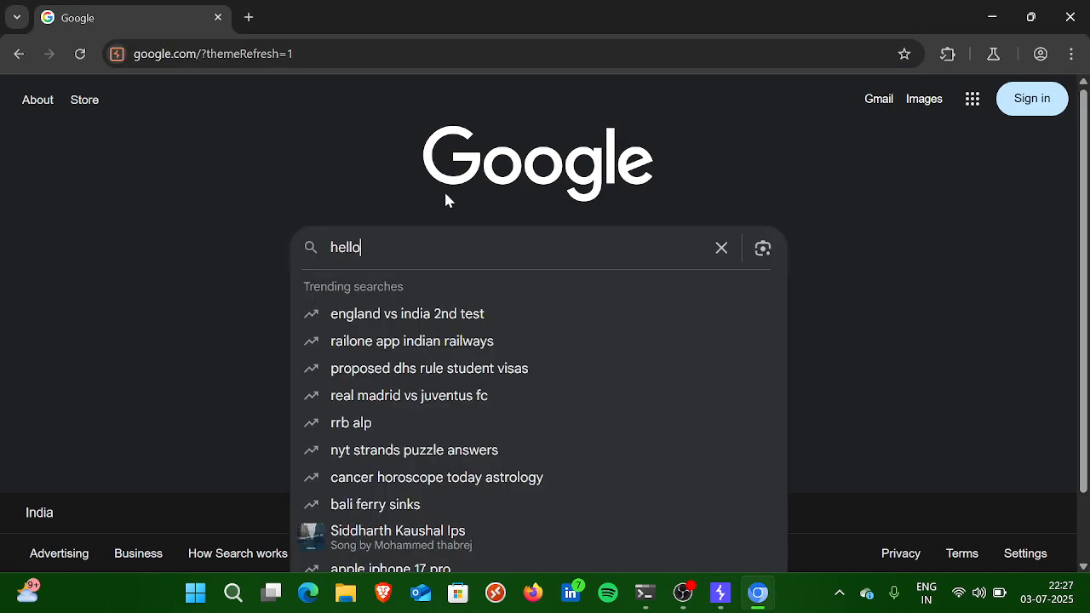
pyautogui.press('Return')
pyautogui.hotkey('alt', 'Tab')
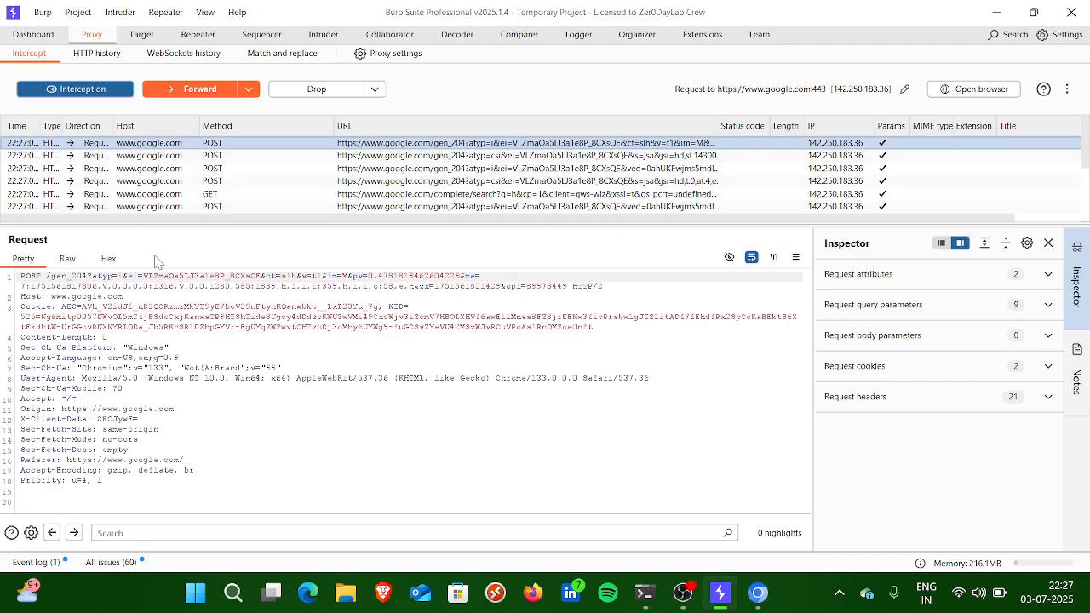
pyautogui.click(216, 96)
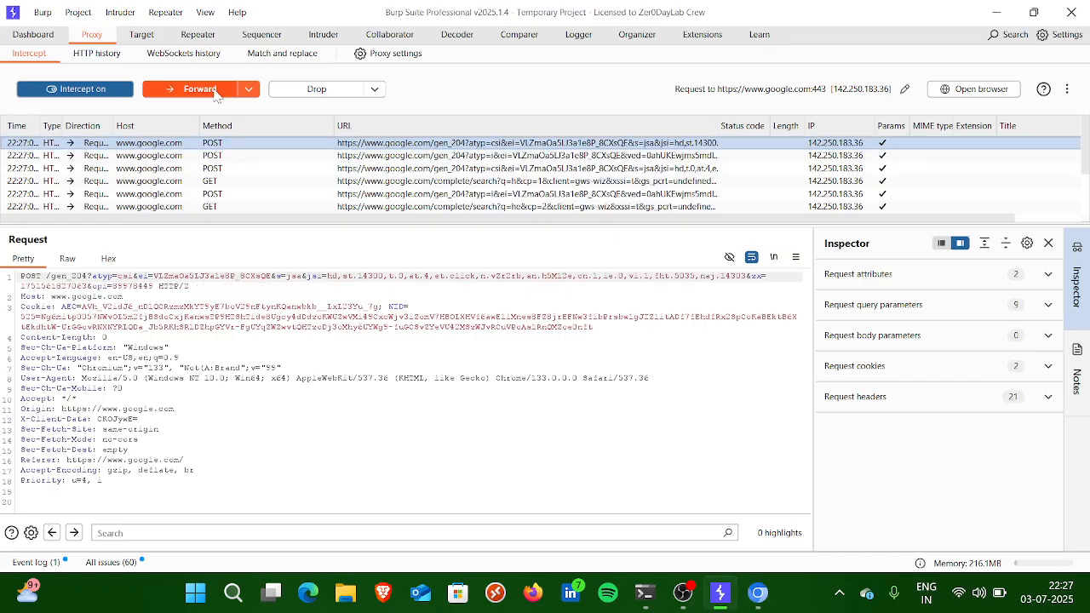
# Step: Forward the queued Google requests up to the autocomplete request for "he"
pyautogui.click(215, 96)
pyautogui.click(216, 95)
pyautogui.click(216, 96)
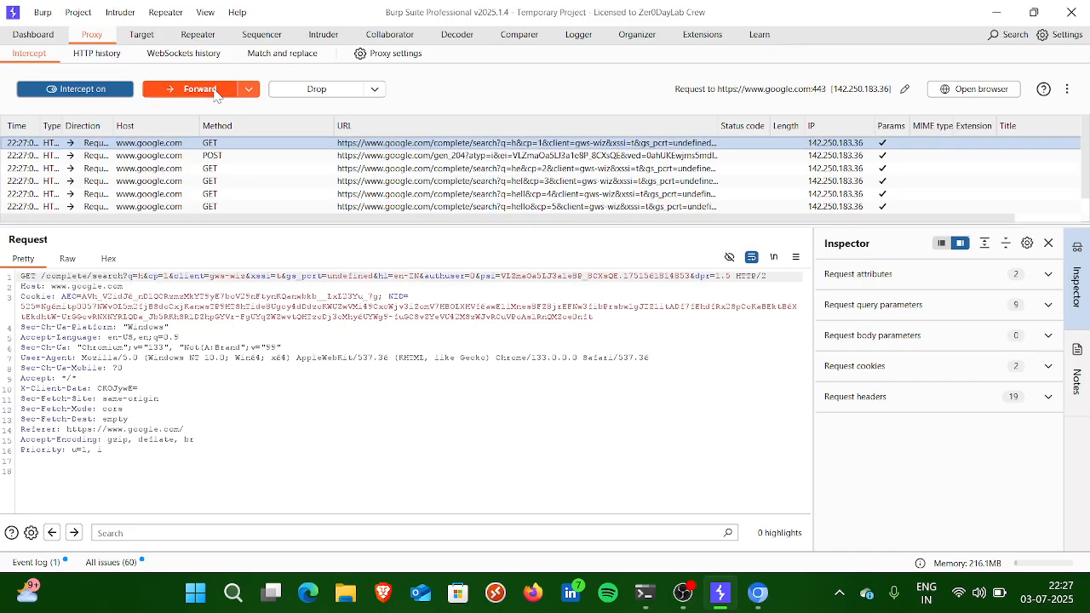
pyautogui.click(215, 96)
pyautogui.click(216, 96)
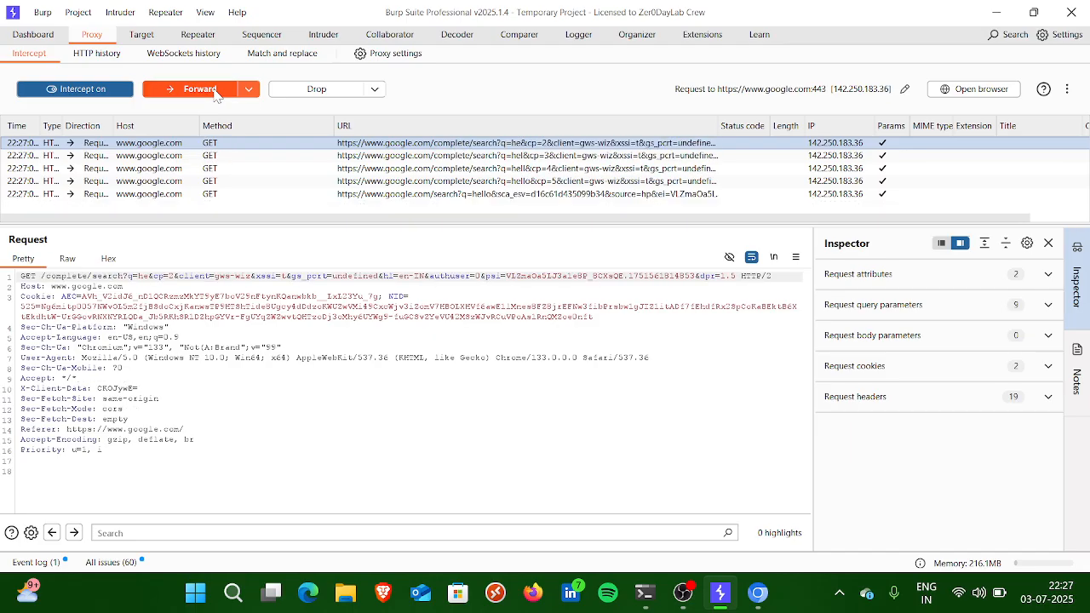
# Step: Search the request text for "hello" and forward the queued requests up to the autocomplete request containing that term
pyautogui.click(298, 531)
pyautogui.write('hello')
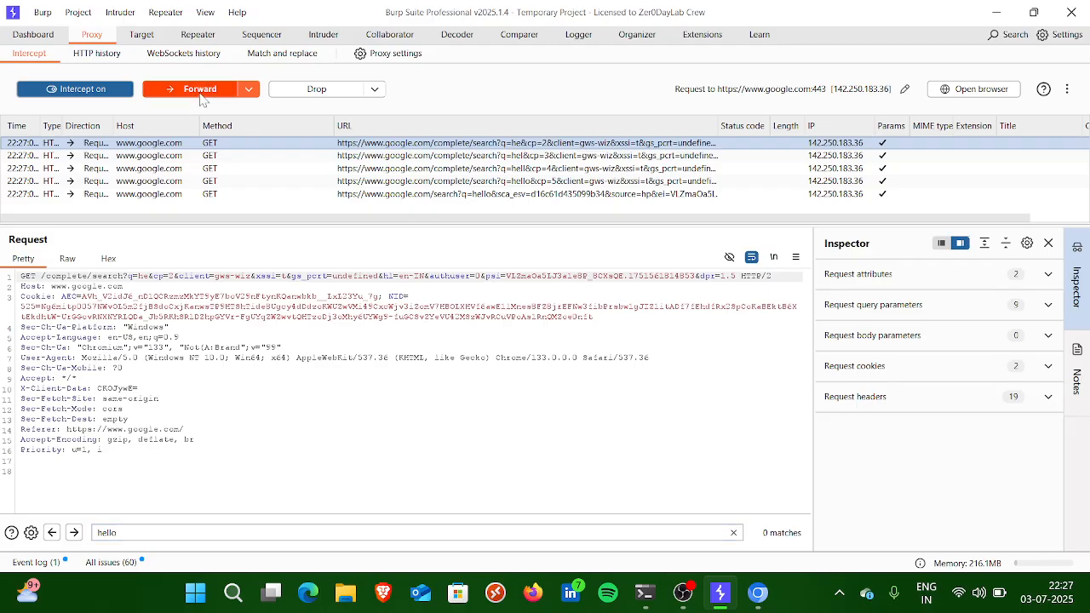
pyautogui.click(198, 92)
pyautogui.click(200, 93)
pyautogui.click(201, 94)
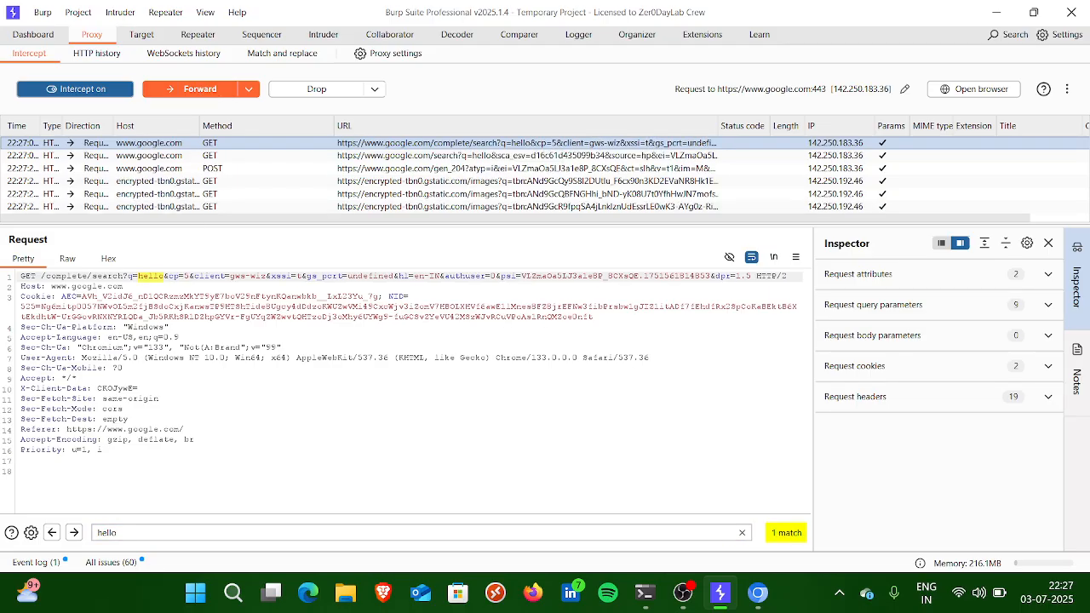
# Step: Replace "hello" with "hi" in the autocomplete request's q parameter and forward the request
pyautogui.doubleClick(159, 276)
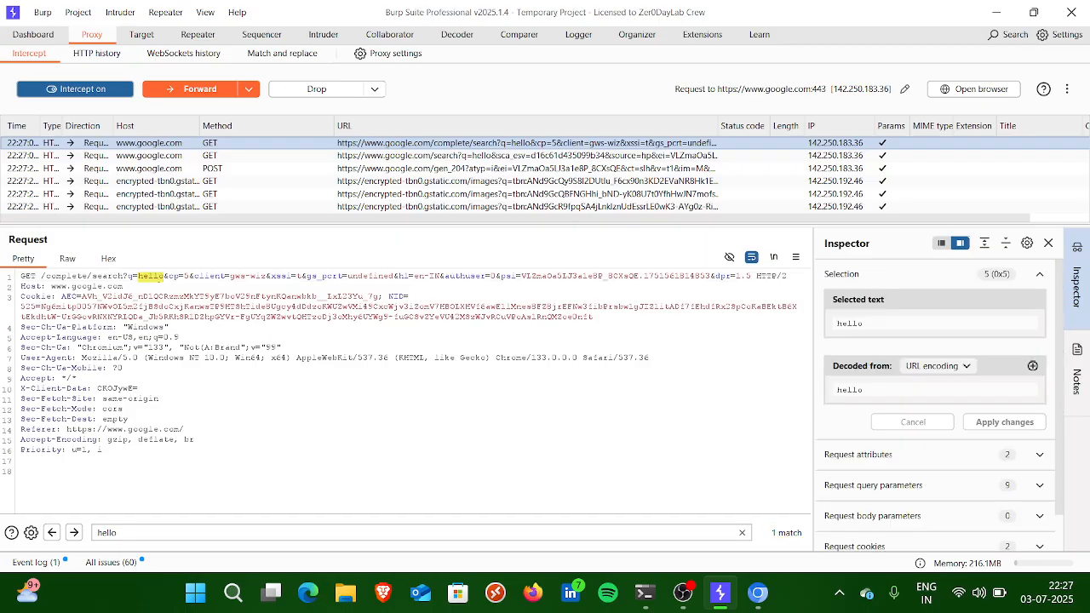
pyautogui.write('hi')
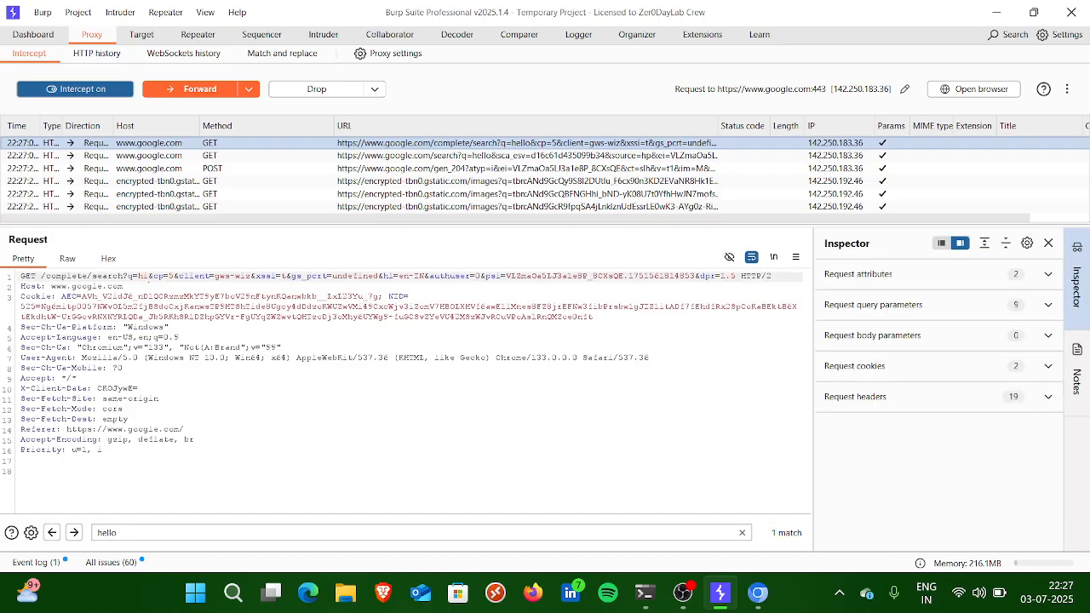
pyautogui.hotkey('ctrl', 'f')
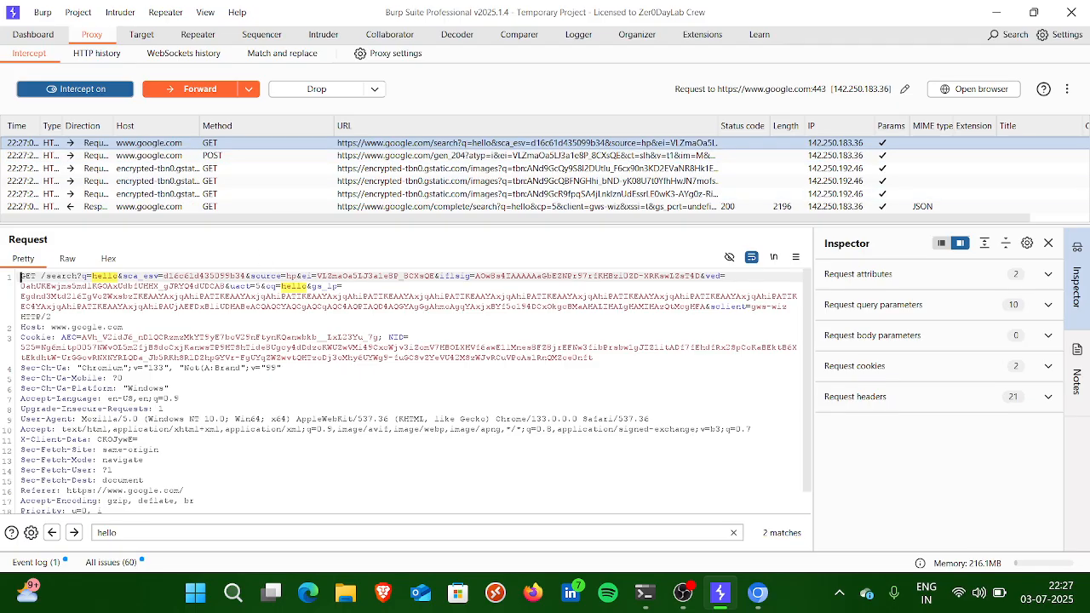
# Step: Change the q parameter of the intercepted /search request to "hi" and forward it
pyautogui.doubleClick(107, 277)
pyautogui.write('hi')
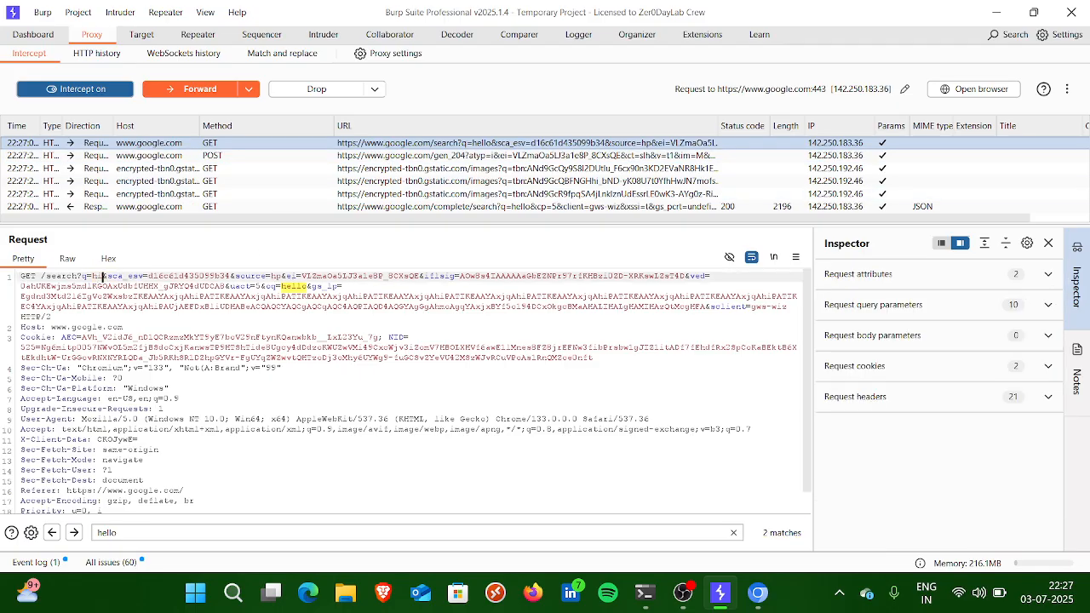
pyautogui.hotkey('ctrl', 'f')
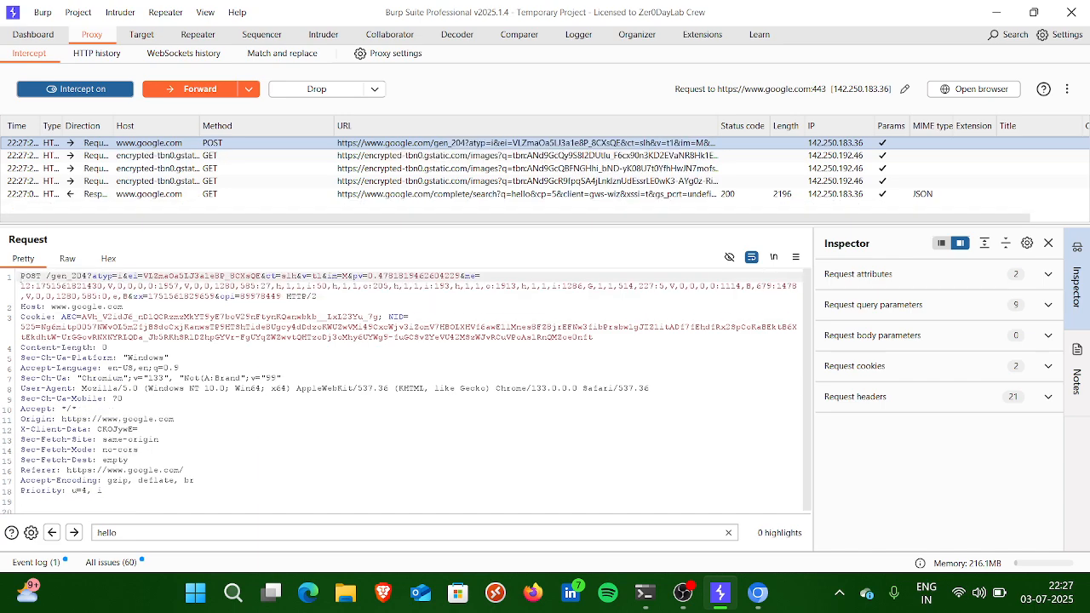
# Step: Turn interception off, check the search term on the results page in Burp's browser and close the browser
pyautogui.click(75, 88)
pyautogui.hotkey('alt', 'Tab')
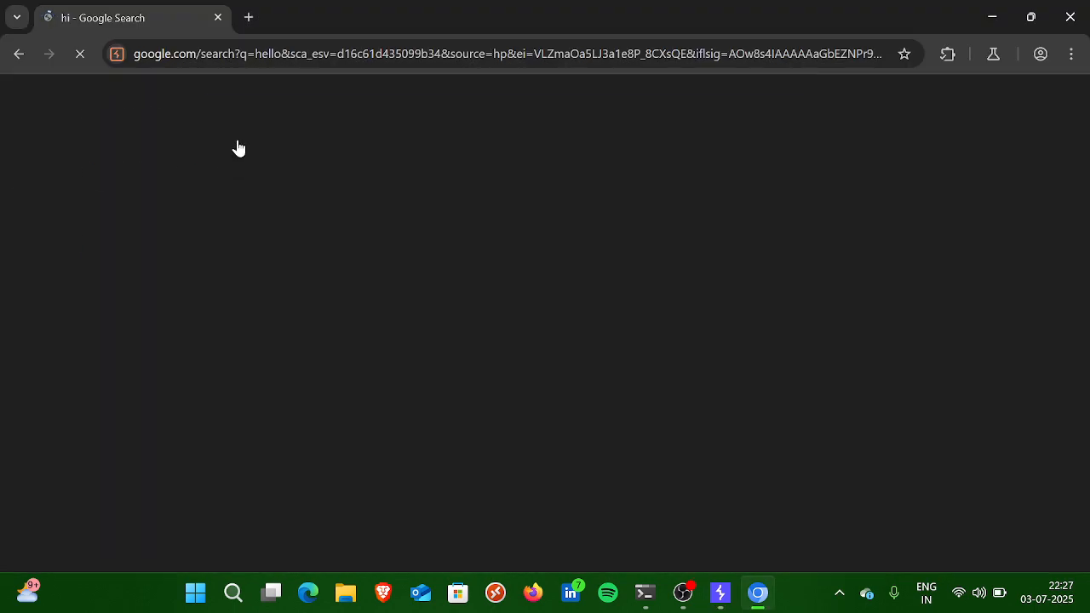
pyautogui.moveTo(277, 120); pyautogui.dragTo(171, 100)
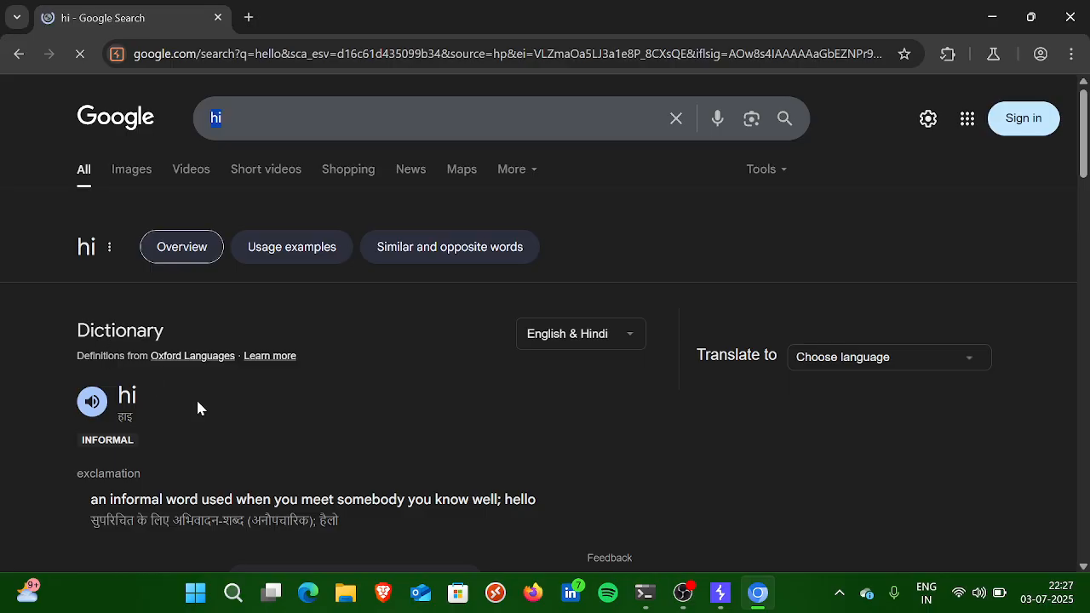
pyautogui.scroll(-1, 190, 417)
pyautogui.scroll(1, 545, 320)
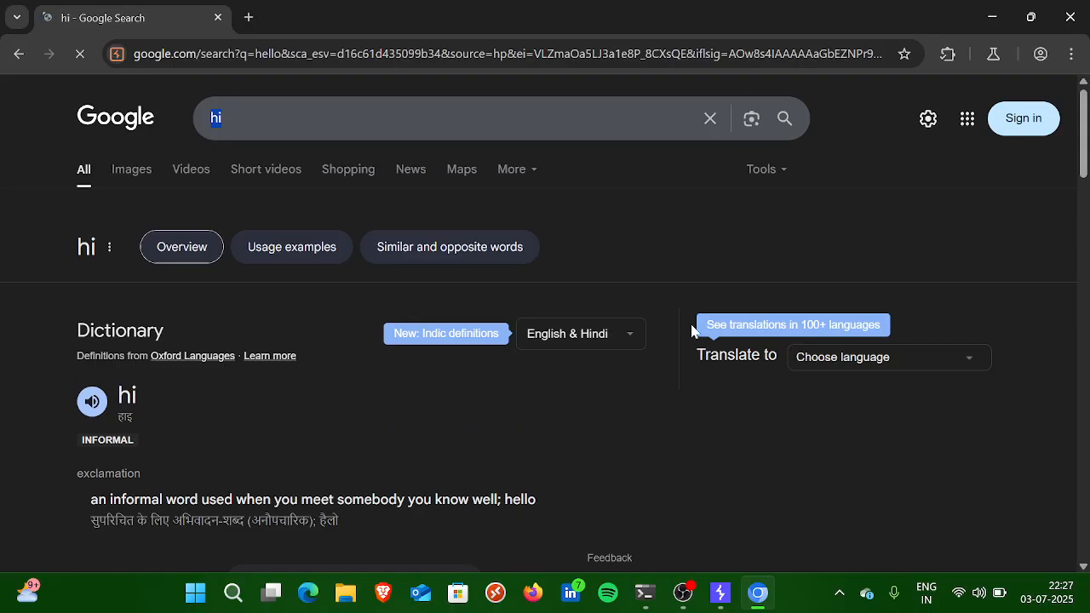
pyautogui.click(1071, 17)
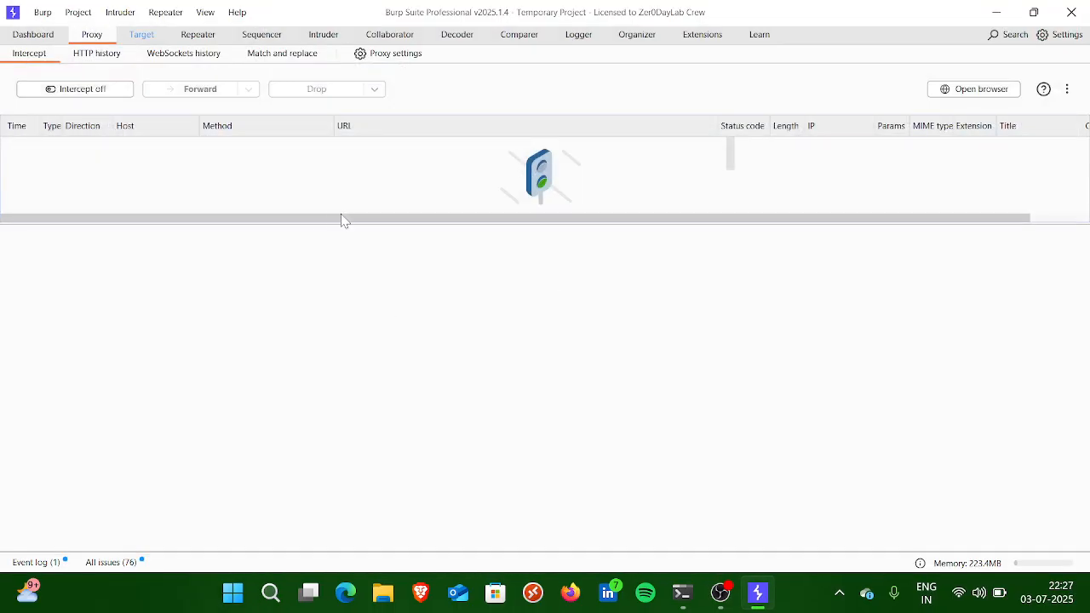
# Step: Read a content security policy issue's advisory in the dashboard's live audit and filter the issues to High severity
pyautogui.click(20, 35)
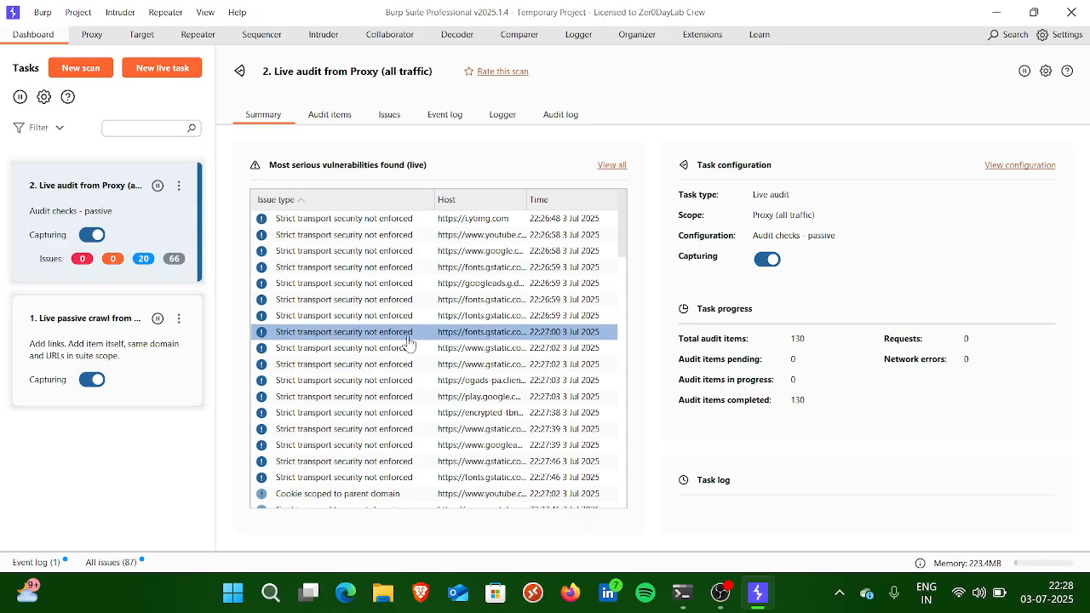
pyautogui.scroll(-10, 381, 345)
pyautogui.scroll(-2, 381, 350)
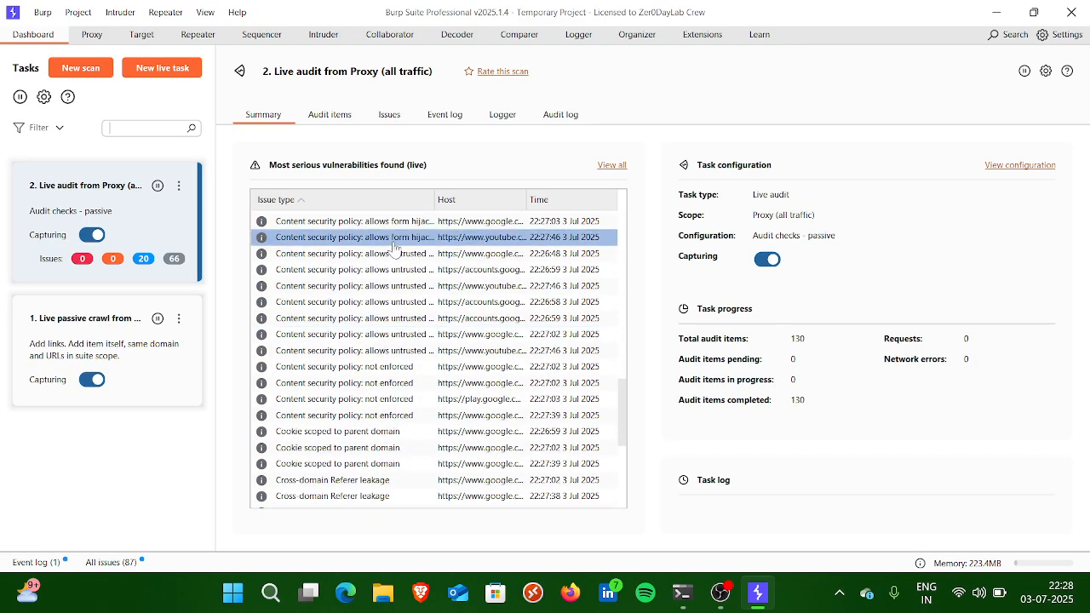
pyautogui.click(315, 313)
pyautogui.scroll(-3, 457, 340)
pyautogui.scroll(-5, 451, 473)
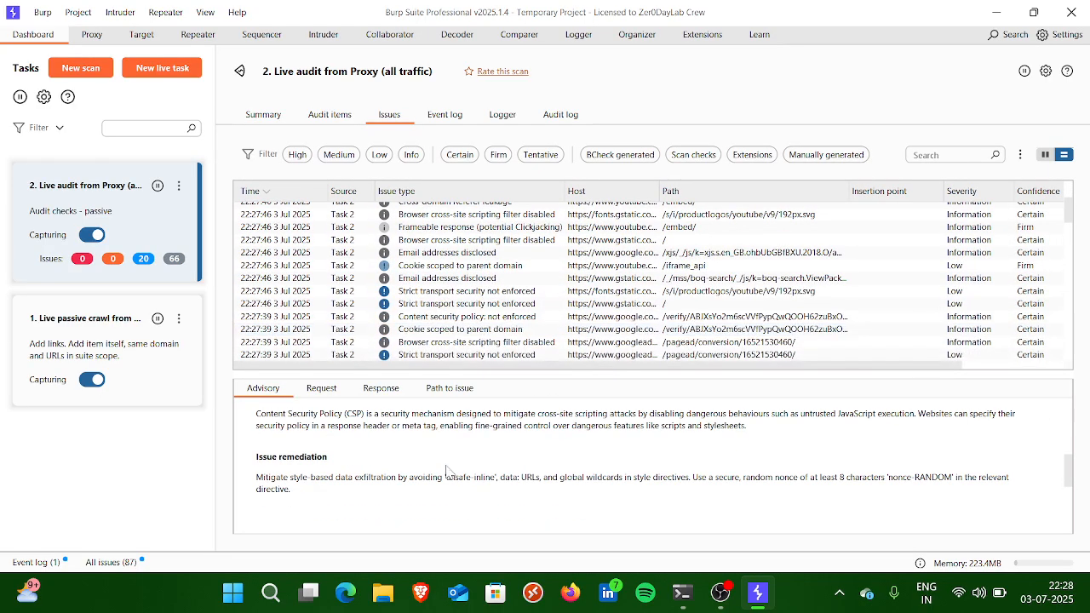
pyautogui.scroll(-10, 463, 235)
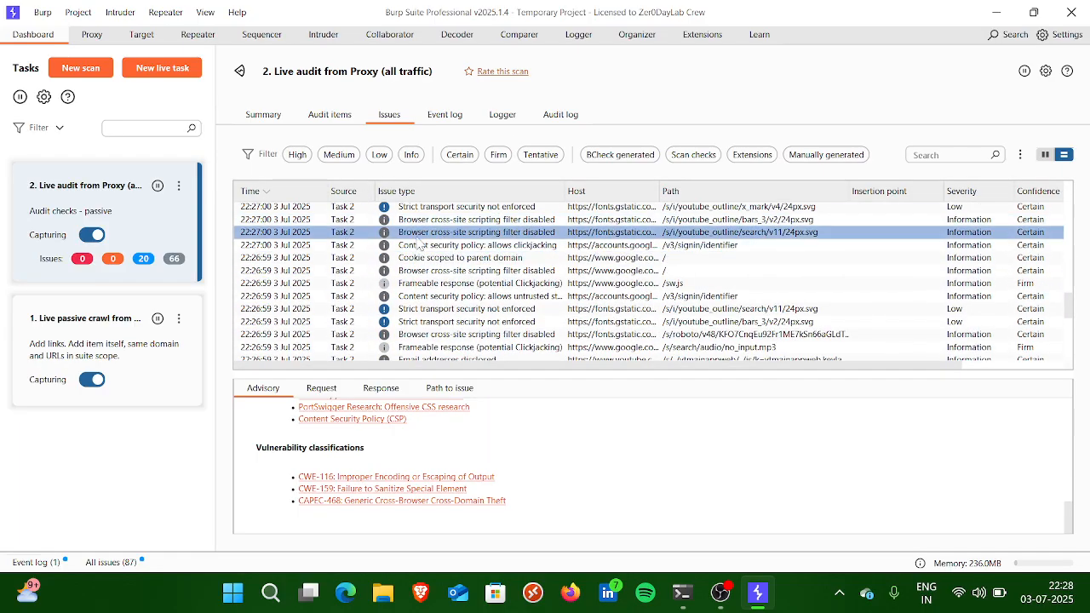
pyautogui.click(297, 154)
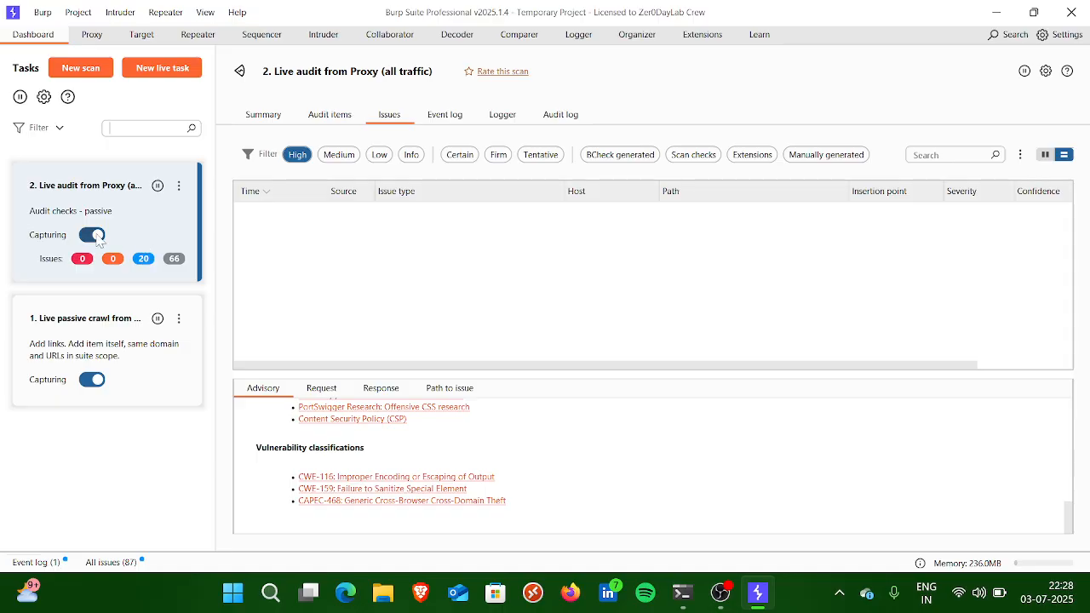
# Step: Enlarge the intercepted message list in the Proxy's intercept view and open Burp's browser
pyautogui.hotkey('alt', 'Tab')
pyautogui.hotkey('alt', 'Tab')
pyautogui.click(92, 34)
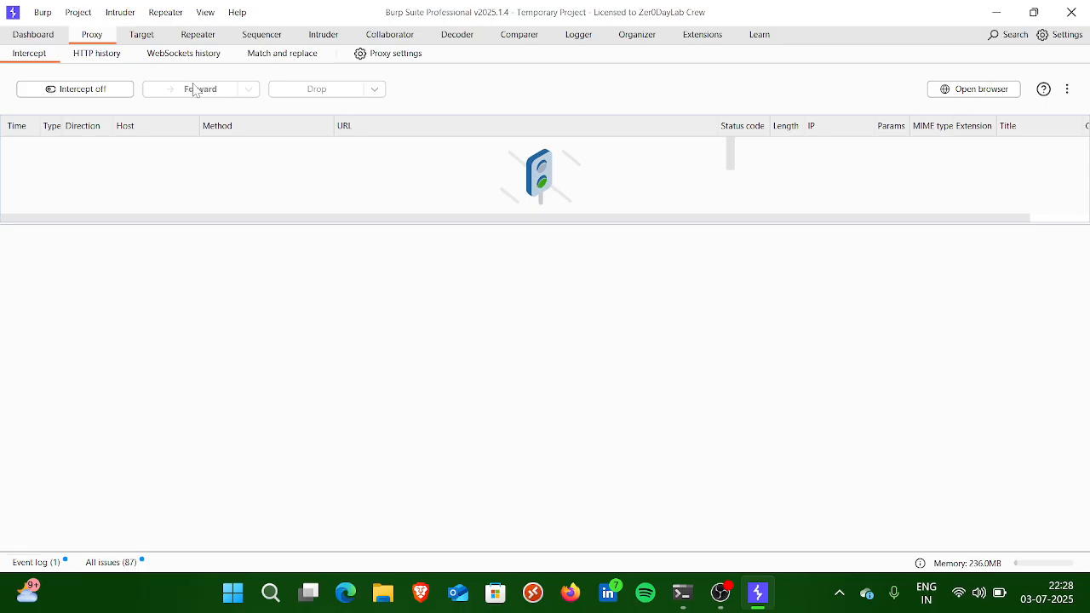
pyautogui.moveTo(213, 225); pyautogui.dragTo(277, 384)
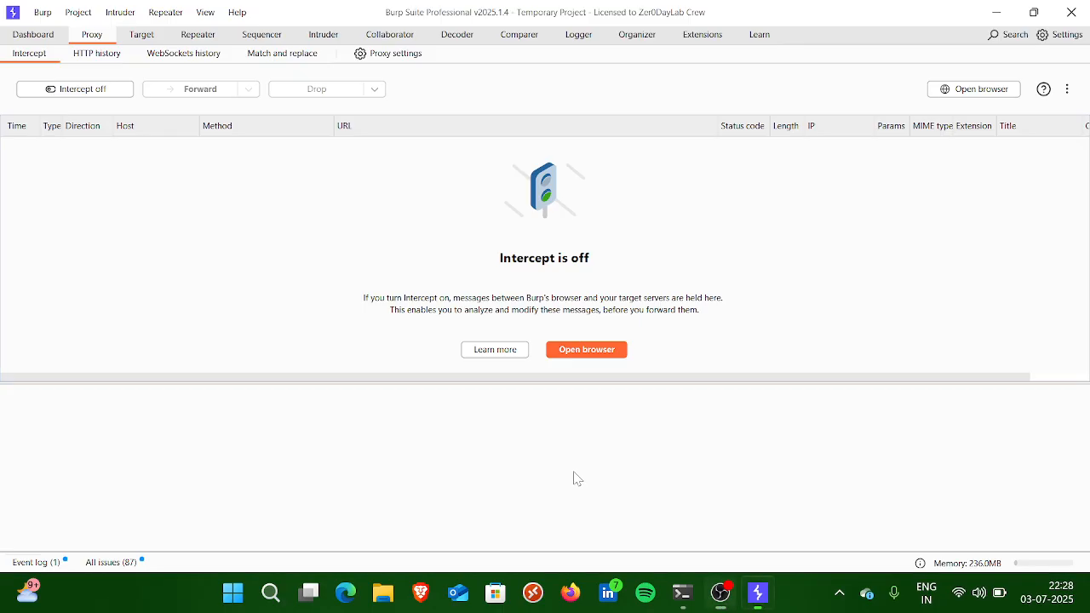
pyautogui.click(605, 357)
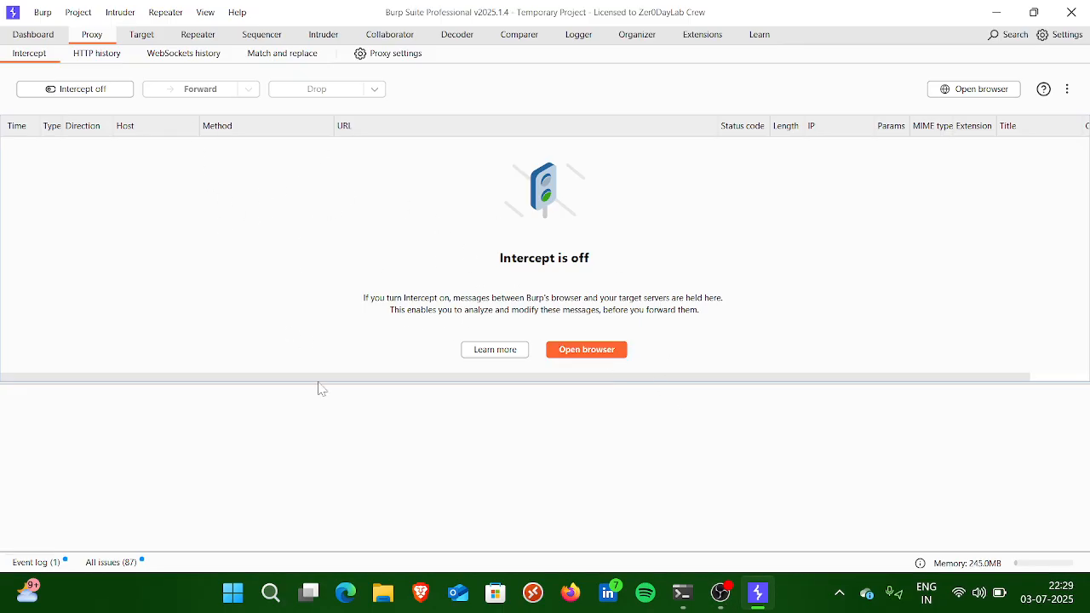
pyautogui.hotkey('alt', 'Tab')
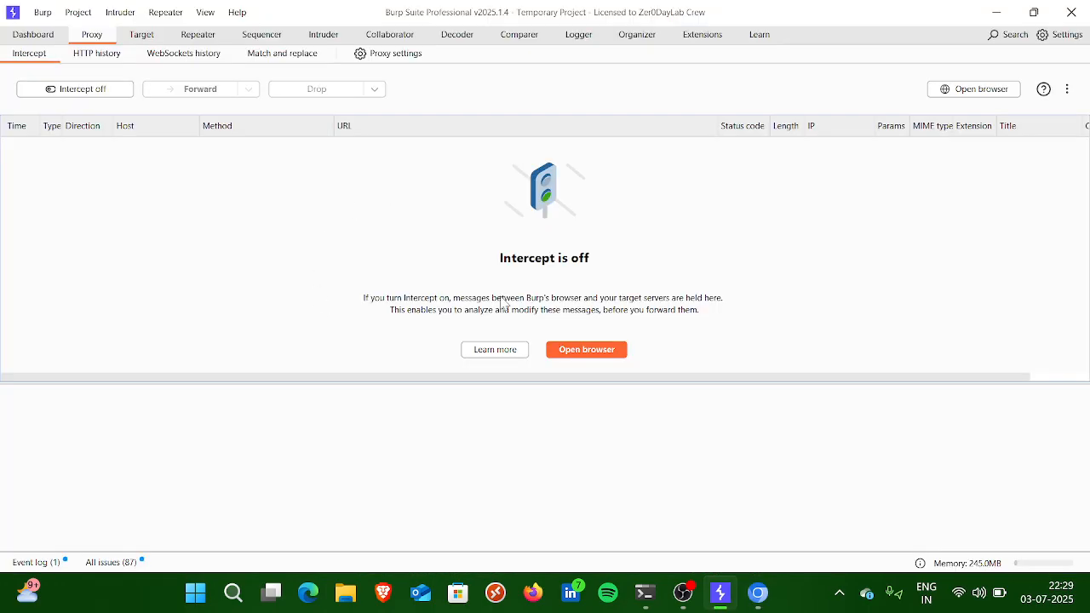
pyautogui.hotkey('alt', 'Tab')
pyautogui.hotkey('alt', 'Tab')
# Step: Look through the Proxy's HTTP history and WebSockets history
pyautogui.click(112, 60)
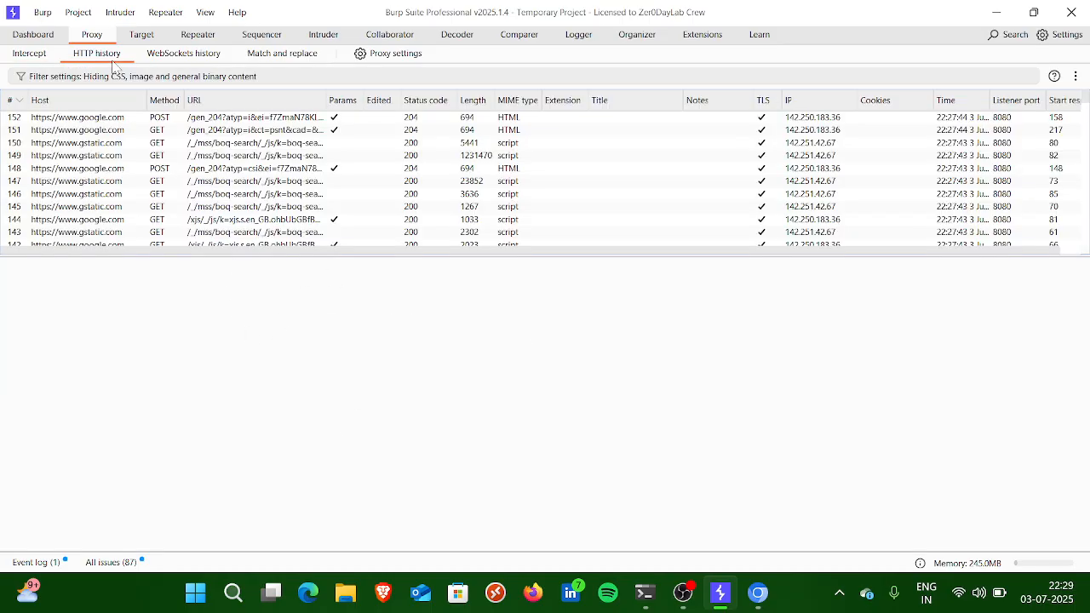
pyautogui.click(217, 195)
pyautogui.scroll(-15, 160, 156)
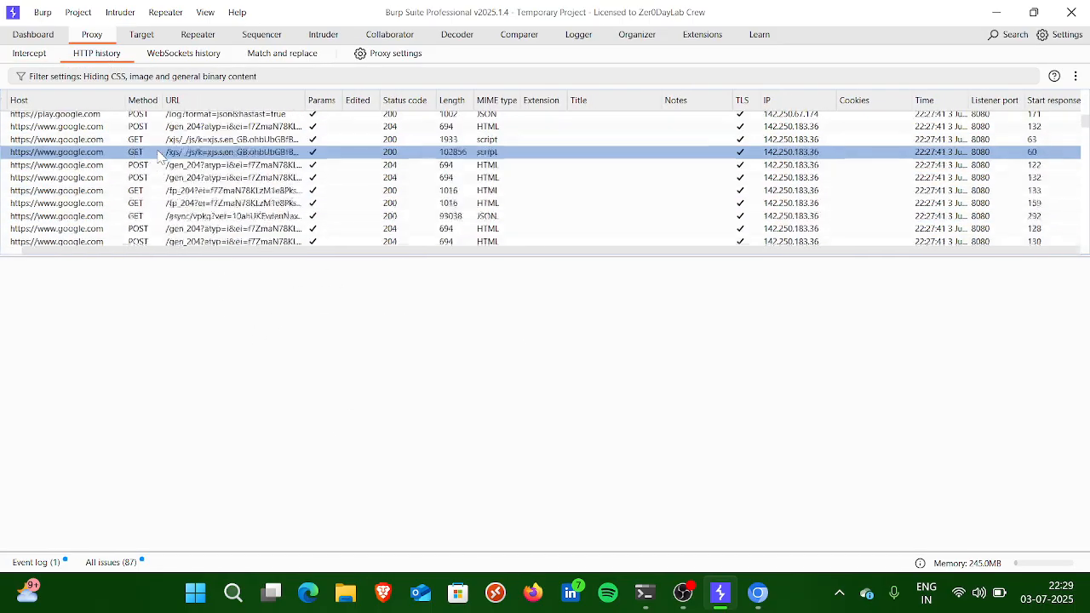
pyautogui.scroll(-20, 156, 198)
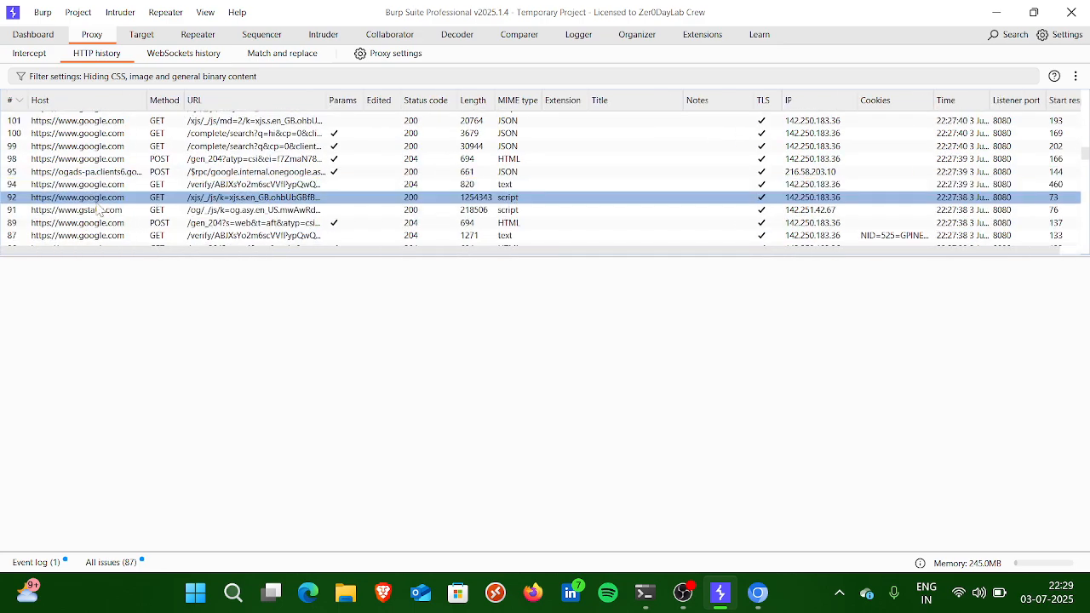
pyautogui.scroll(20, 98, 209)
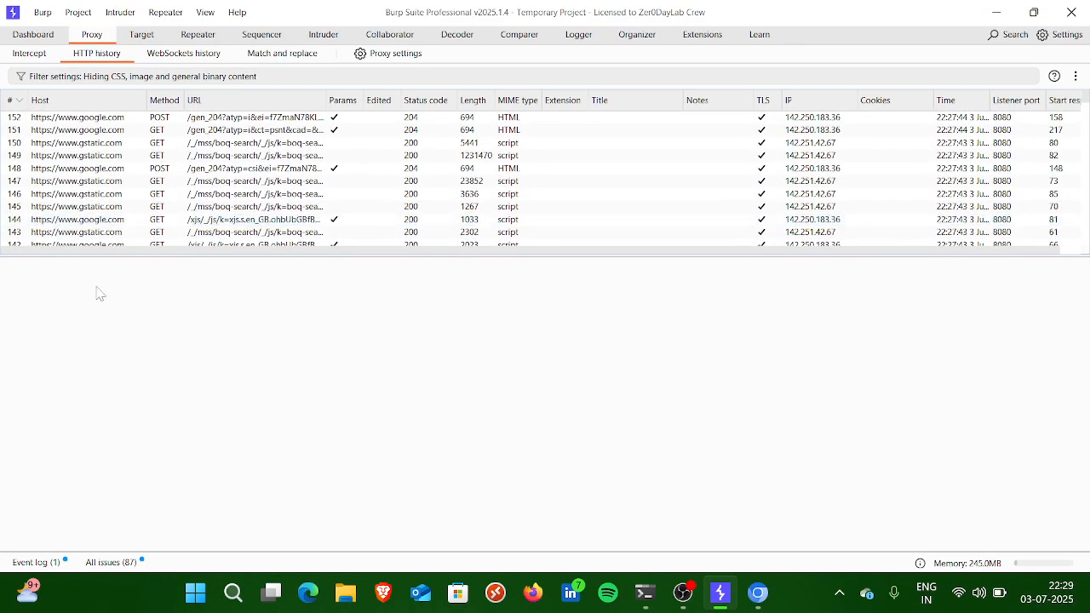
pyautogui.click(189, 56)
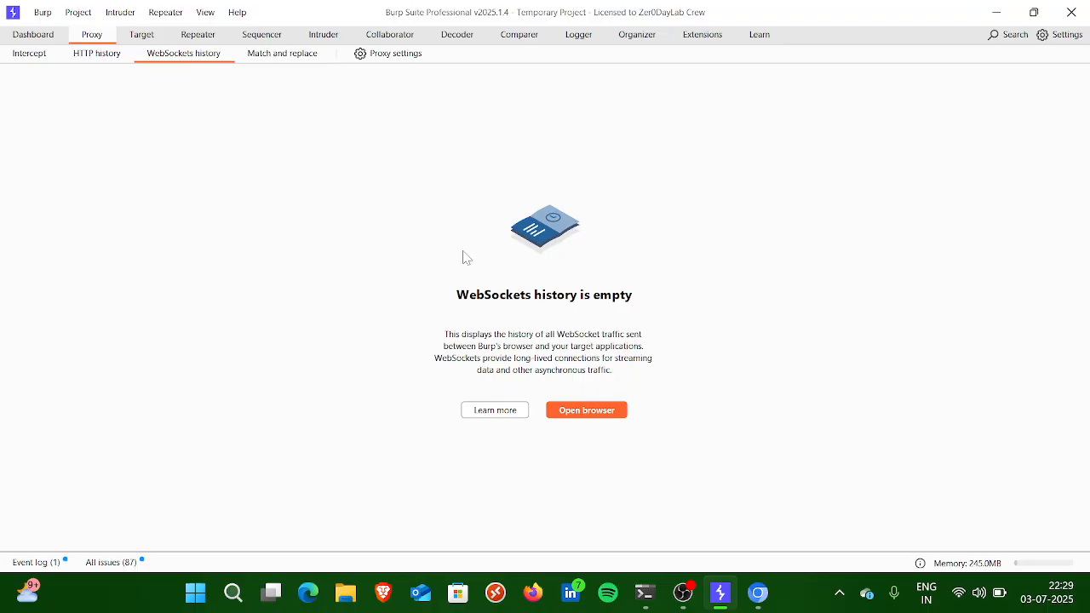
pyautogui.click(113, 53)
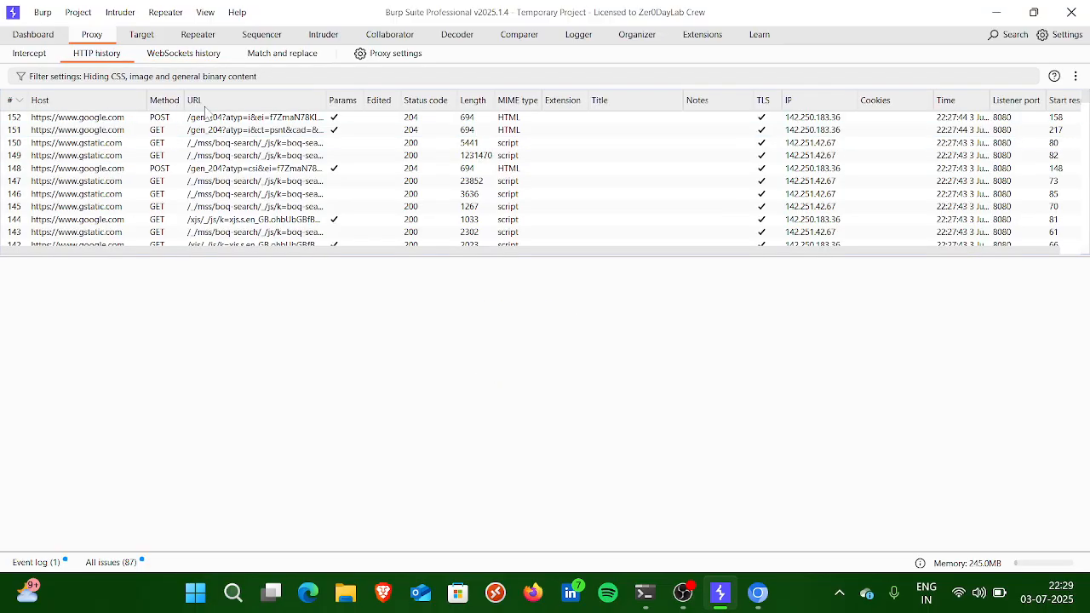
# Step: Show the target site map and expand googleads.g.doubleclick.net, its pagead folder, and fonts.googleapis.com
pyautogui.click(139, 36)
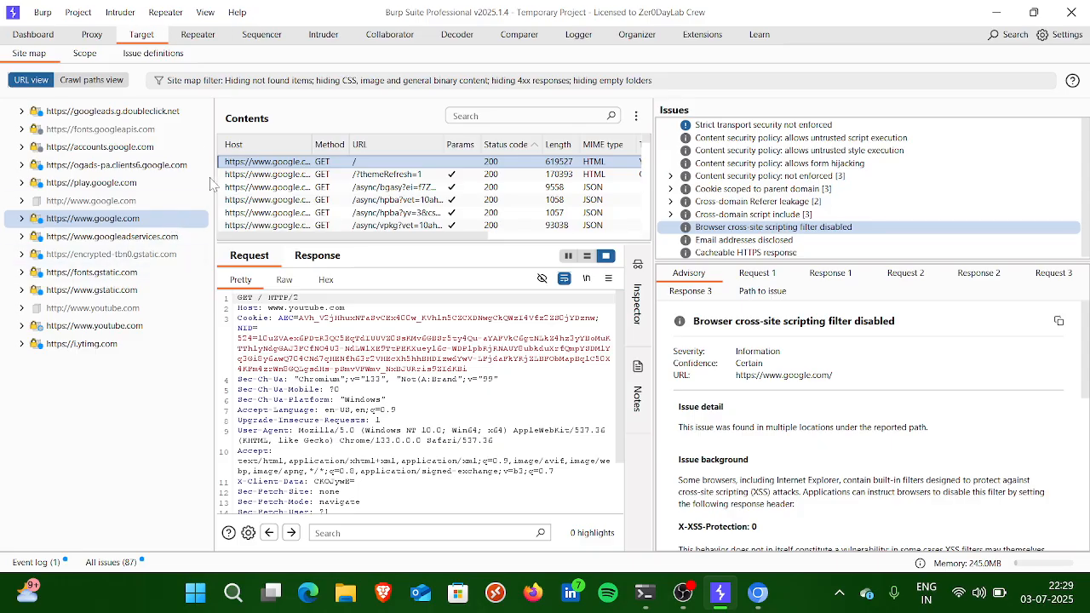
pyautogui.click(21, 113)
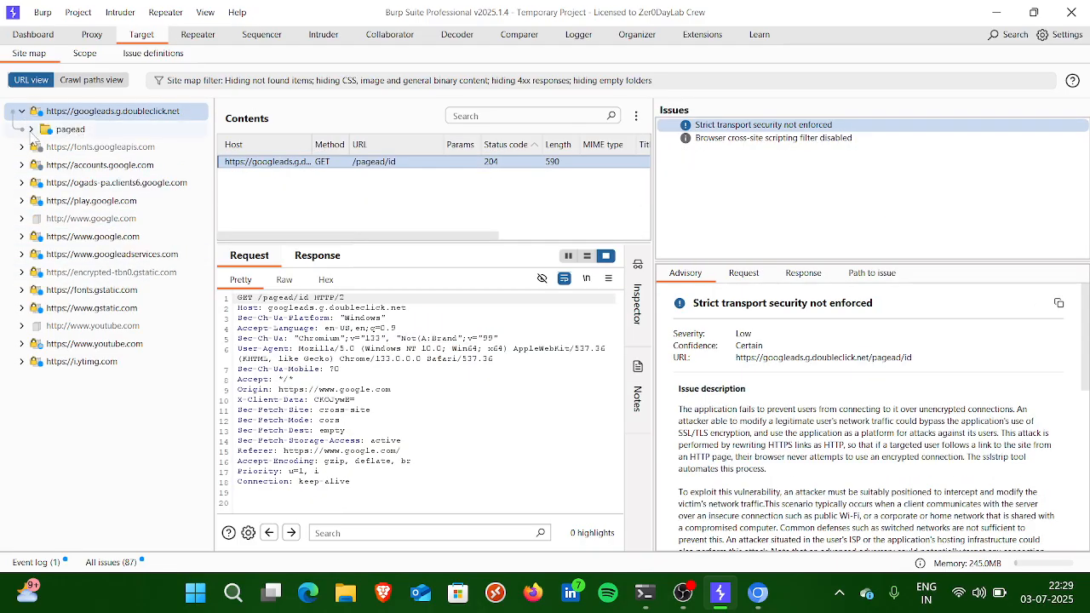
pyautogui.click(31, 130)
pyautogui.click(25, 166)
pyautogui.click(39, 219)
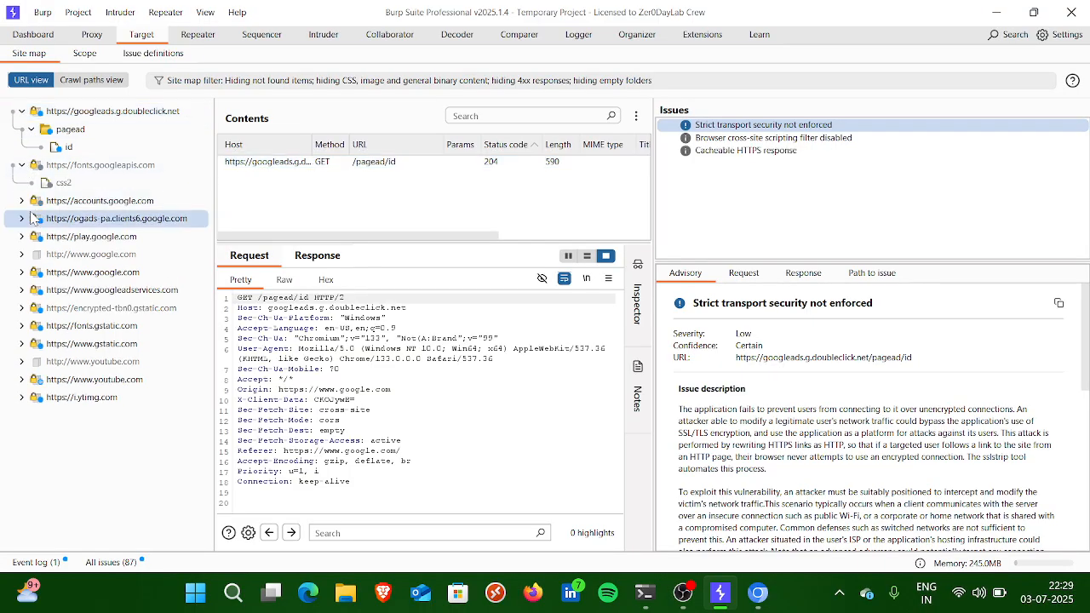
# Step: Select the log entry under play.google.com in the site map and examine its request body and contents list
pyautogui.click(22, 236)
pyautogui.click(47, 256)
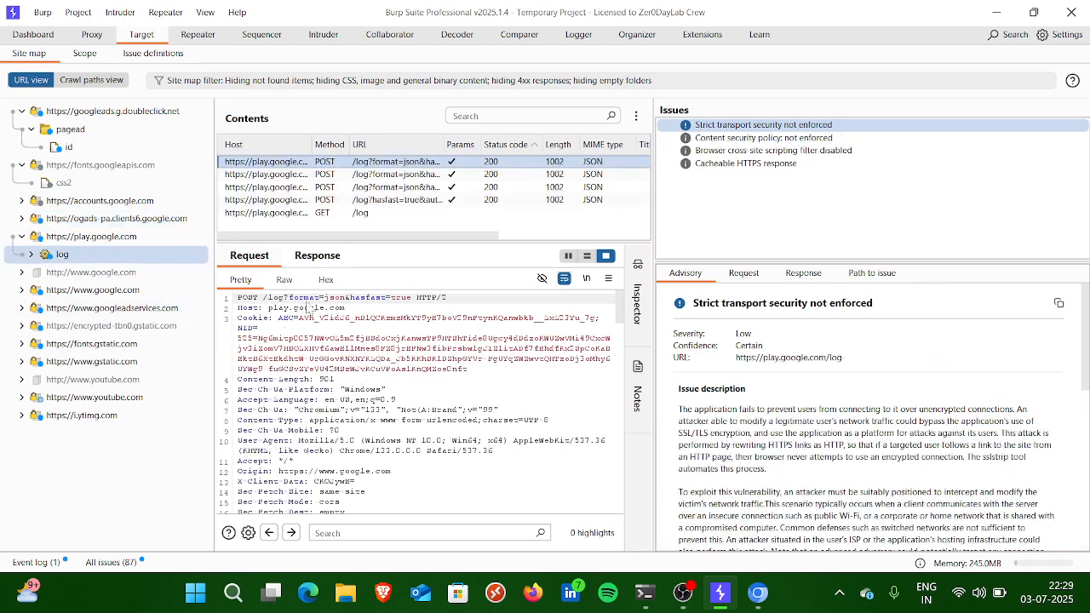
pyautogui.scroll(-5, 341, 421)
pyautogui.scroll(-5, 339, 435)
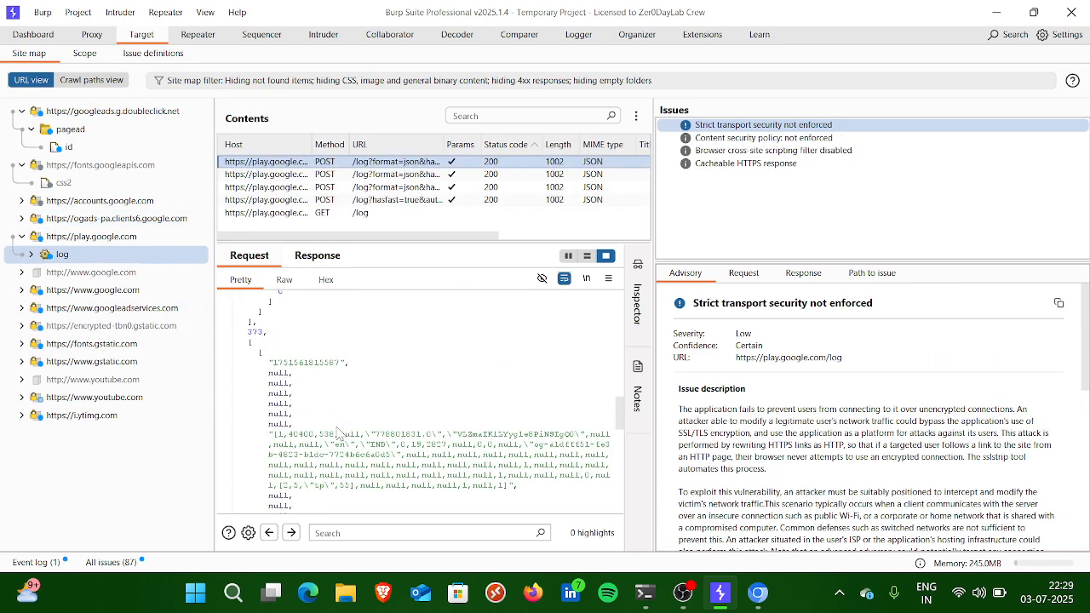
pyautogui.scroll(-5, 350, 349)
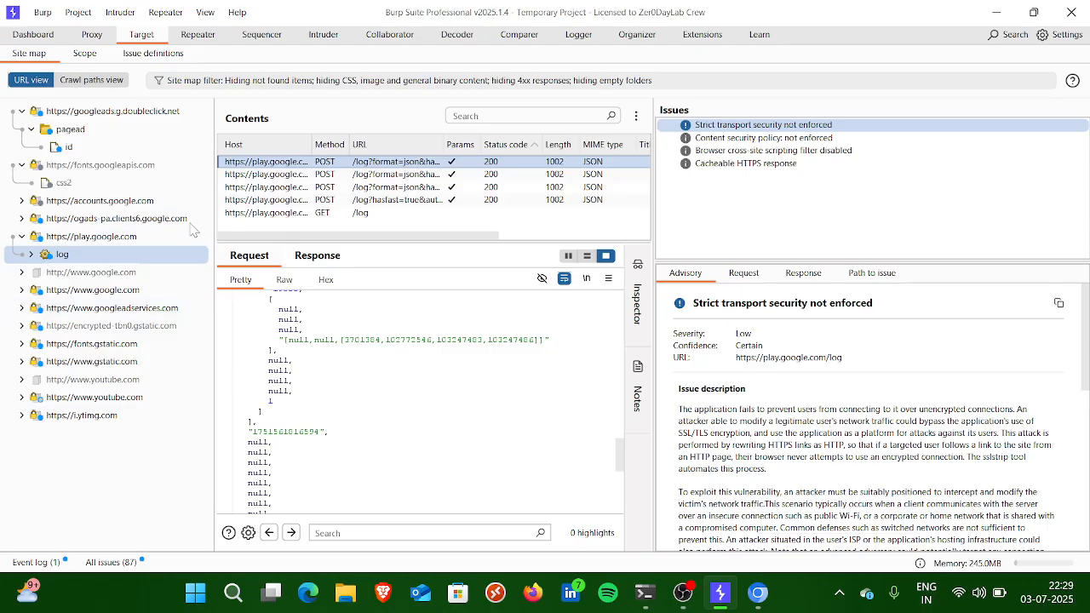
pyautogui.hscroll(3, 298, 238)
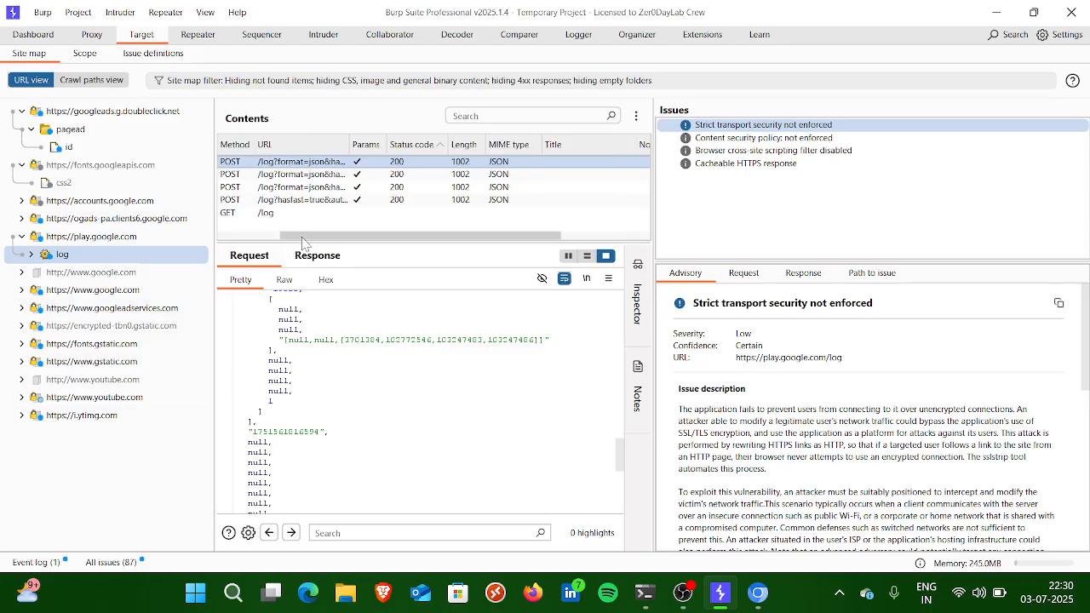
# Step: Set up a new crawl and audit scan from the site map's crawl paths view, using the Deep preset scan mode
pyautogui.click(85, 80)
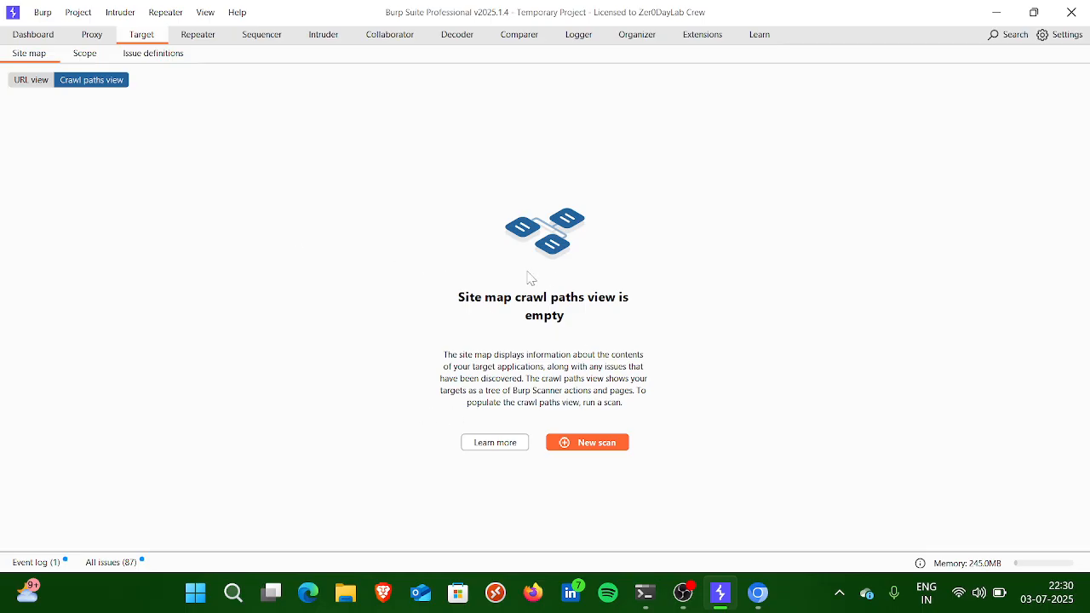
pyautogui.click(584, 442)
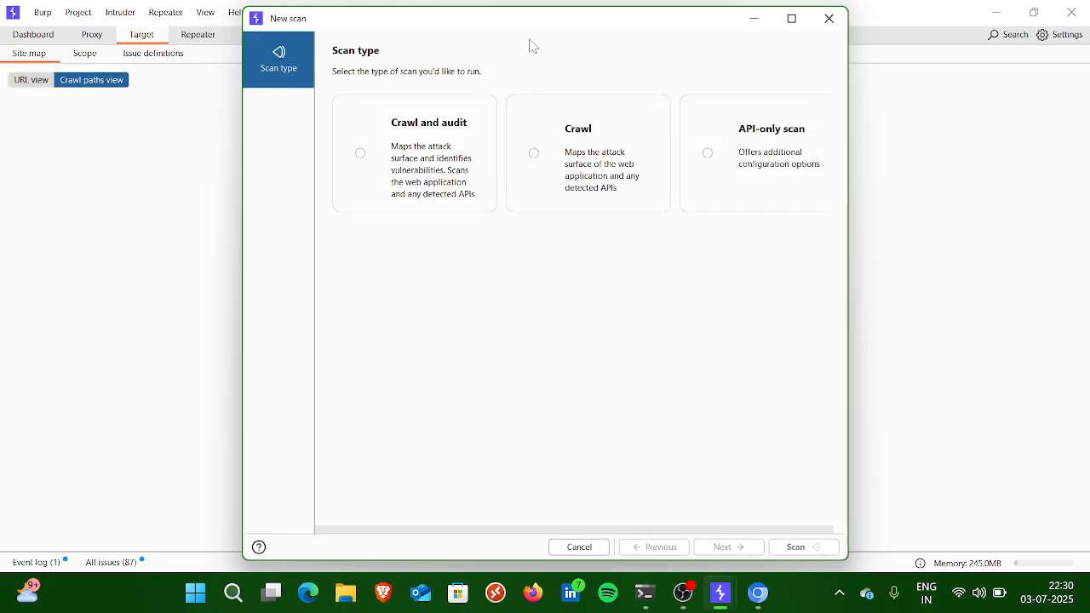
pyautogui.click(387, 191)
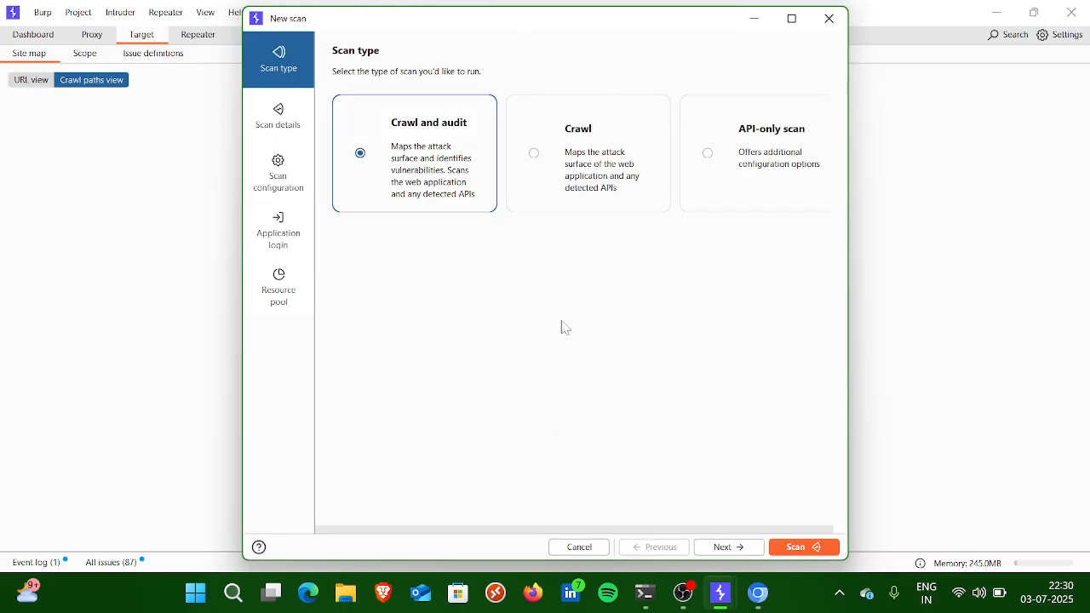
pyautogui.click(796, 547)
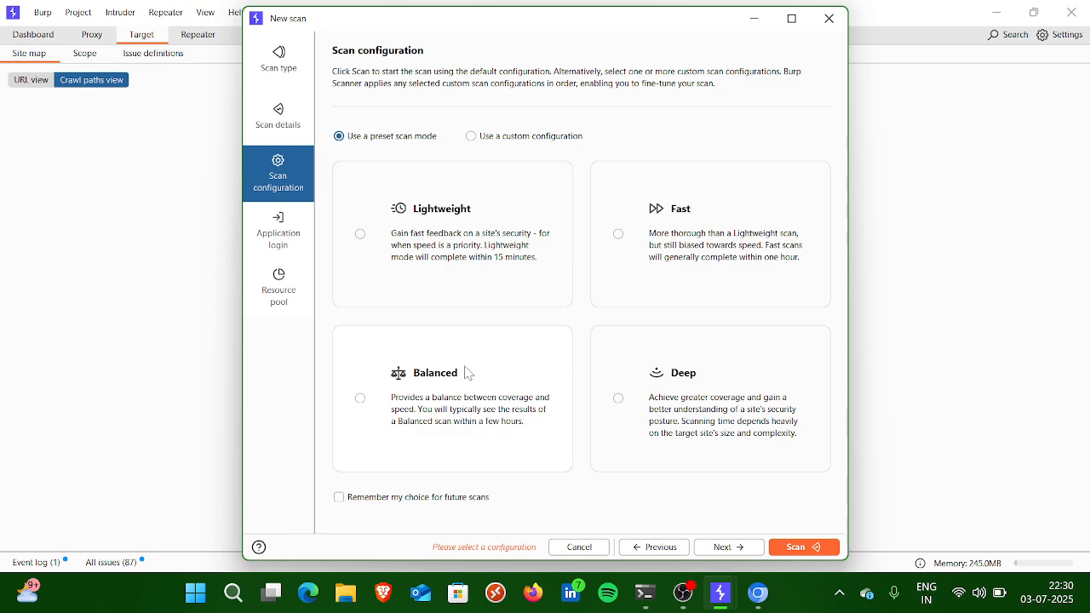
pyautogui.click(683, 358)
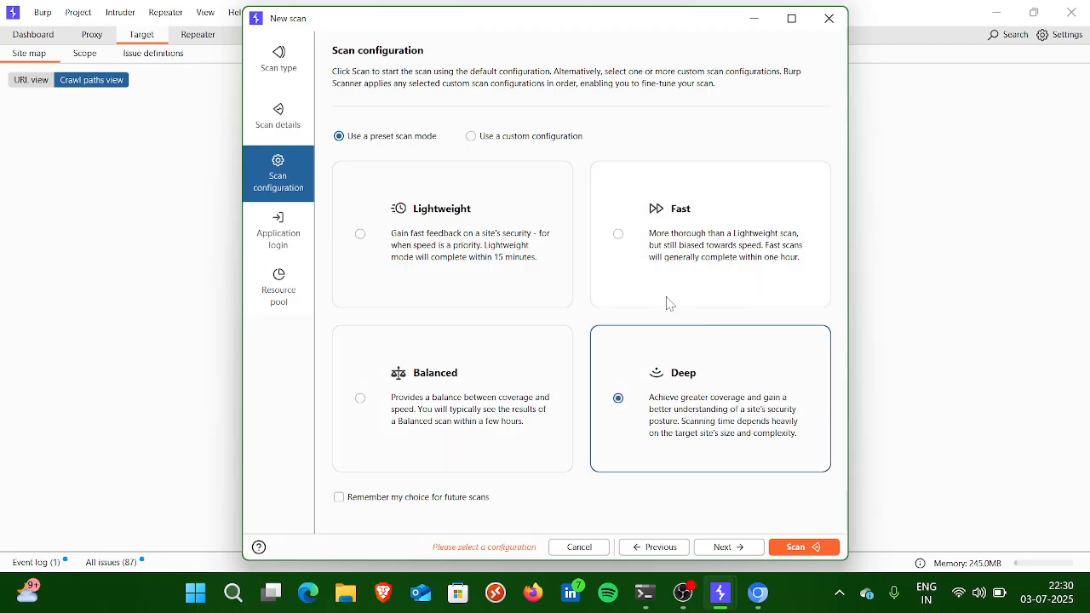
pyautogui.click(500, 413)
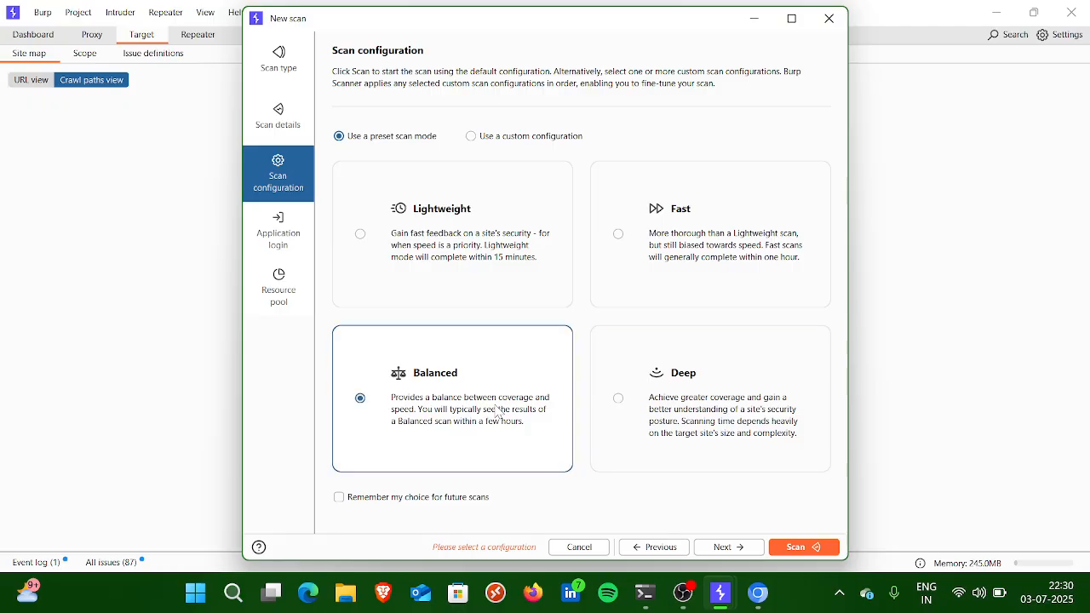
pyautogui.click(647, 388)
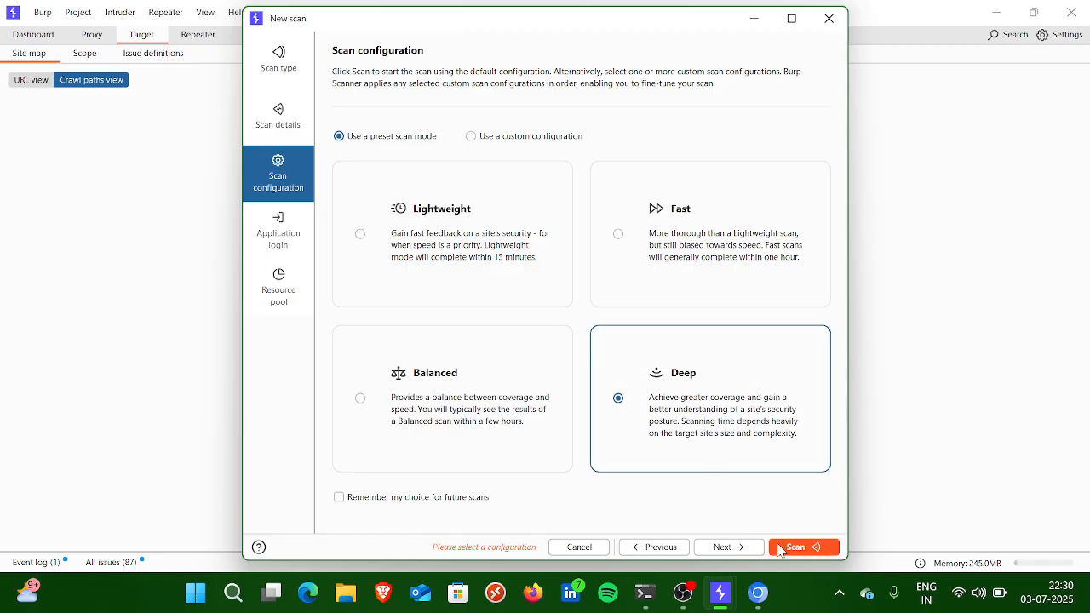
pyautogui.click(778, 546)
pyautogui.click(580, 168)
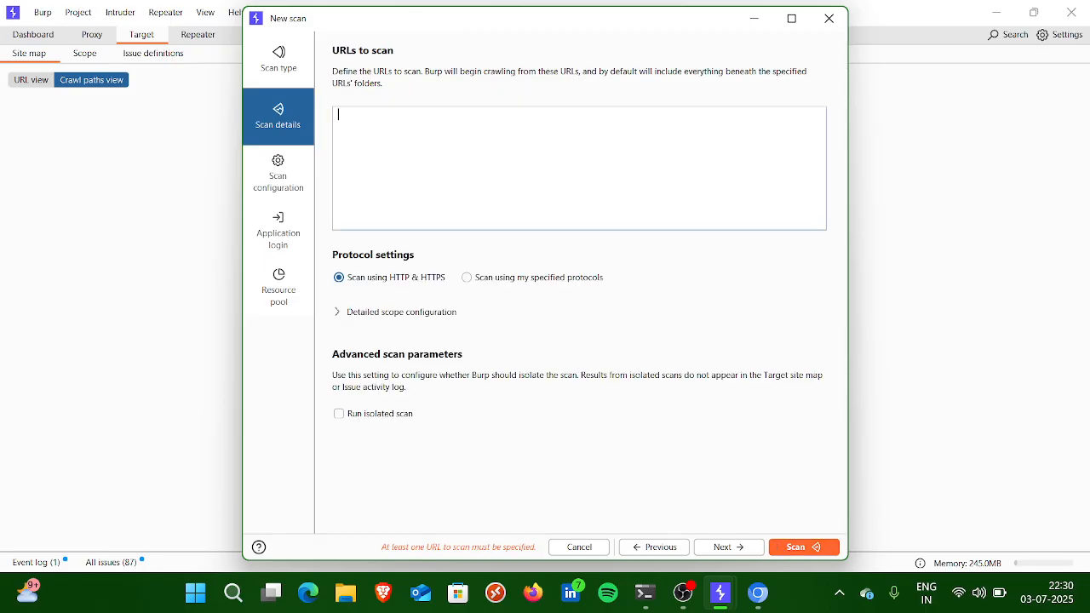
pyautogui.write('https://evil.com')
pyautogui.click(804, 548)
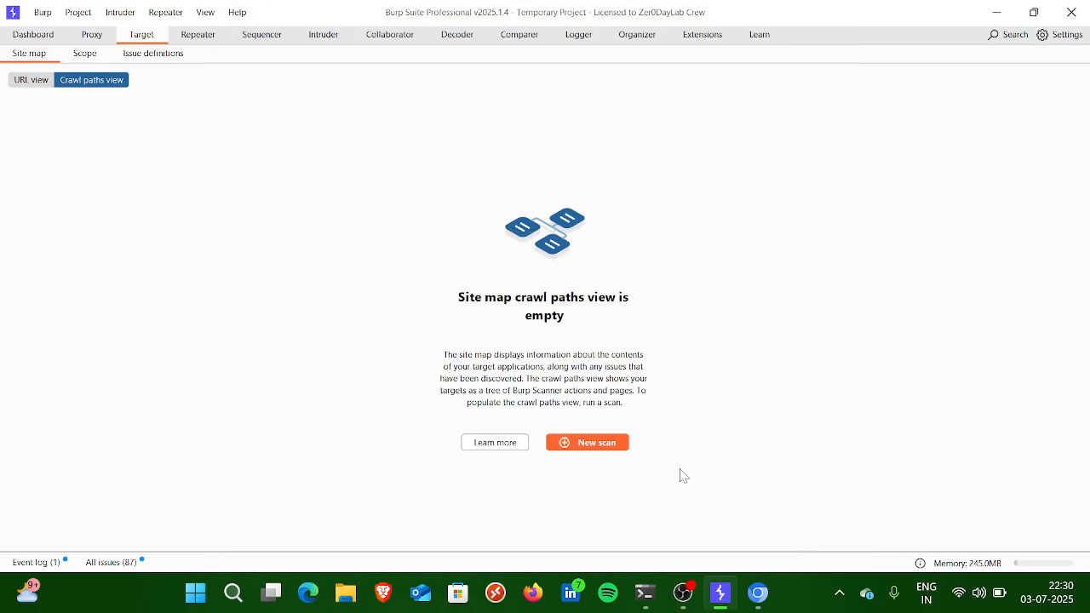
# Step: Pause the crawl and audit task for evil.com on the dashboard and delete it
pyautogui.click(44, 35)
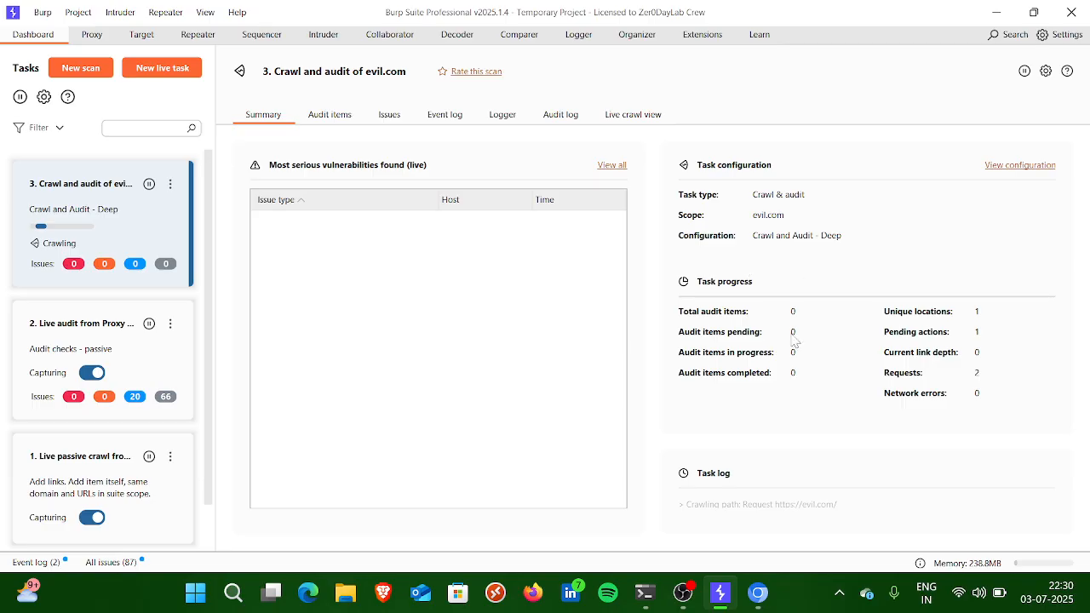
pyautogui.click(149, 184)
pyautogui.click(170, 184)
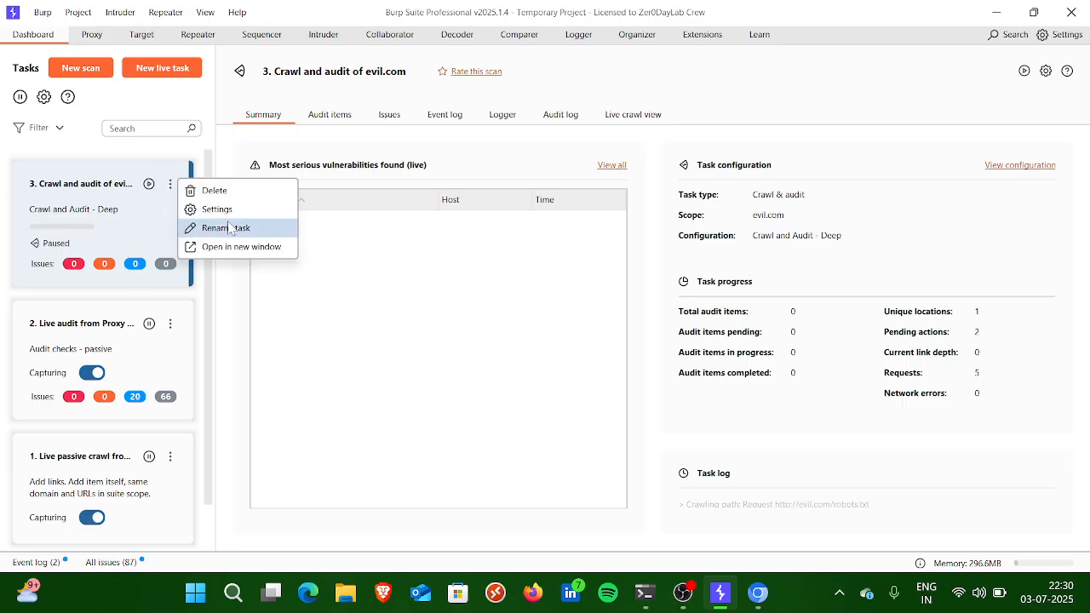
pyautogui.click(215, 190)
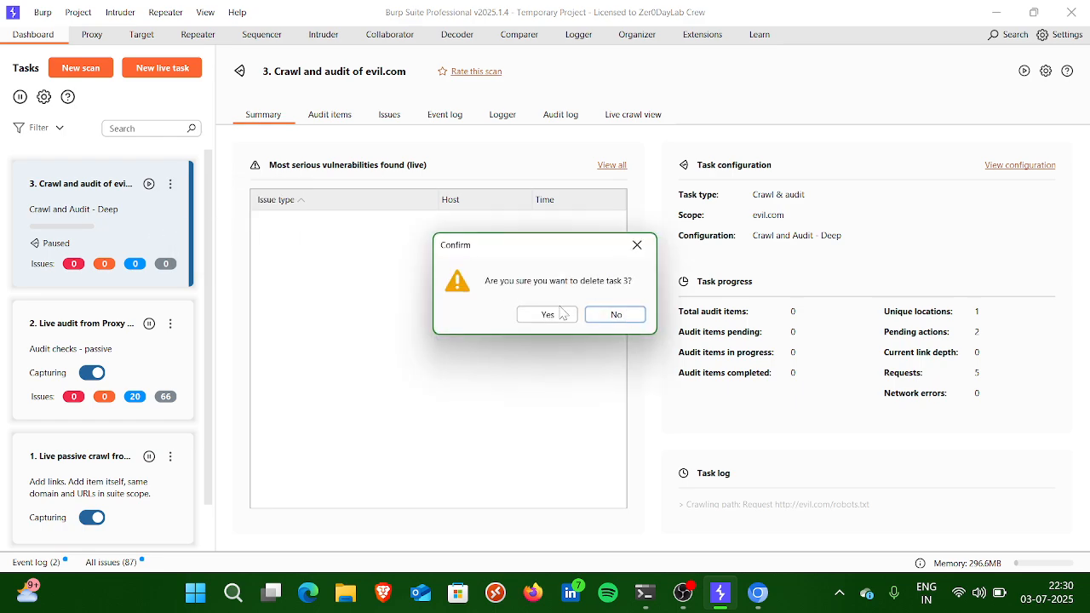
pyautogui.click(550, 314)
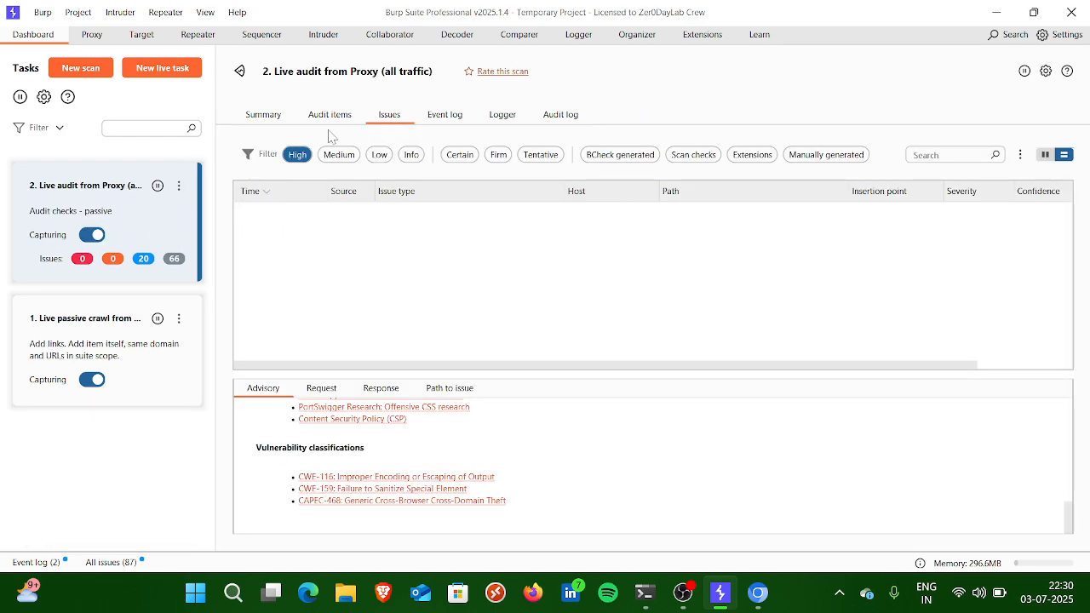
# Step: Look through the live audit task's summary, audit items, issues, event log, logger and audit log
pyautogui.click(261, 115)
pyautogui.click(330, 116)
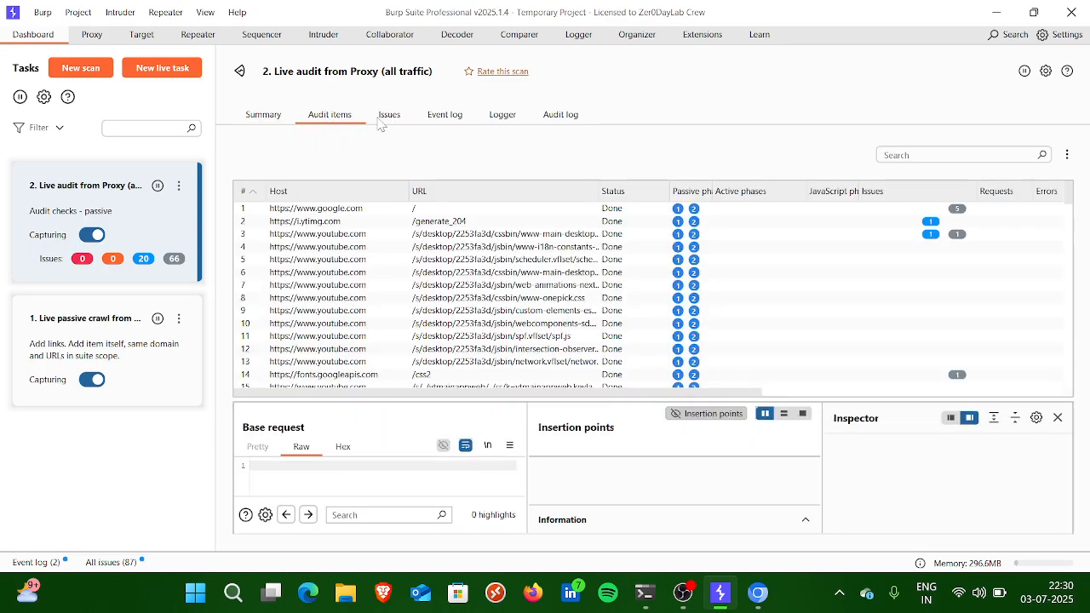
pyautogui.click(387, 120)
pyautogui.click(454, 117)
pyautogui.click(510, 126)
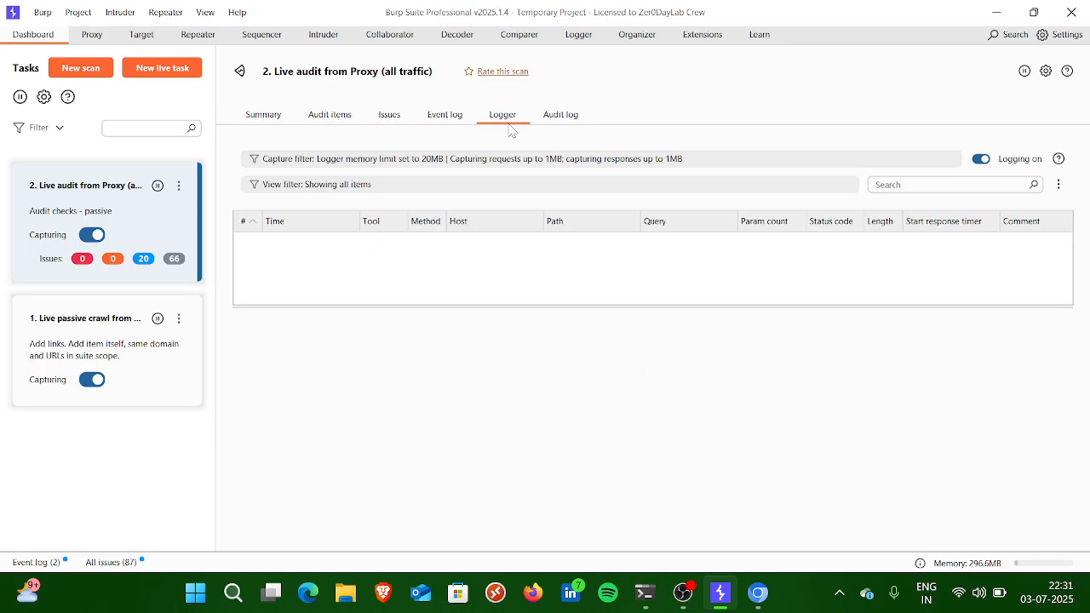
pyautogui.click(576, 122)
pyautogui.click(452, 123)
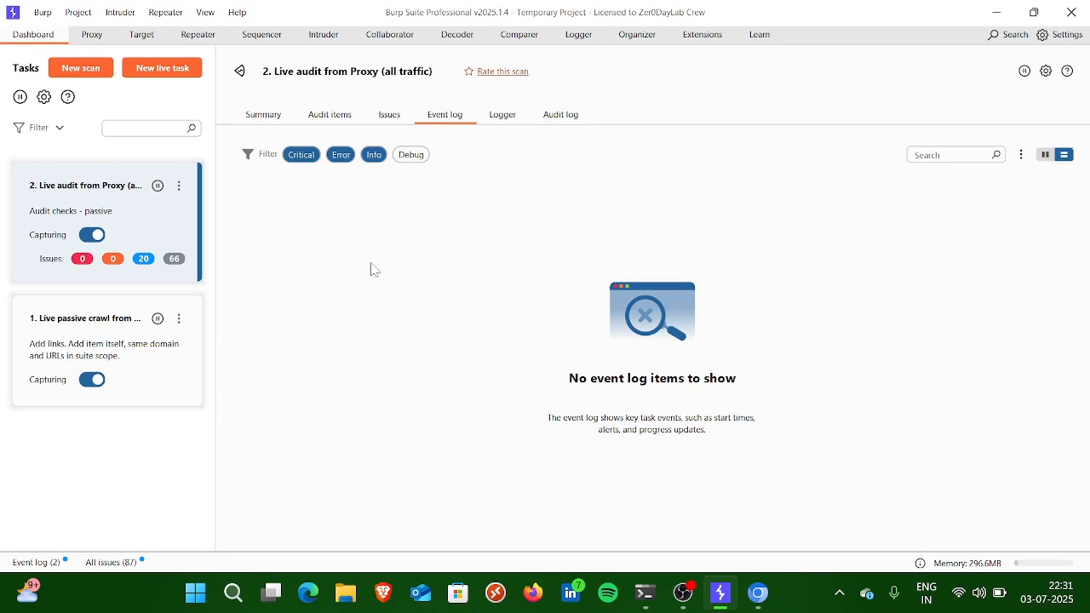
pyautogui.click(92, 34)
pyautogui.click(191, 54)
pyautogui.click(141, 34)
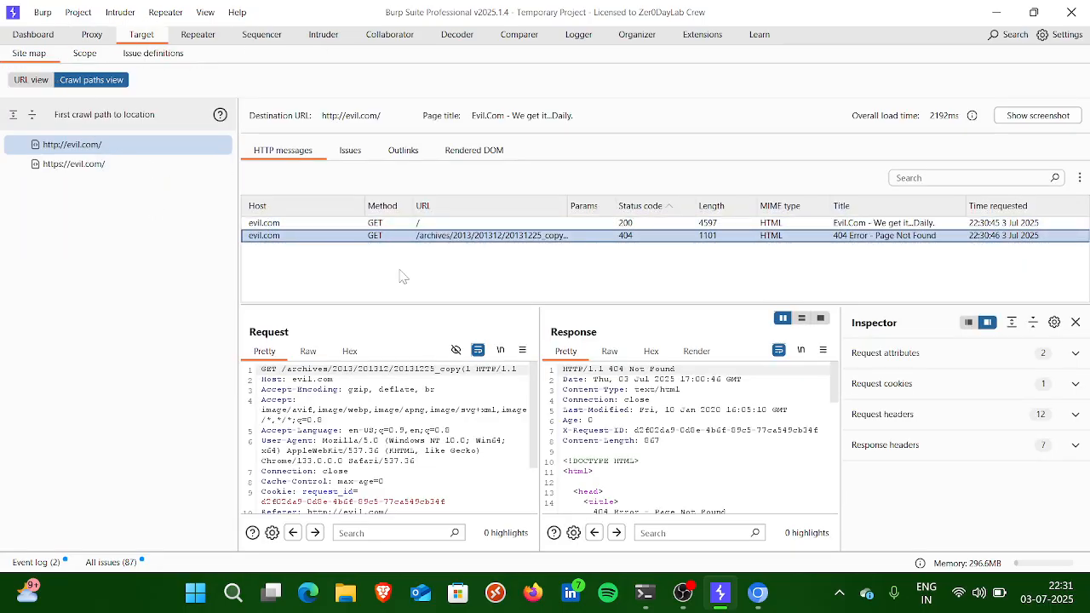
pyautogui.scroll(-3, 597, 383)
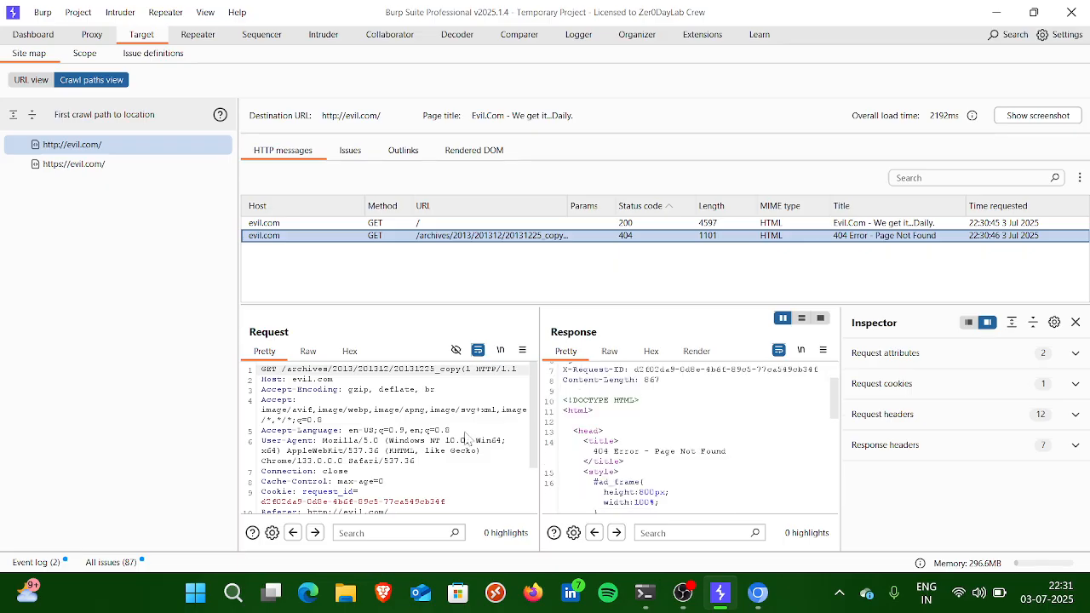
pyautogui.scroll(-3, 453, 443)
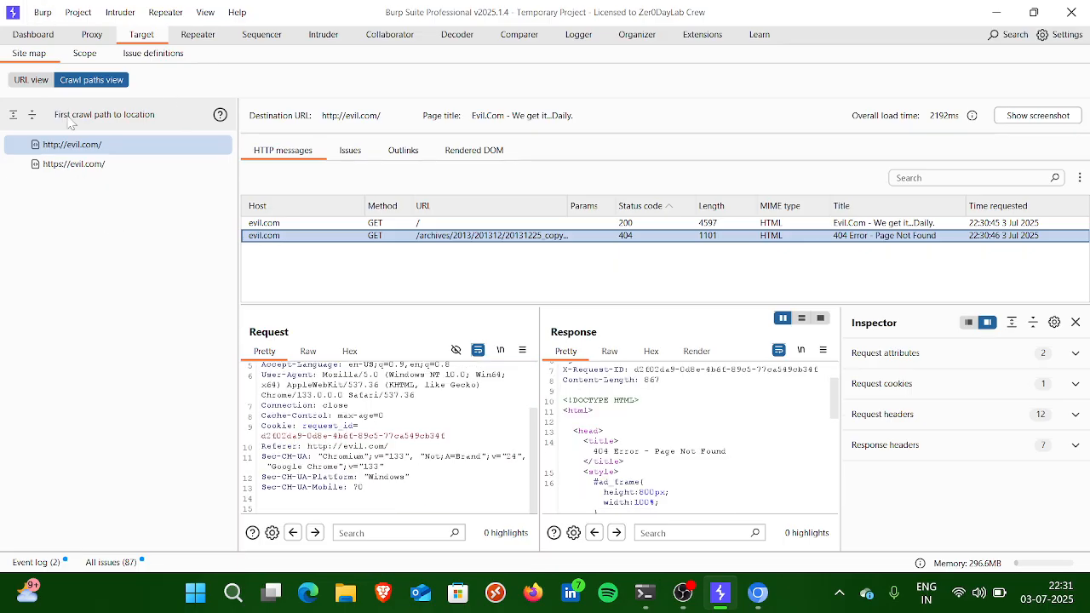
# Step: Compare the site map's URL view with the target scope settings and examine the i.ytimg.com host's request
pyautogui.click(38, 85)
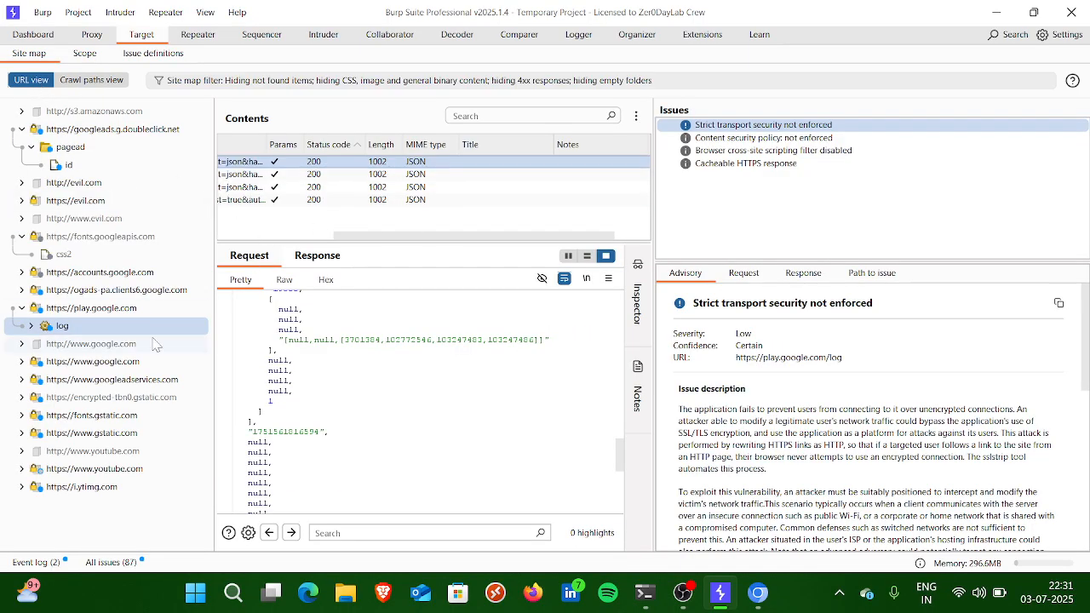
pyautogui.click(84, 53)
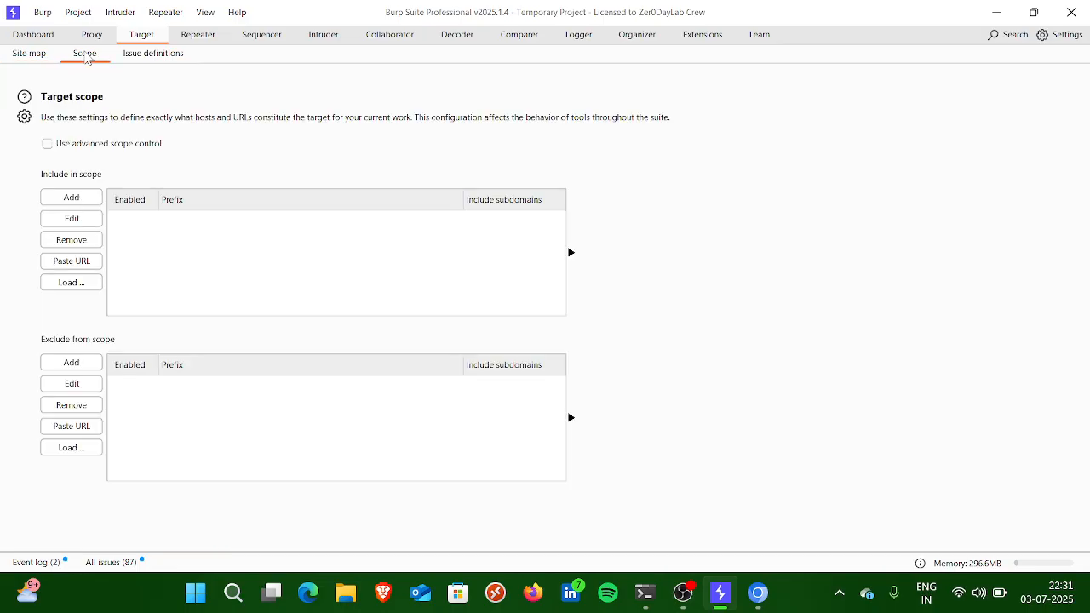
pyautogui.click(37, 56)
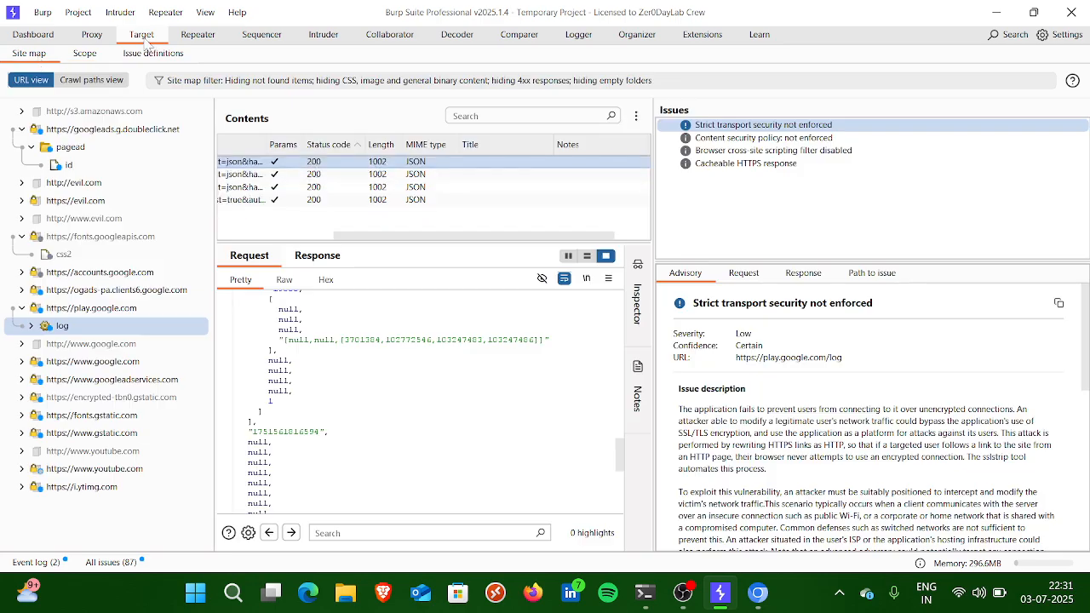
pyautogui.click(89, 56)
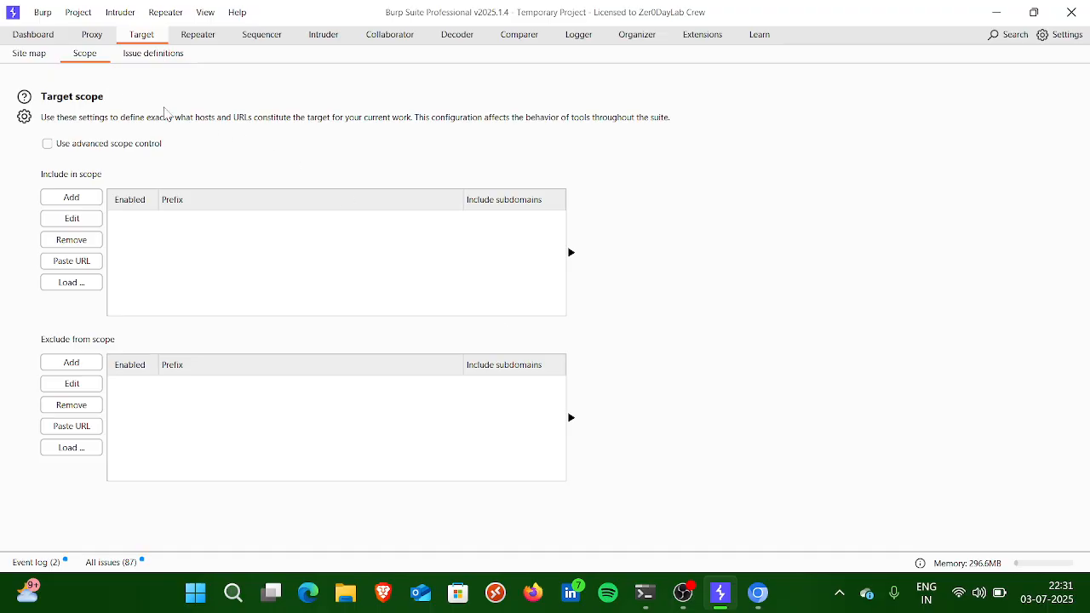
pyautogui.click(31, 53)
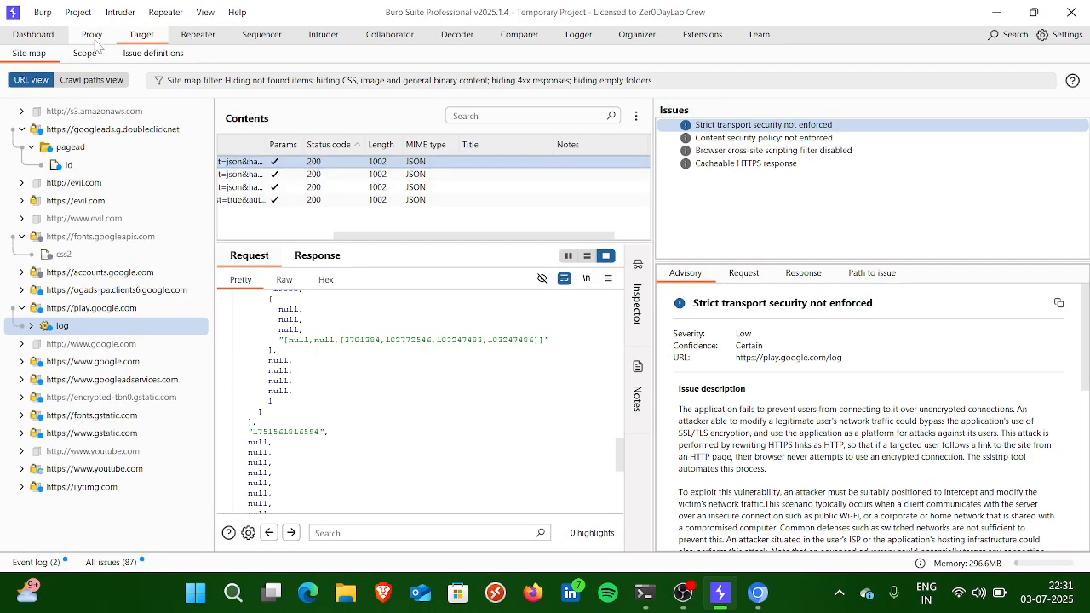
pyautogui.click(105, 489)
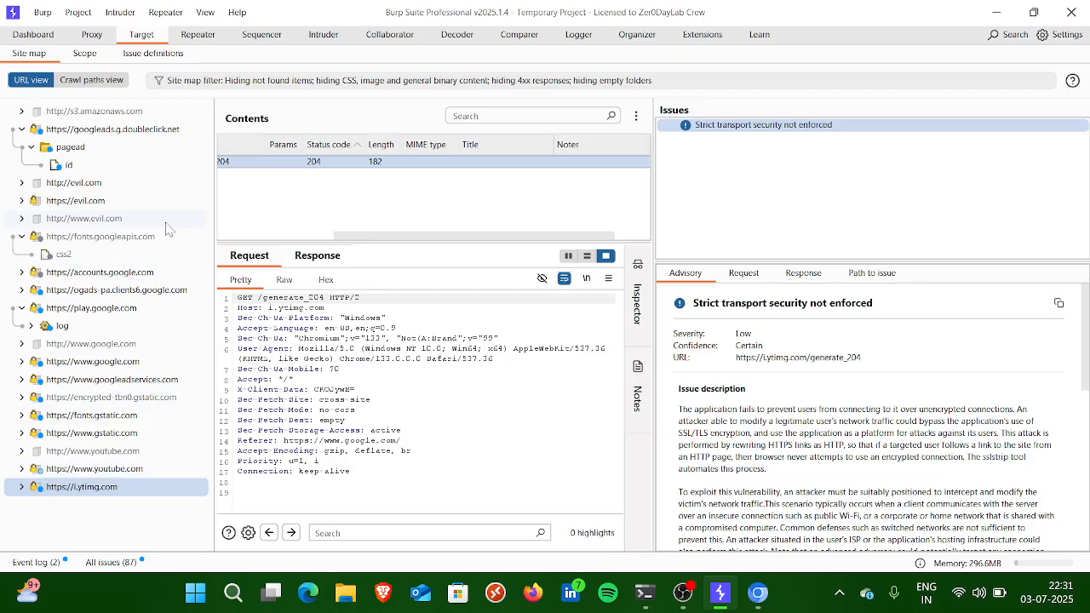
# Step: Revisit the Proxy's intercept view and the target scope settings, and return to the site map
pyautogui.click(92, 35)
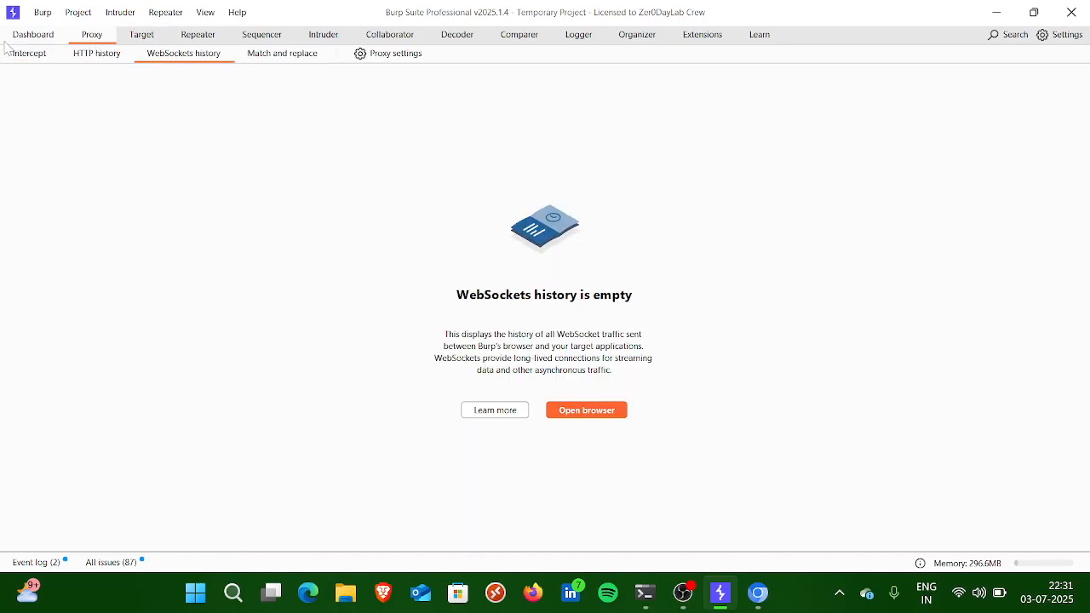
pyautogui.click(27, 54)
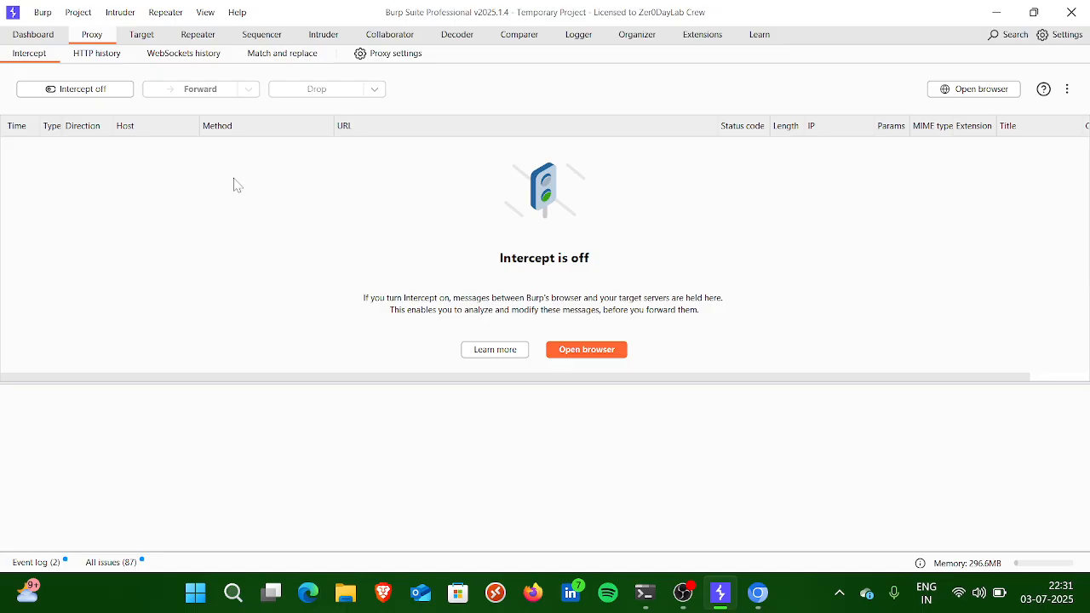
pyautogui.click(150, 37)
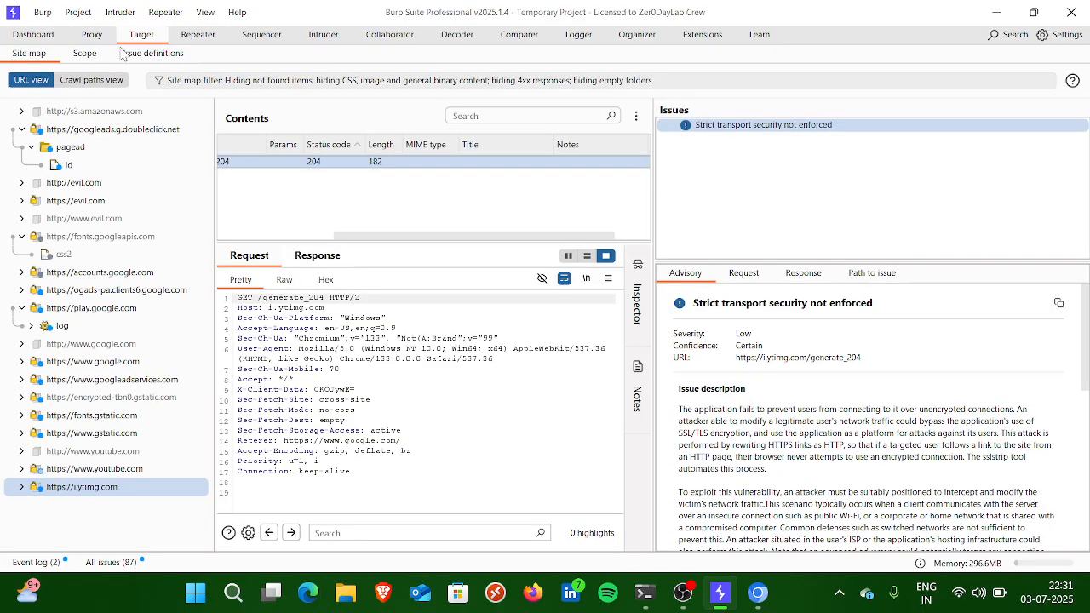
pyautogui.click(87, 54)
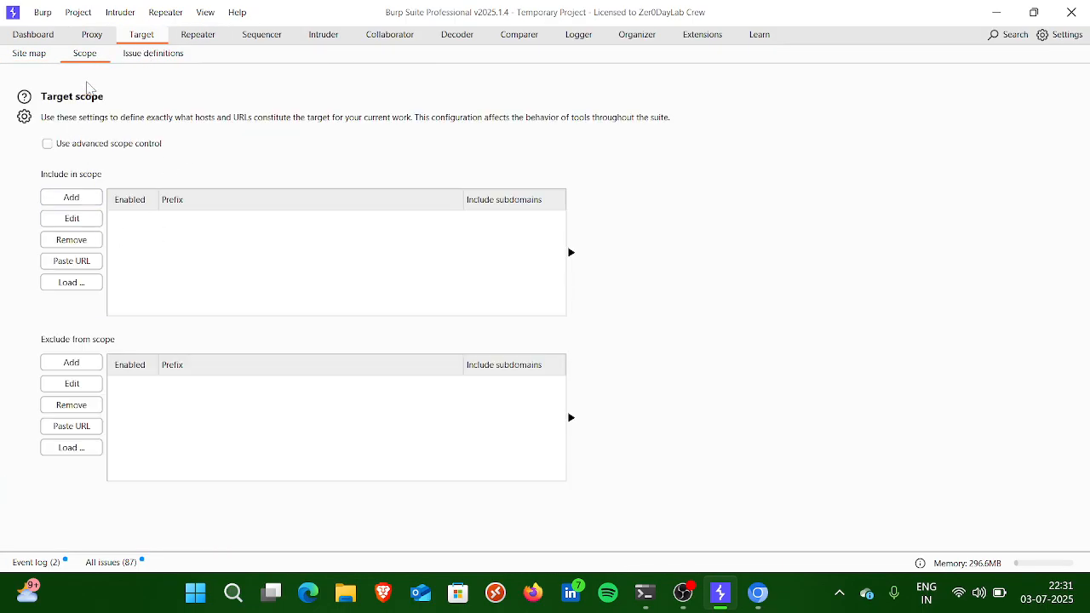
pyautogui.click(26, 56)
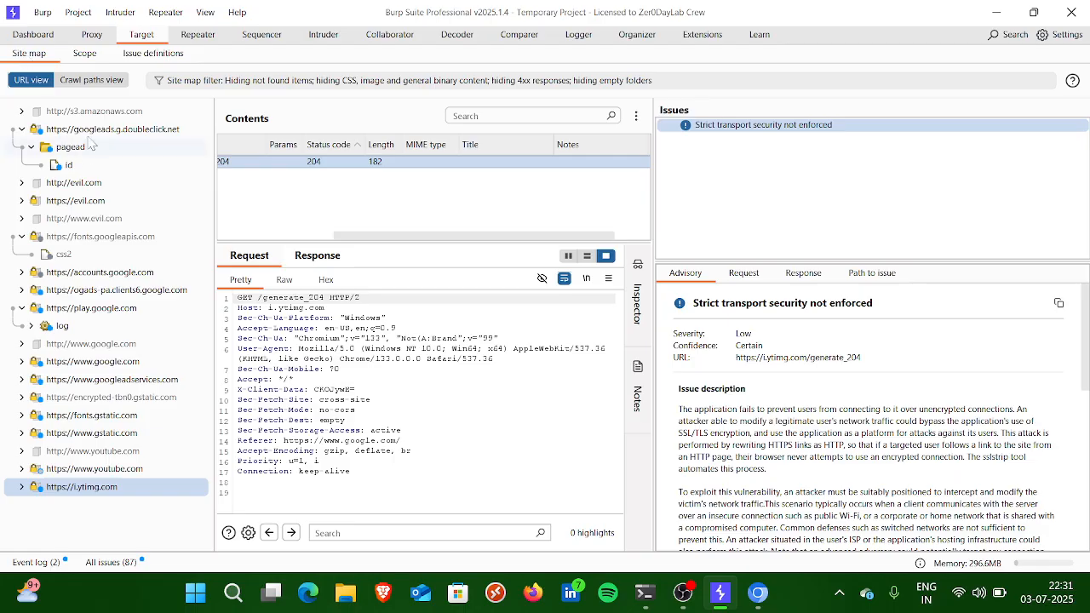
pyautogui.click(105, 363)
pyautogui.rightClick(106, 363)
pyautogui.click(145, 253)
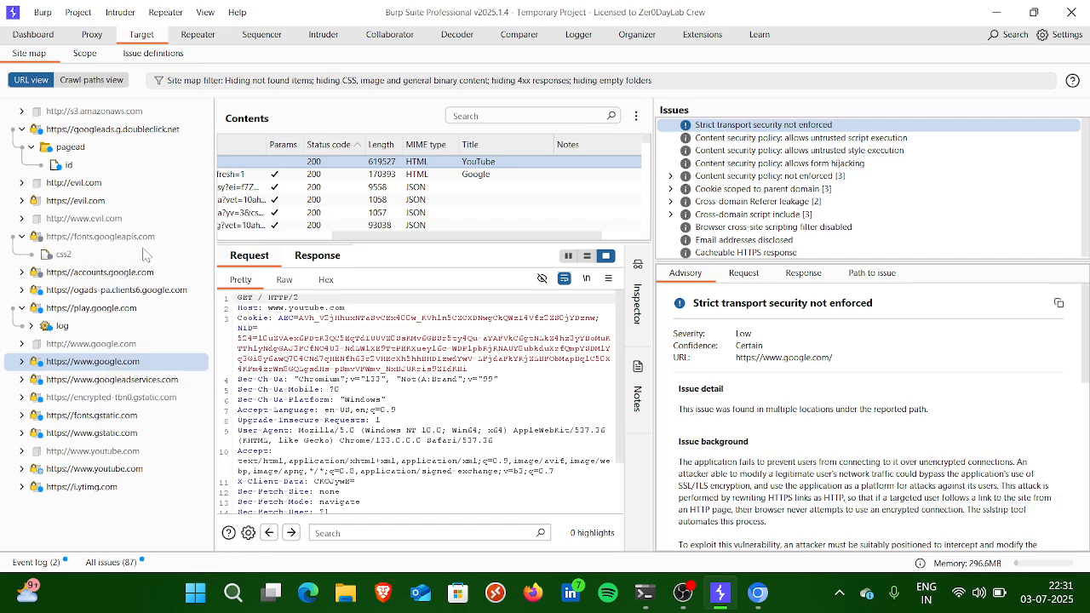
# Step: Filter the site map to show only in-scope items, and reopen the filter settings for review
pyautogui.click(503, 113)
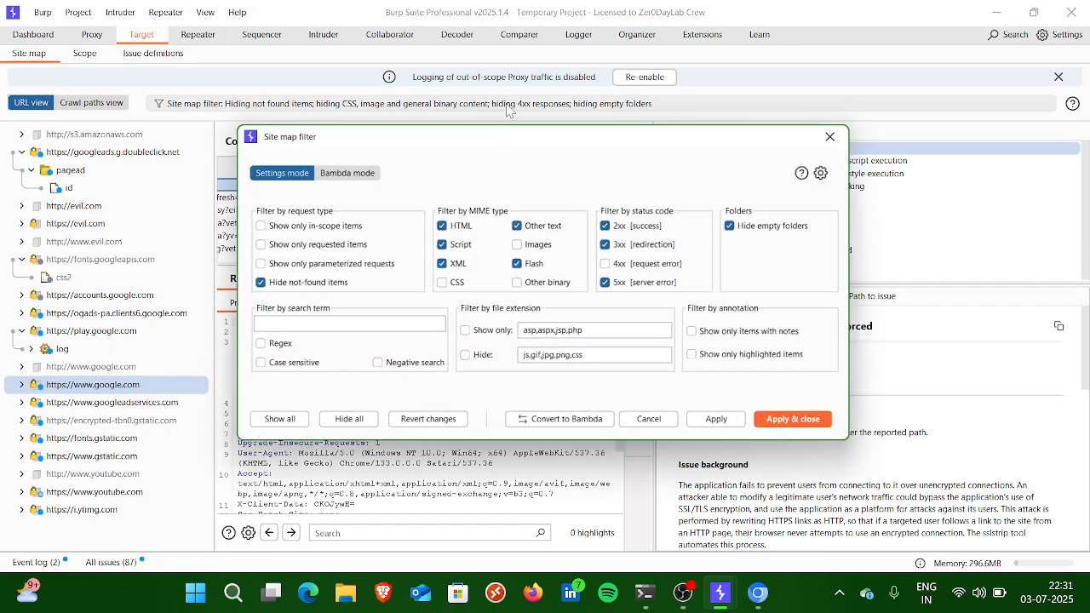
pyautogui.click(300, 225)
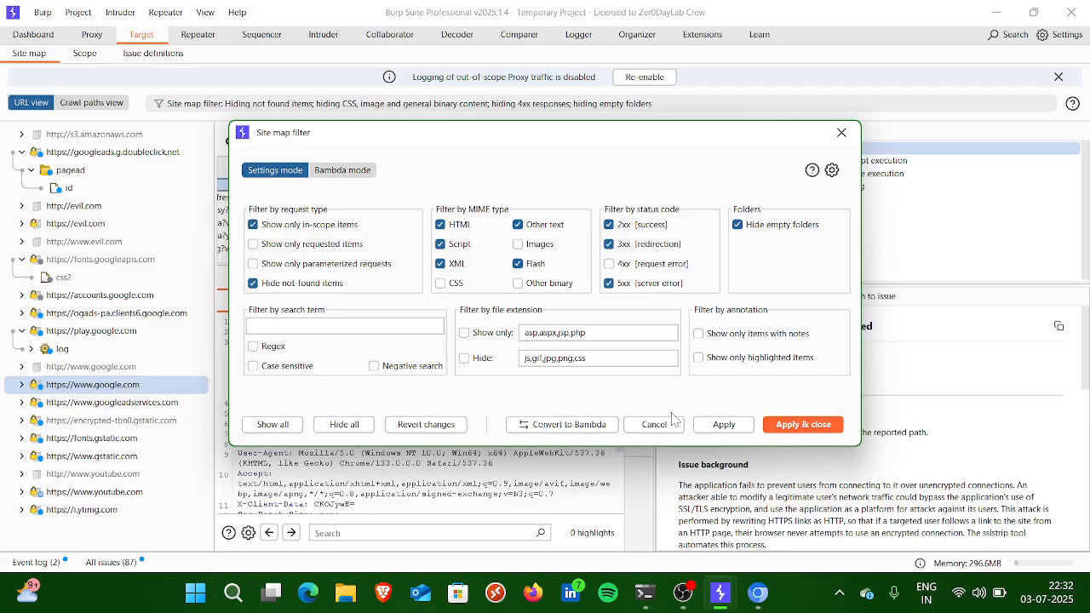
pyautogui.click(783, 425)
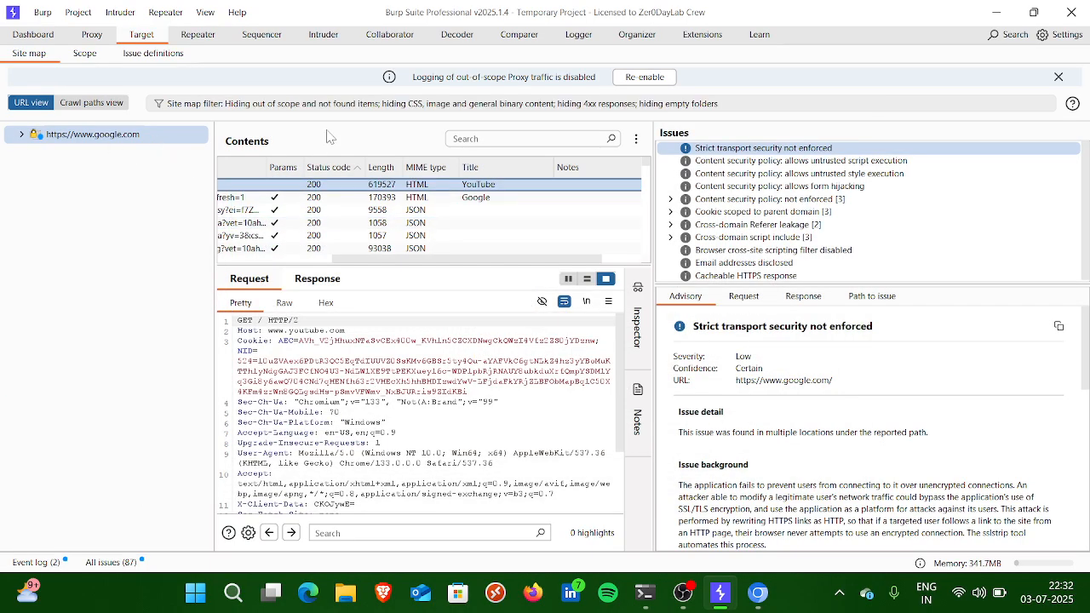
pyautogui.click(324, 104)
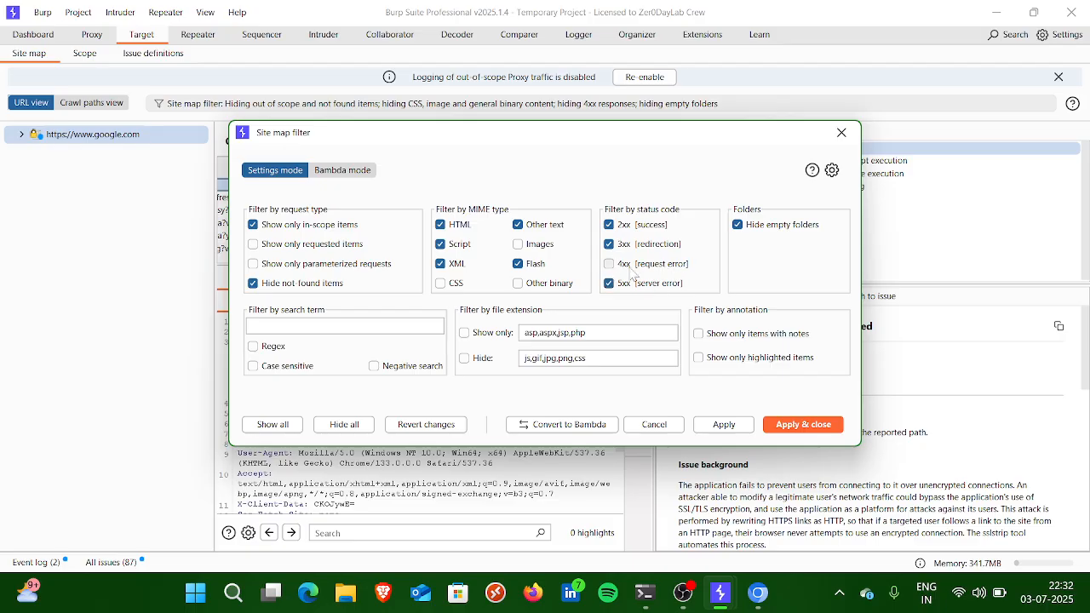
pyautogui.click(841, 133)
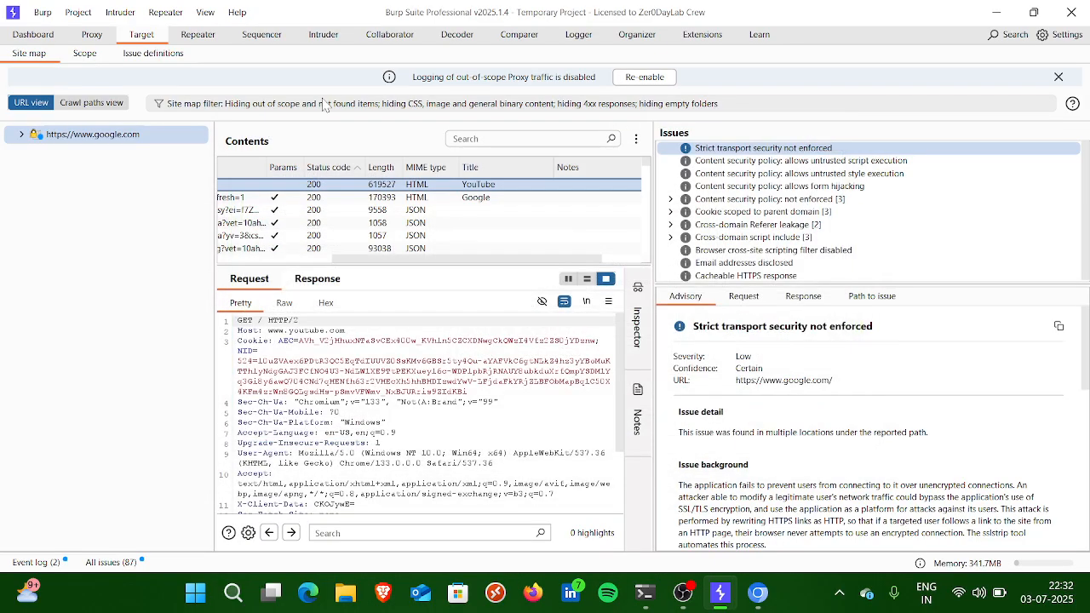
pyautogui.click(92, 54)
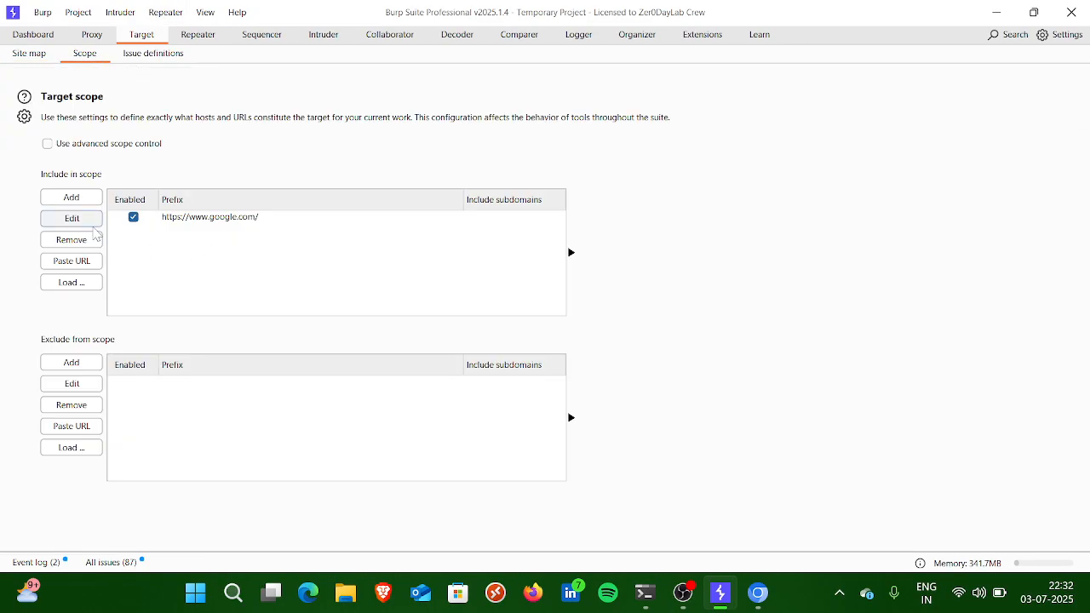
pyautogui.click(172, 220)
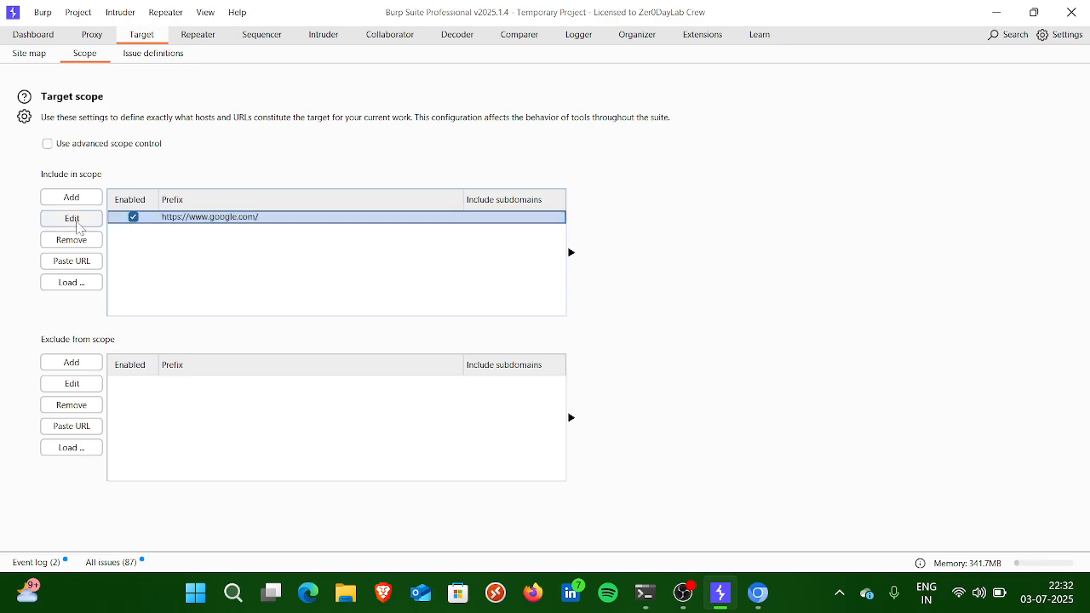
pyautogui.click(75, 242)
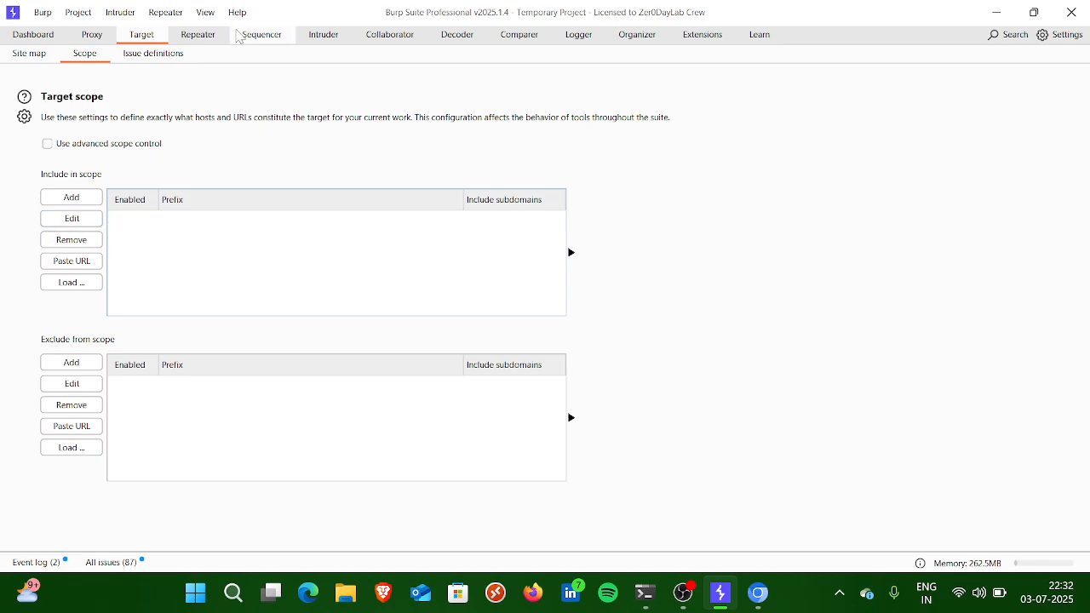
# Step: Browse the scanner's issue definitions, examining the WebSocket URL poisoning and JWT none algorithm entries
pyautogui.click(151, 54)
pyautogui.scroll(-10, 194, 273)
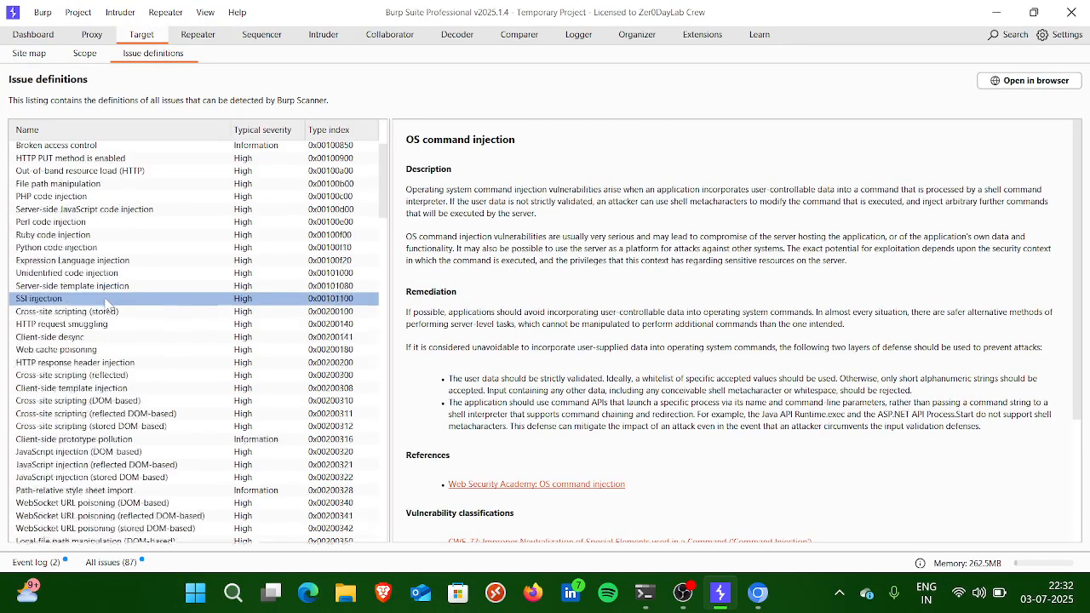
pyautogui.click(128, 276)
pyautogui.scroll(-10, 111, 286)
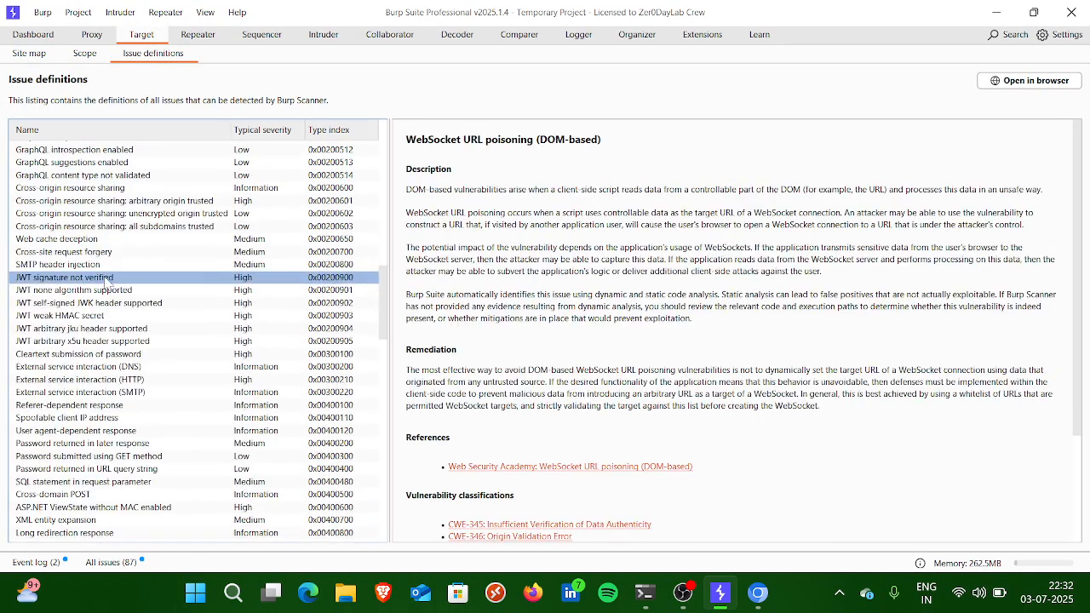
pyautogui.click(85, 292)
pyautogui.scroll(-15, 85, 294)
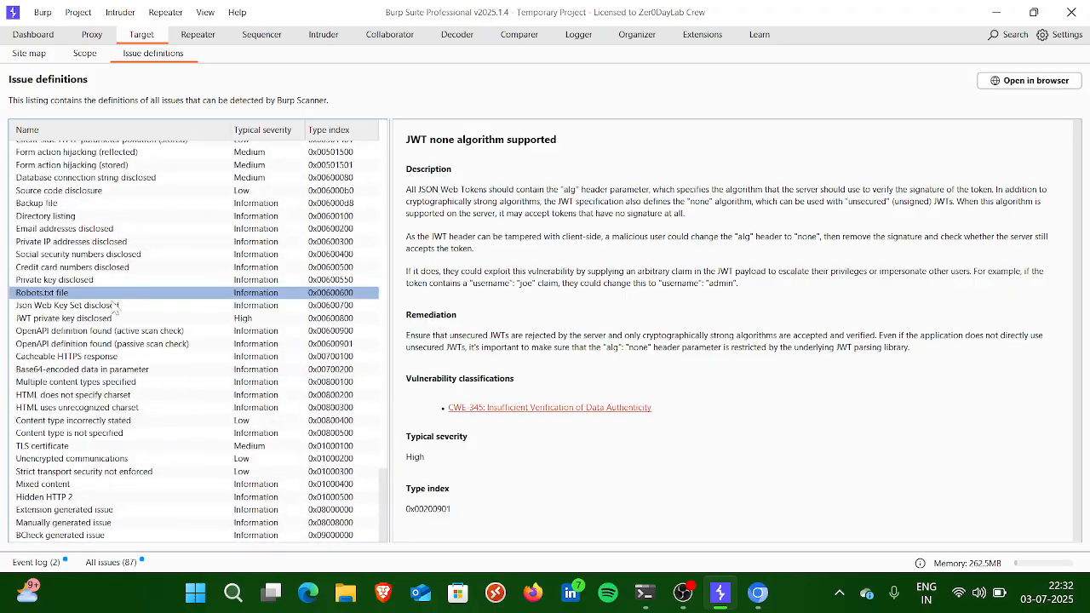
pyautogui.scroll(8, 94, 384)
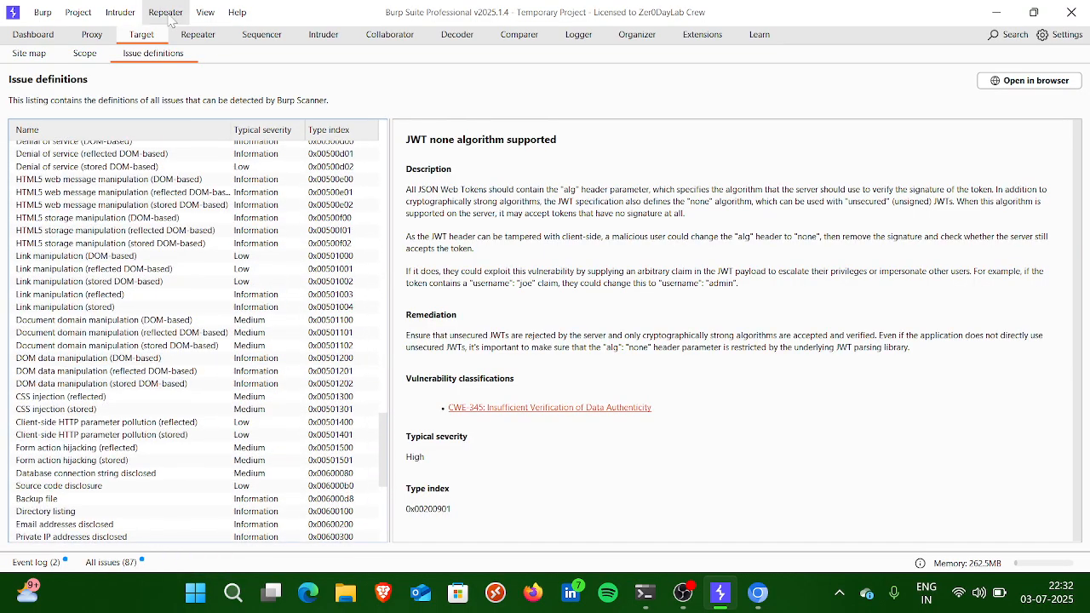
# Step: Compare the empty Repeater workspace with the Proxy's intercept view, enlarging the intercepted message list
pyautogui.click(198, 35)
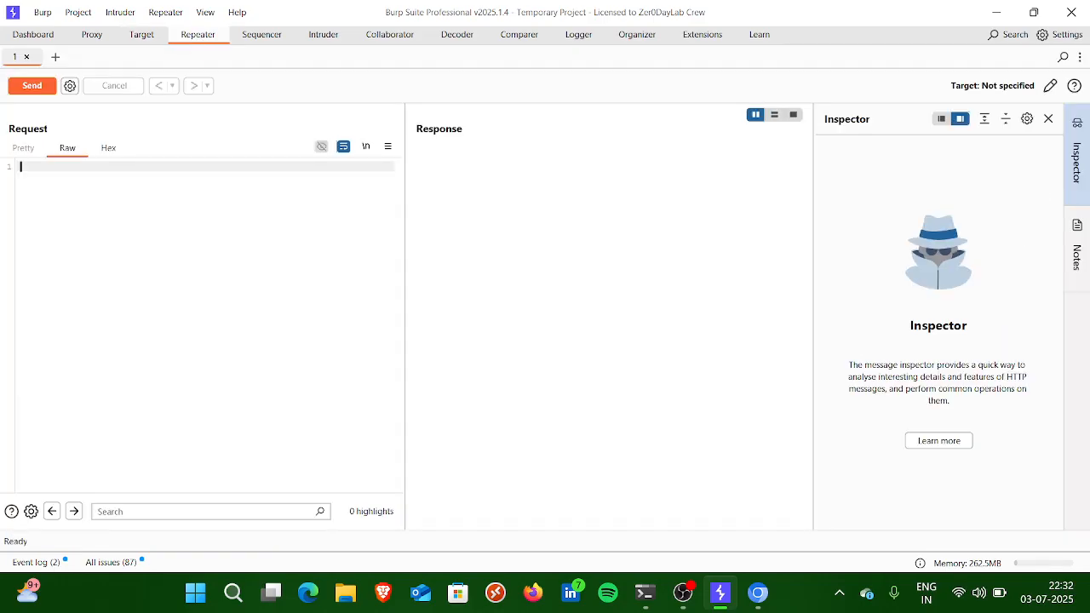
pyautogui.click(104, 35)
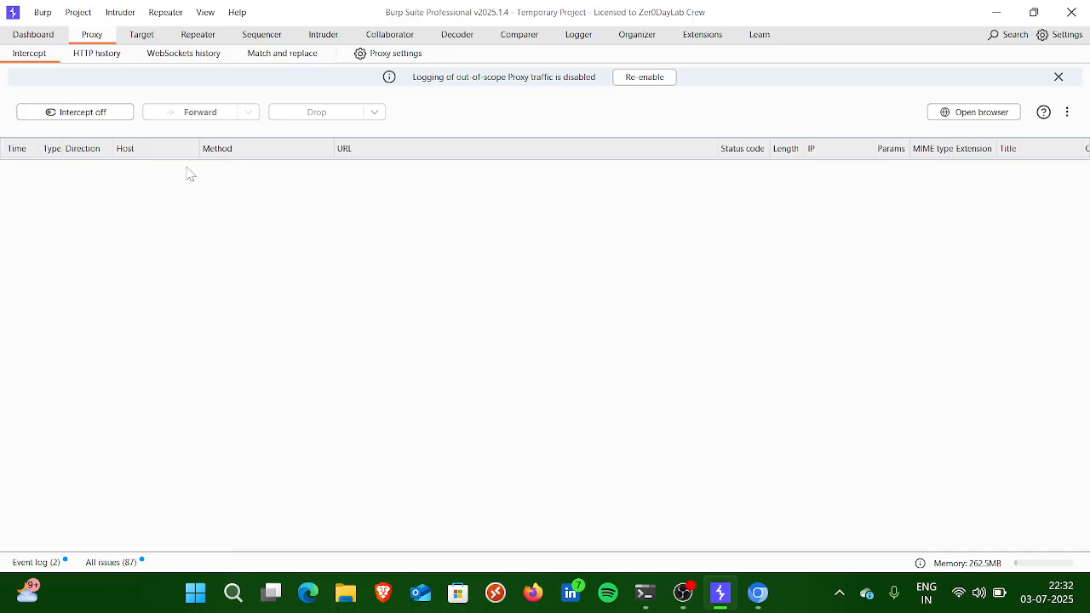
pyautogui.moveTo(186, 159); pyautogui.dragTo(171, 225)
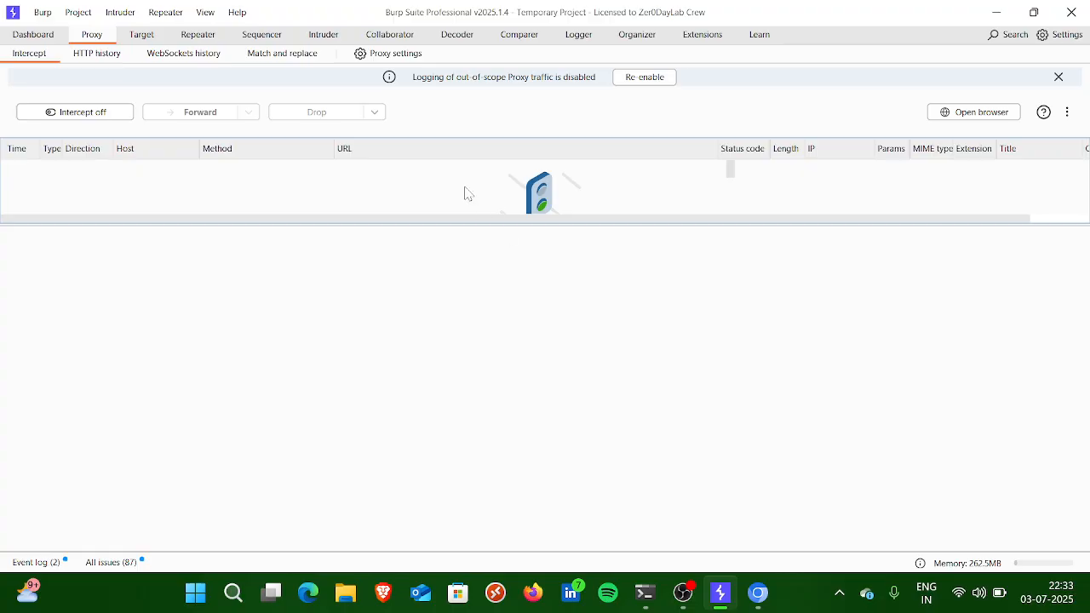
pyautogui.click(196, 43)
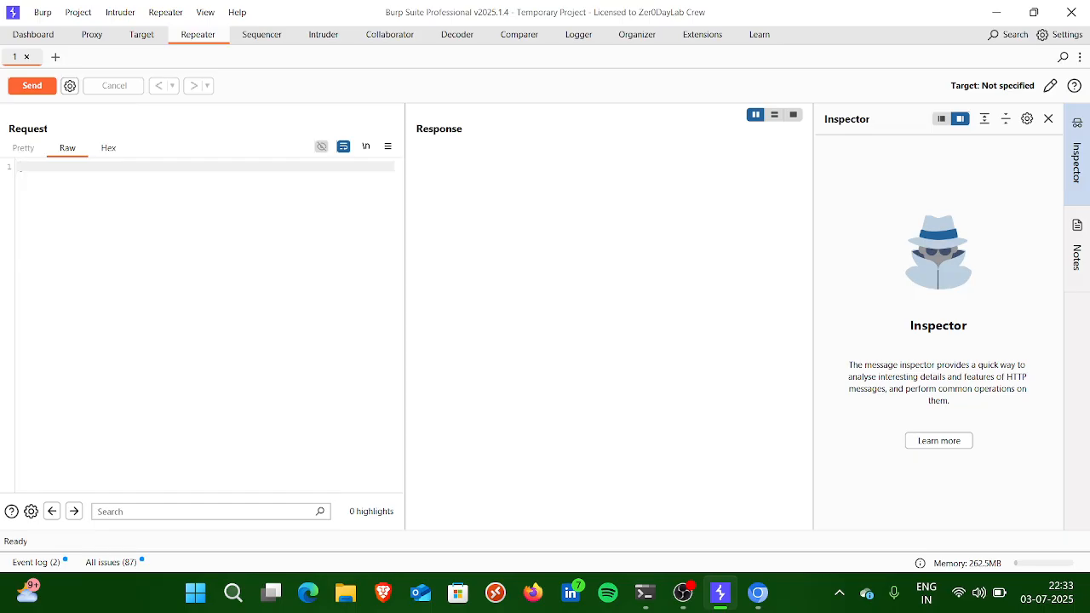
pyautogui.click(92, 36)
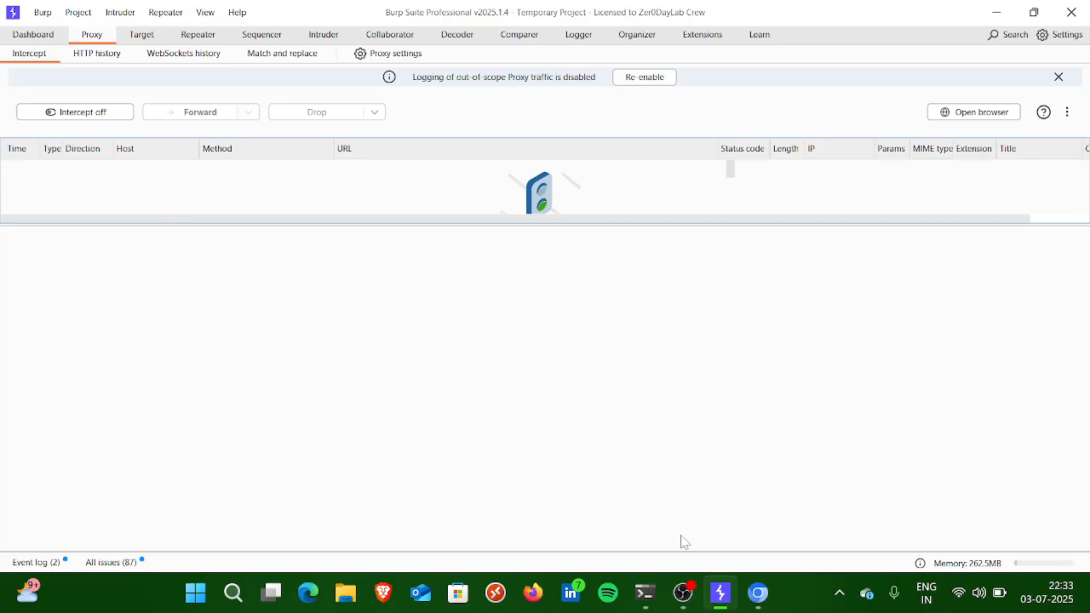
# Step: Switch to Burp's browser and enter "hello" as the search text in the address bar
pyautogui.click(758, 594)
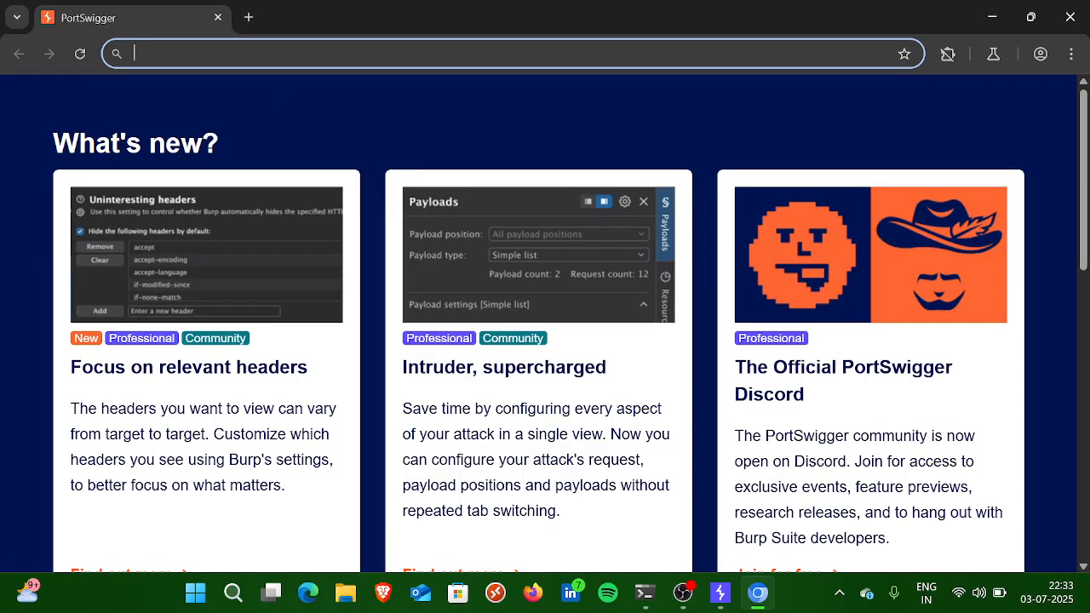
pyautogui.write('you')
pyautogui.press('BackSpace')
pyautogui.press('BackSpace')
pyautogui.press('BackSpace')
pyautogui.press('Escape')
pyautogui.write('hello')
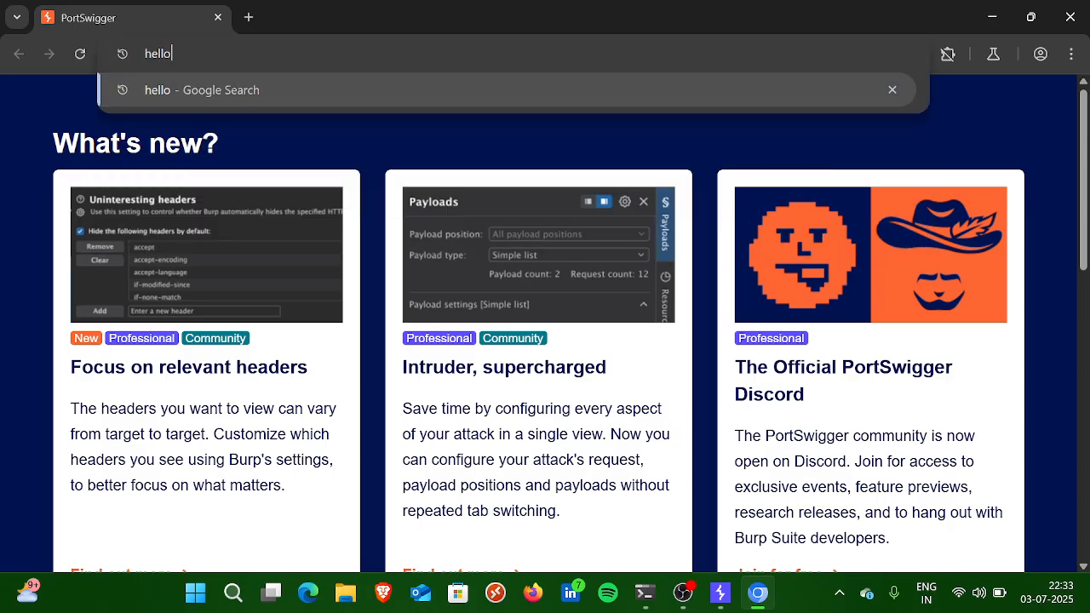
# Step: Turn on Proxy interception, submit the "hello" search in the browser, and check the intercept view for captured traffic
pyautogui.hotkey('alt', 'Tab')
pyautogui.click(75, 110)
pyautogui.hotkey('alt', 'Tab')
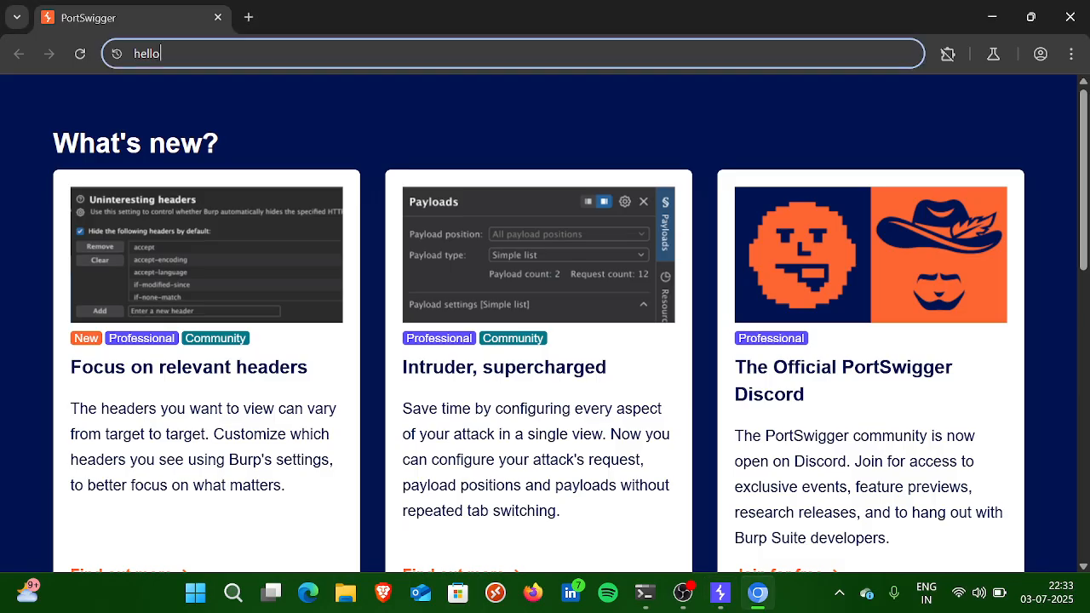
pyautogui.press('Return')
pyautogui.hotkey('alt', 'Tab')
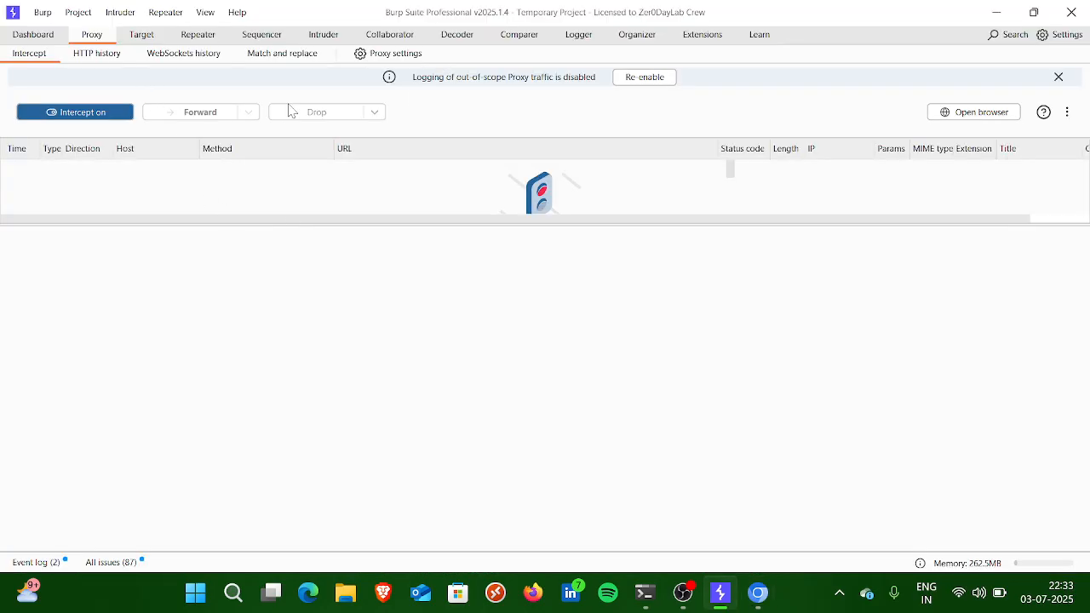
pyautogui.hotkey('alt', 'Tab')
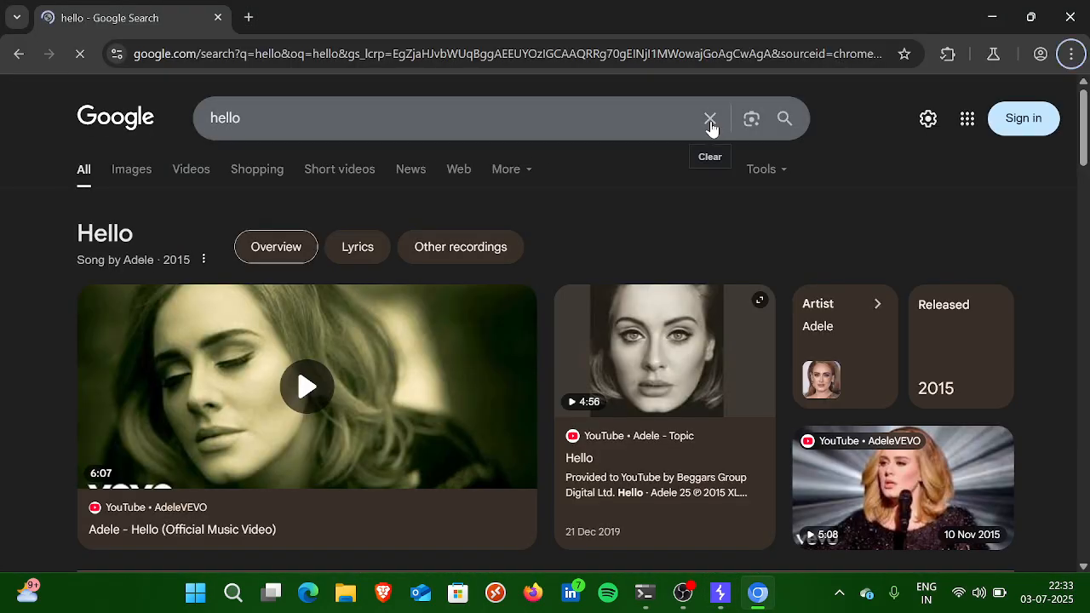
pyautogui.hotkey('alt', 'Tab')
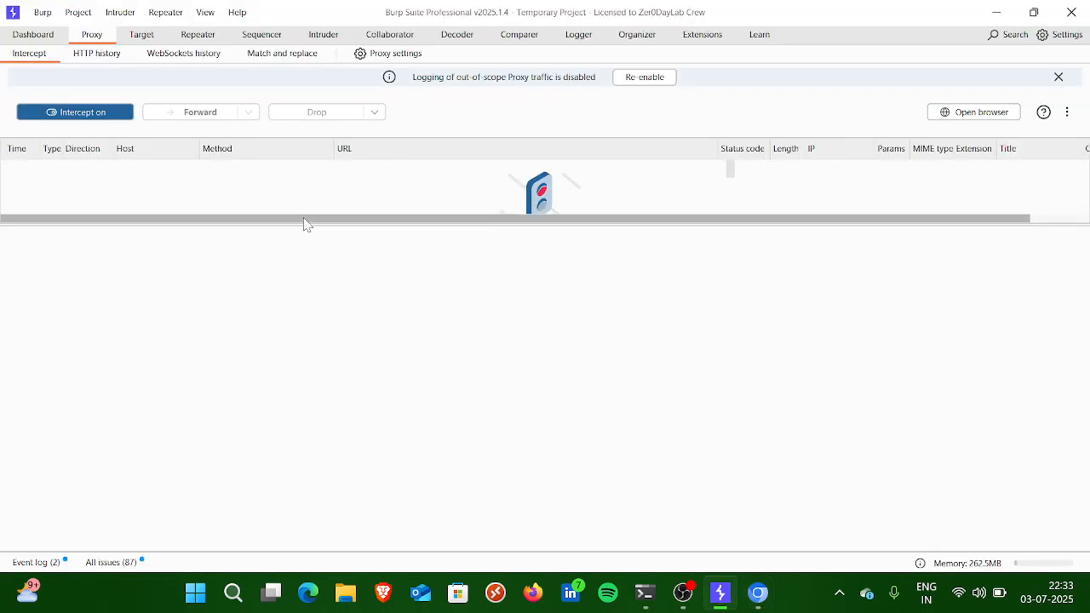
# Step: Re-enable logging of out-of-scope Proxy traffic and use the Google search box to generate a request to intercept
pyautogui.click(652, 79)
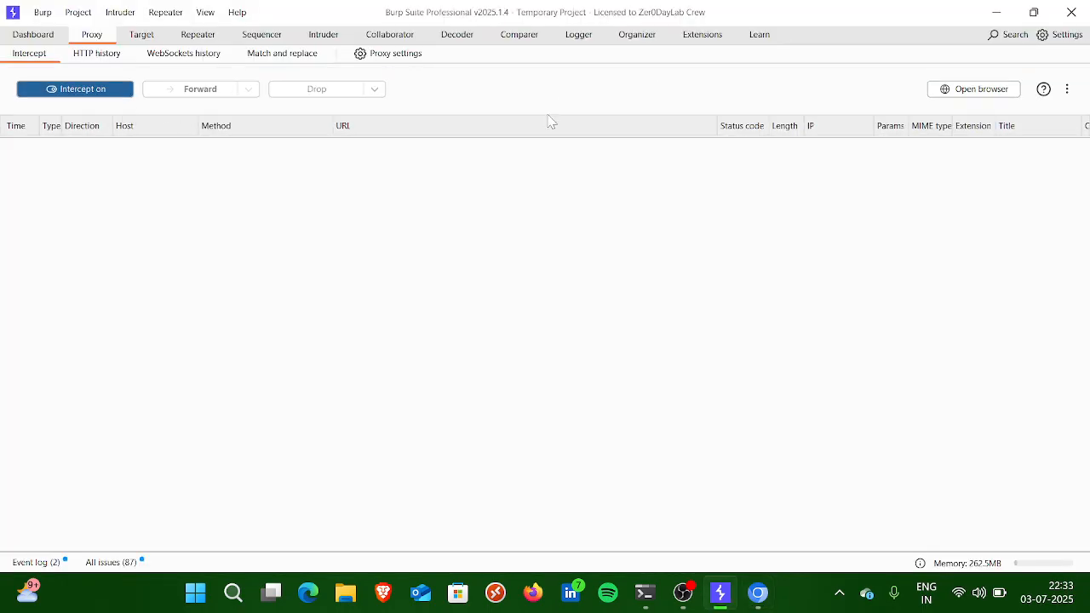
pyautogui.hotkey('alt', 'Tab')
pyautogui.click(299, 119)
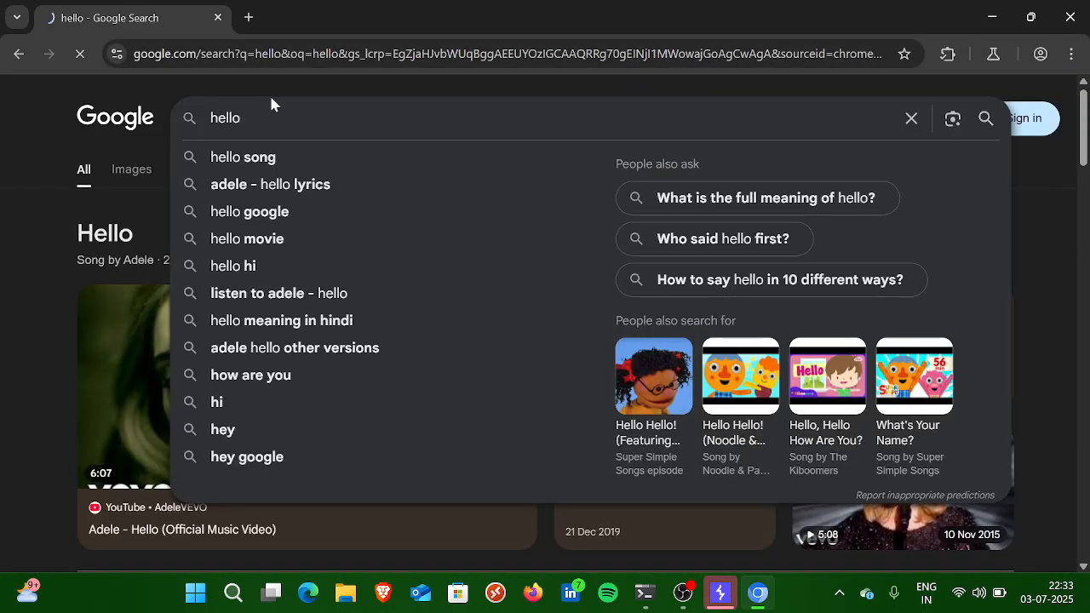
pyautogui.hotkey('alt', 'Tab')
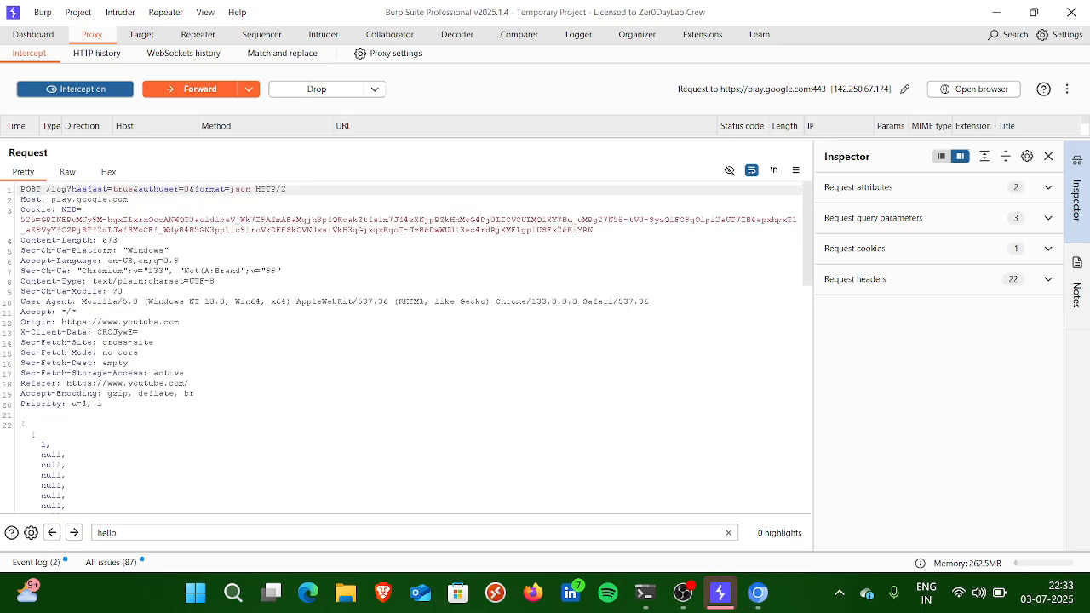
# Step: Forward the intercepted play.google.com requests and turn Proxy interception off
pyautogui.click(145, 36)
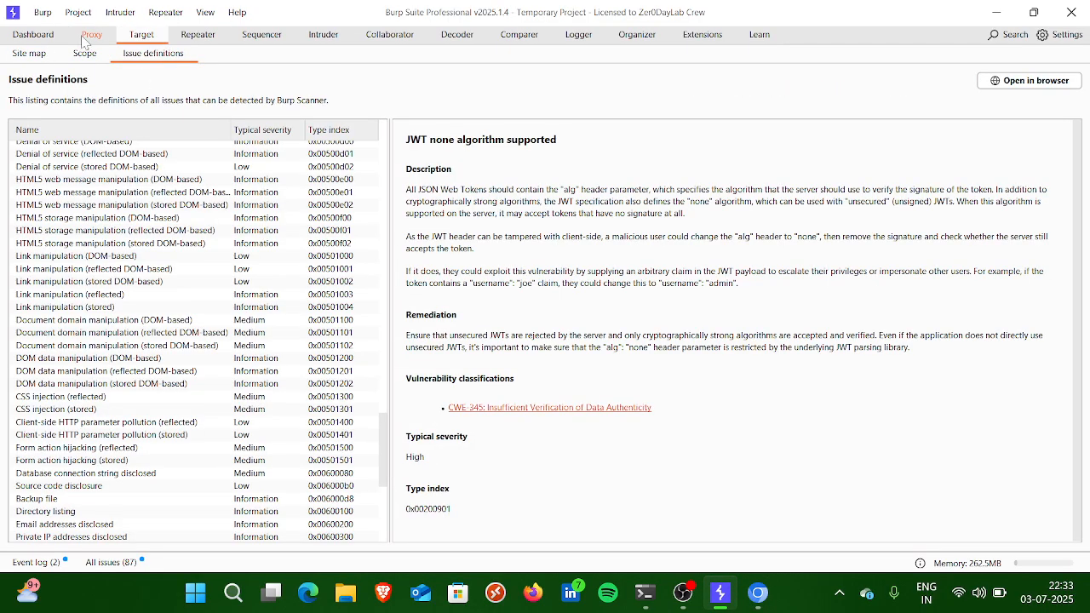
pyautogui.click(115, 40)
pyautogui.click(180, 88)
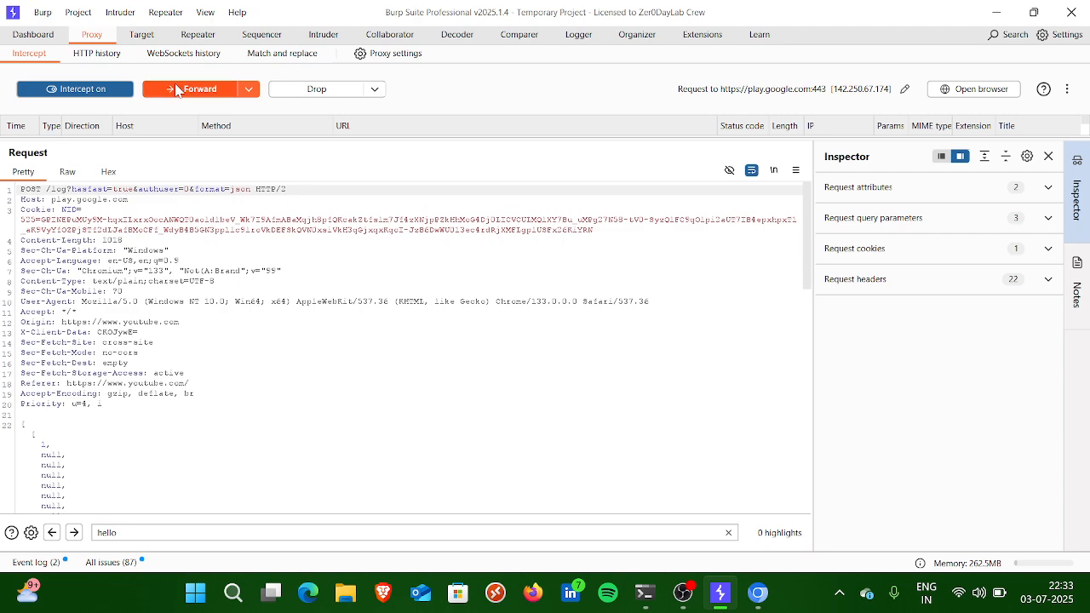
pyautogui.click(179, 89)
pyautogui.click(180, 89)
pyautogui.click(99, 87)
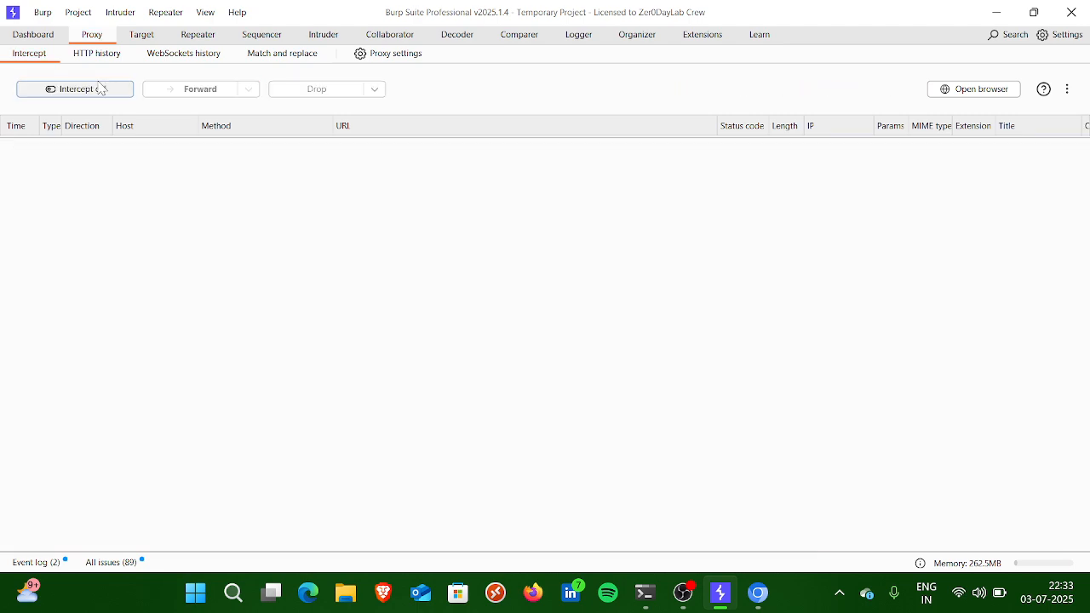
# Step: Enter "hello" in the browser's address bar again, turn Proxy interception on, and submit the search
pyautogui.hotkey('alt', 'Tab')
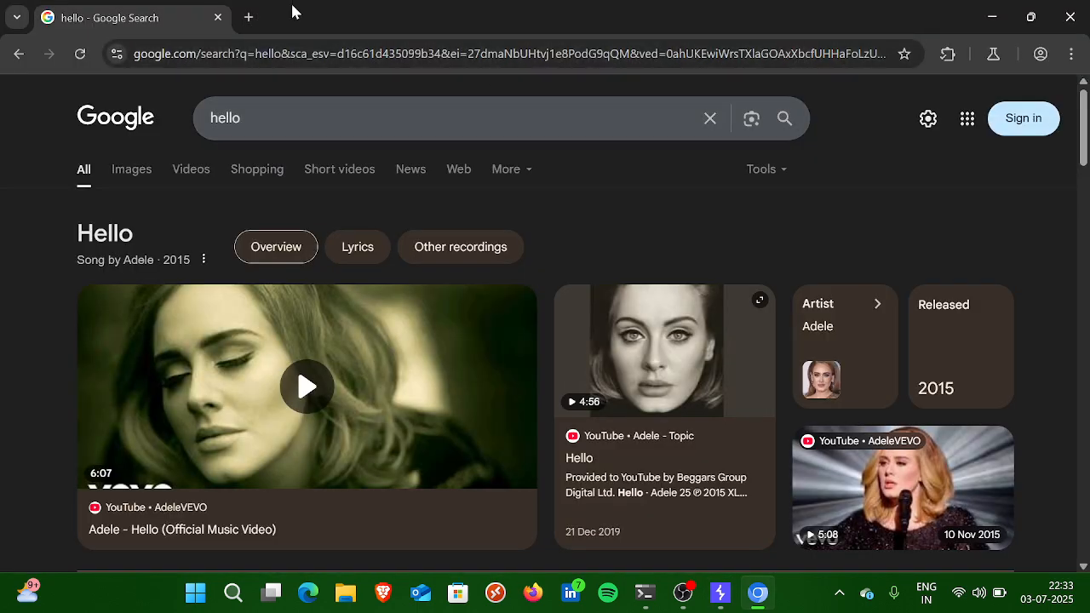
pyautogui.click(270, 54)
pyautogui.write('hello')
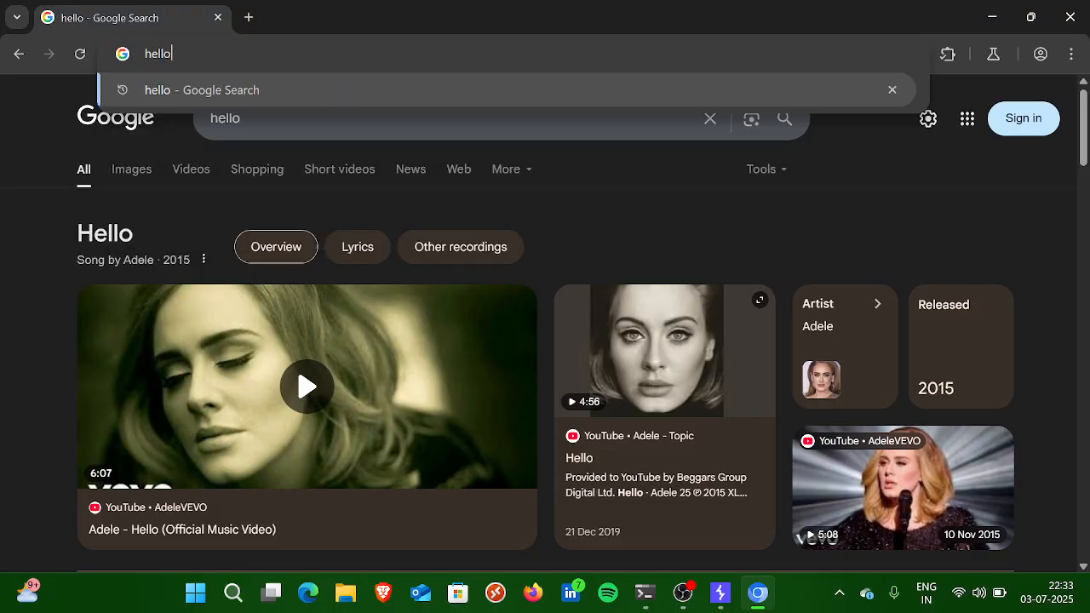
pyautogui.hotkey('alt', 'Tab')
pyautogui.click(119, 88)
pyautogui.hotkey('alt', 'Tab')
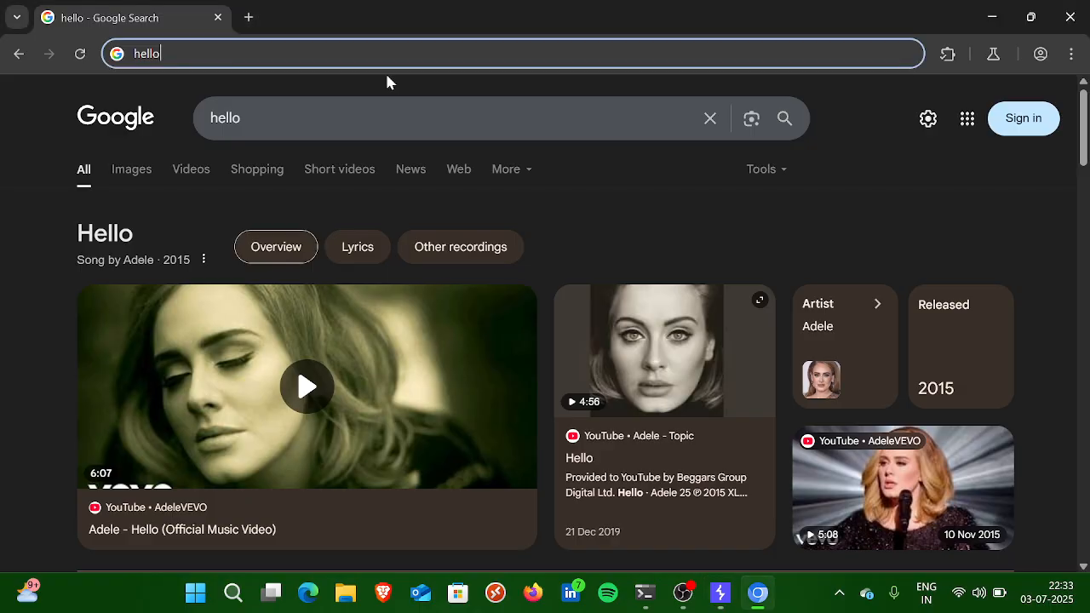
pyautogui.press('Return')
pyautogui.hotkey('alt', 'Tab')
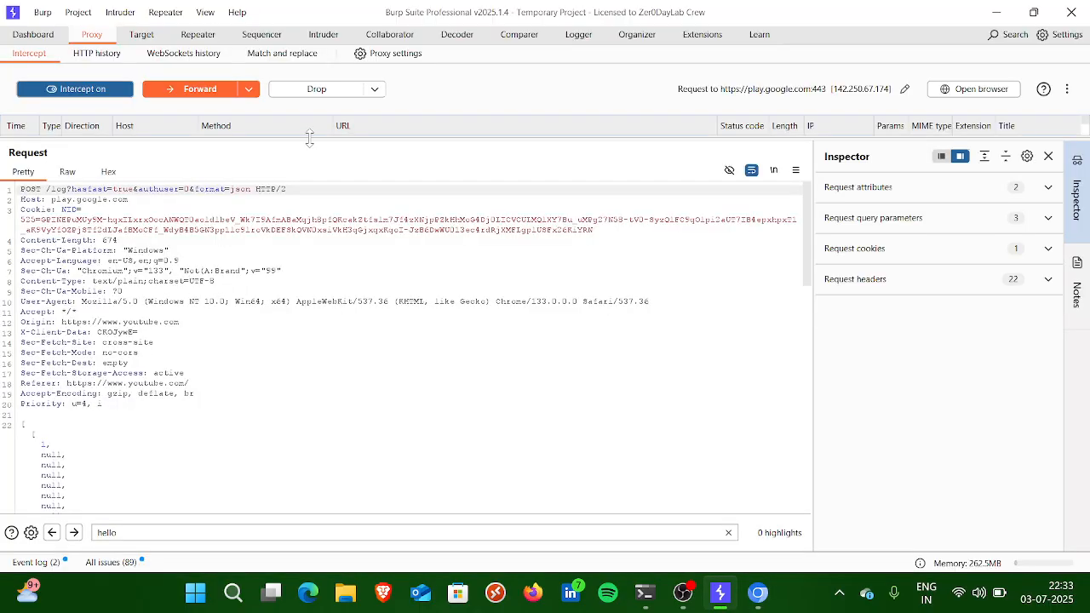
# Step: Enlarge the intercepted message list and forward all the held play.google.com messages
pyautogui.moveTo(310, 137); pyautogui.dragTo(294, 227)
pyautogui.scroll(-4, 34, 383)
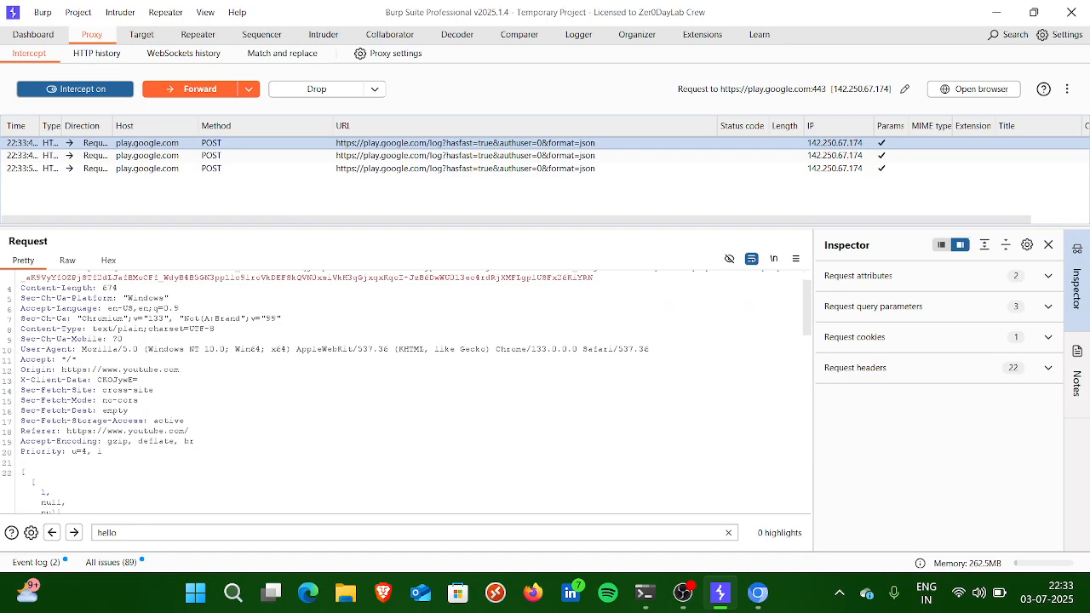
pyautogui.hotkey('ctrl', 'f')
pyautogui.hotkey('ctrl', 'f')
pyautogui.hotkey('ctrl', 'f')
pyautogui.hotkey('ctrl', 'f')
pyautogui.hotkey('ctrl', 'f')
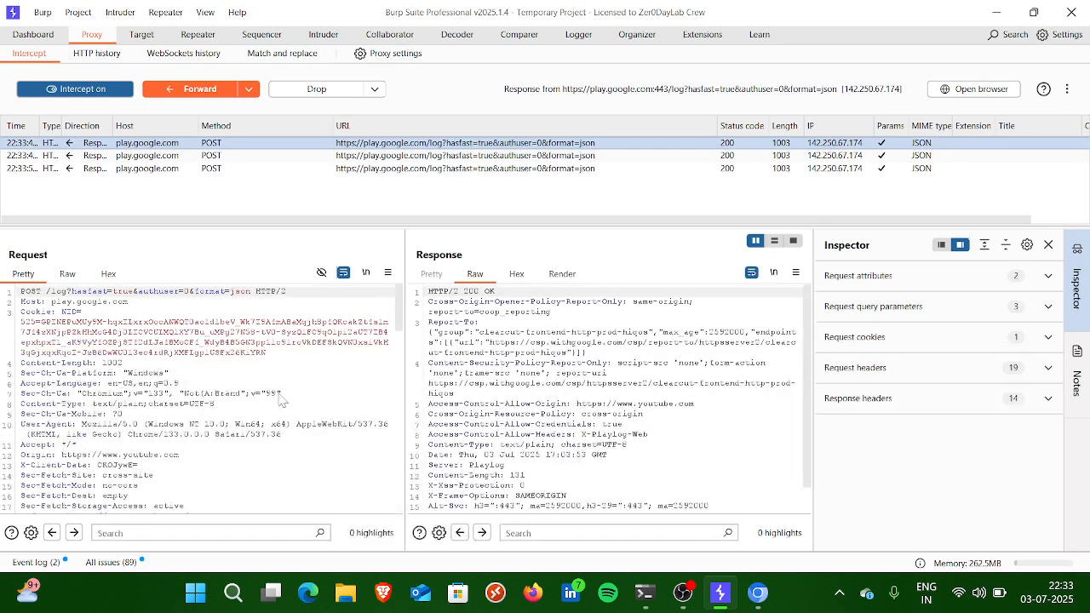
pyautogui.hotkey('ctrl', 'f')
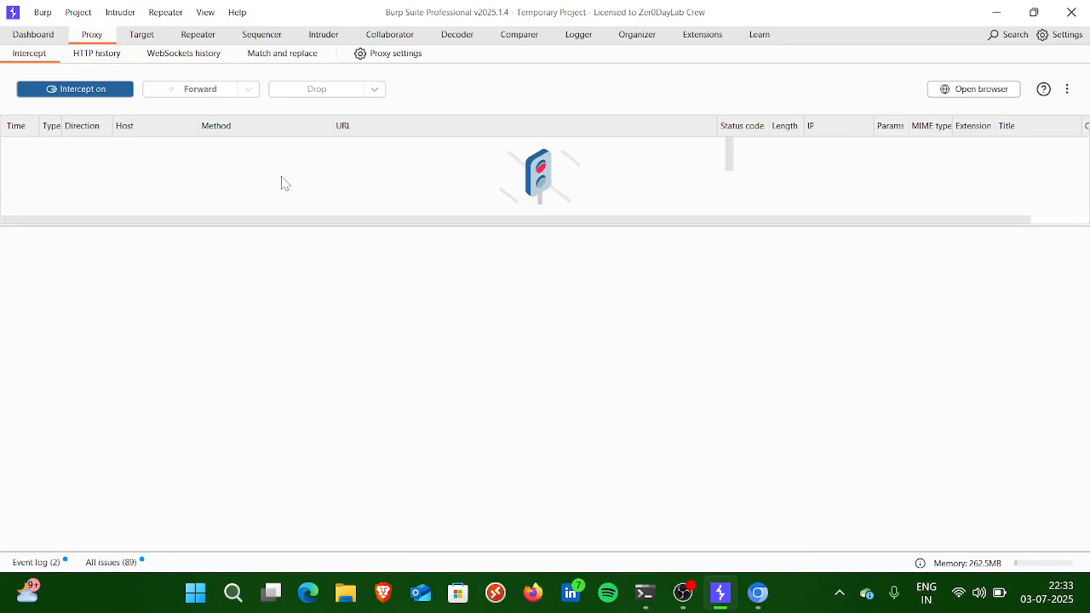
# Step: Resubmit the "hello" search in the browser, browse its results, and return to the Proxy's intercepted requests
pyautogui.hotkey('alt', 'Tab')
pyautogui.click(321, 119)
pyautogui.press('Return')
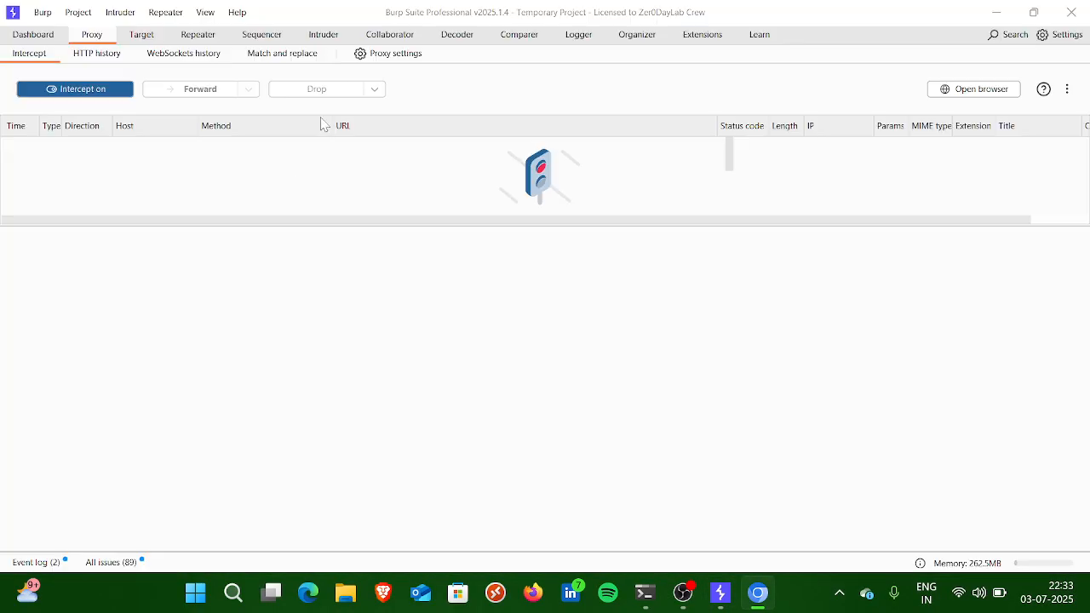
pyautogui.hotkey('alt', 'Tab')
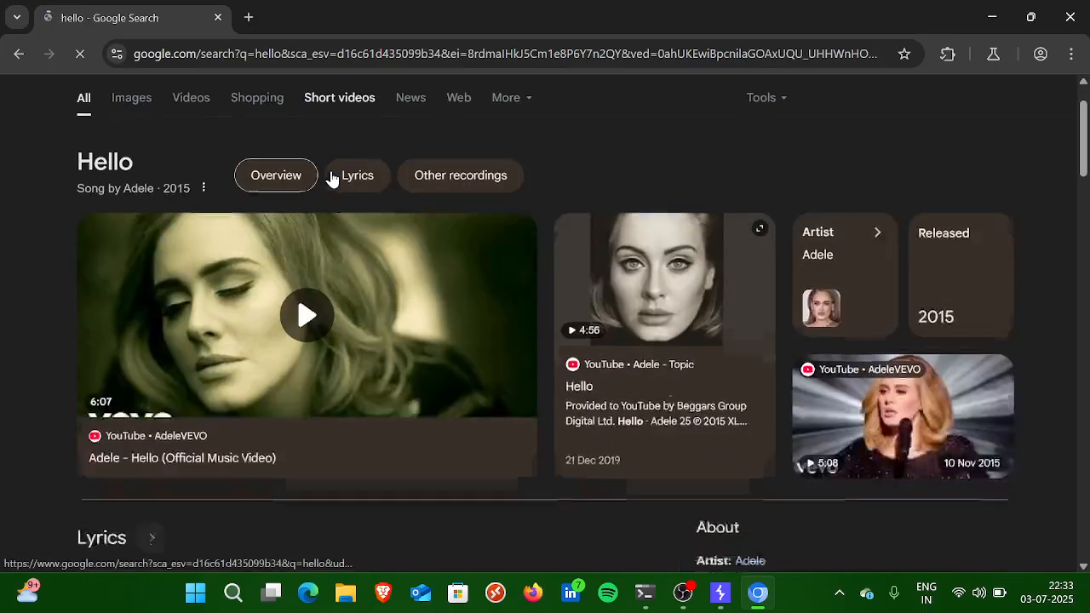
pyautogui.hotkey('alt', 'Tab')
pyautogui.hotkey('alt', 'Tab')
pyautogui.scroll(-10, 297, 216)
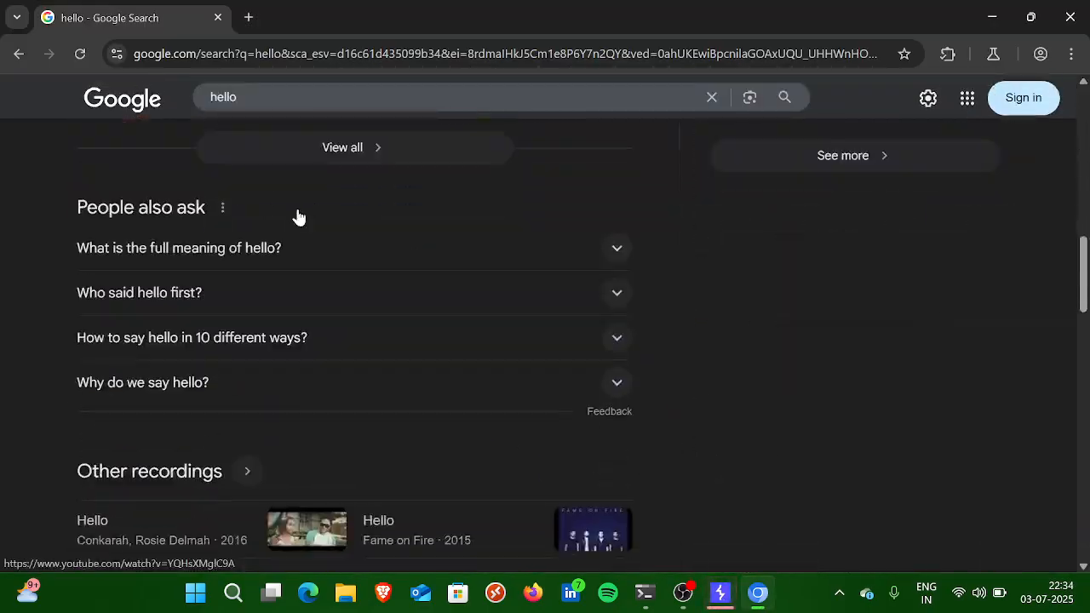
pyautogui.hotkey('alt', 'Tab')
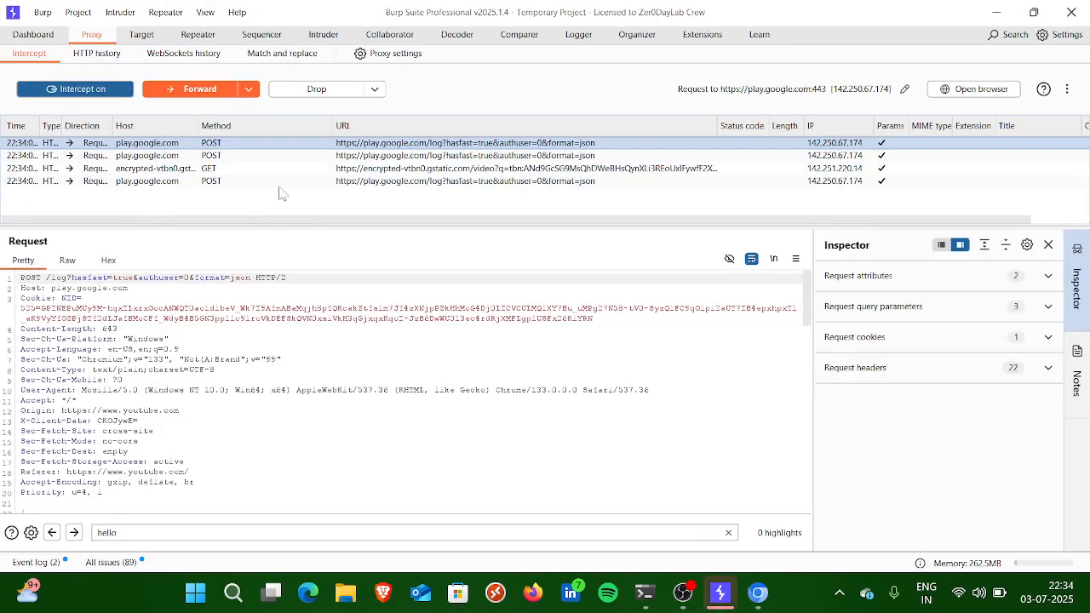
# Step: Send the intercepted play.google.com POST request to Repeater and issue it from there
pyautogui.rightClick(264, 412)
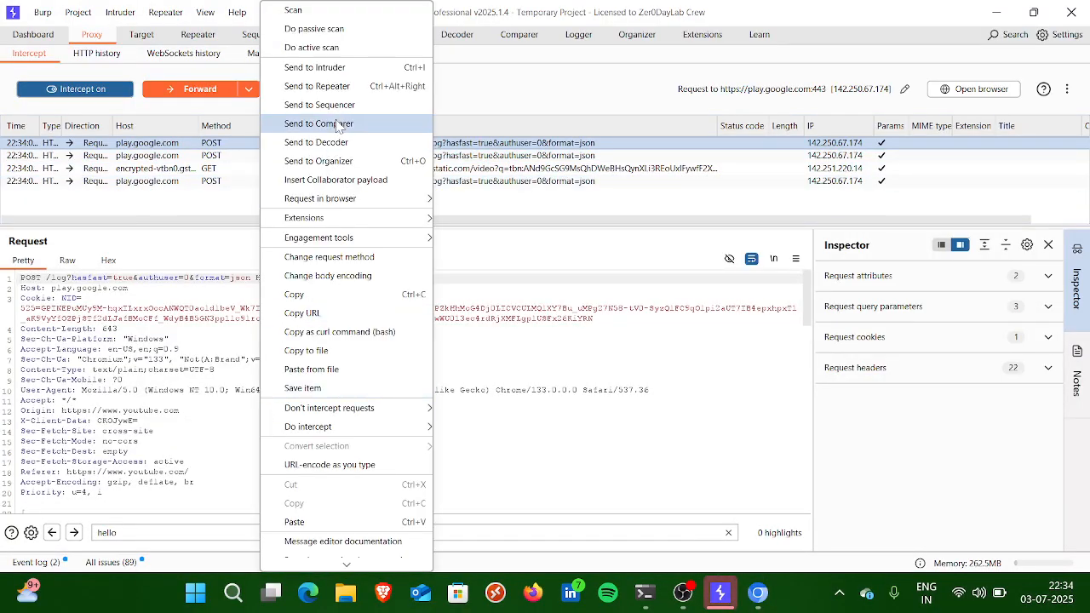
pyautogui.click(323, 86)
pyautogui.rightClick(253, 274)
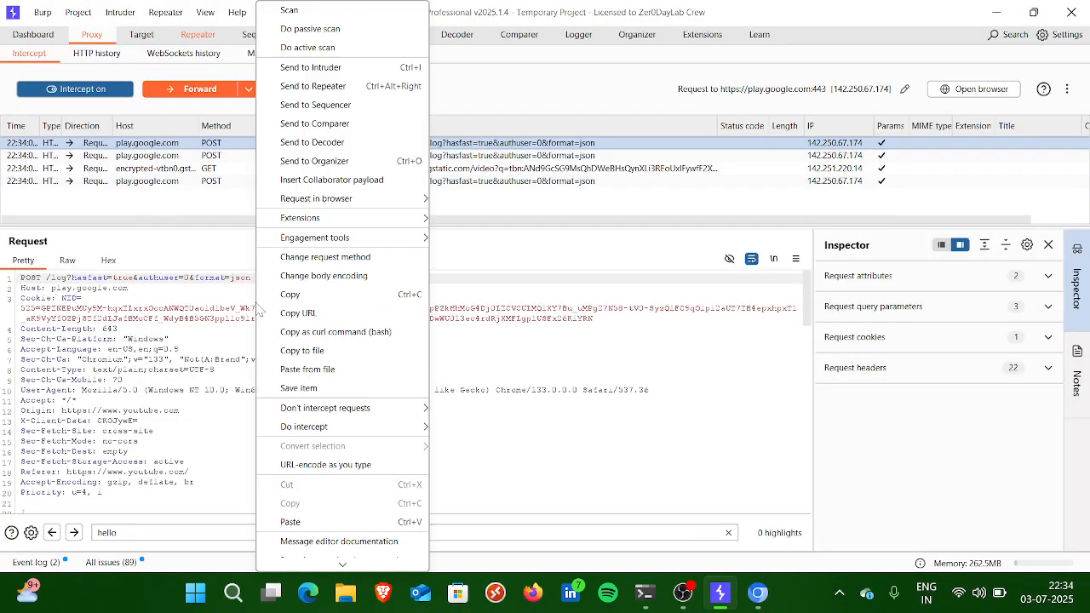
pyautogui.click(204, 34)
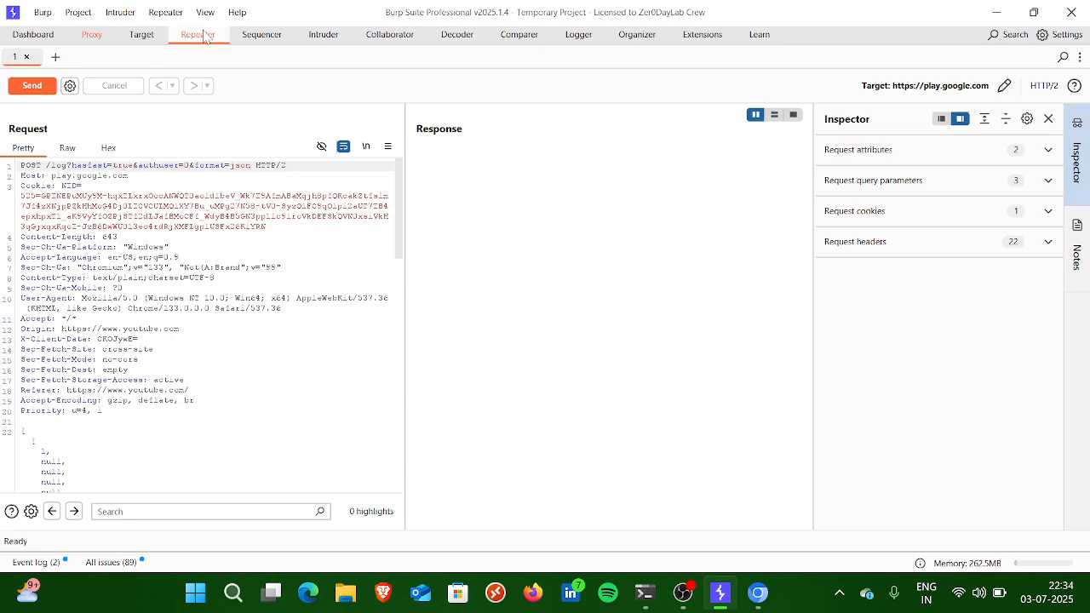
pyautogui.click(32, 87)
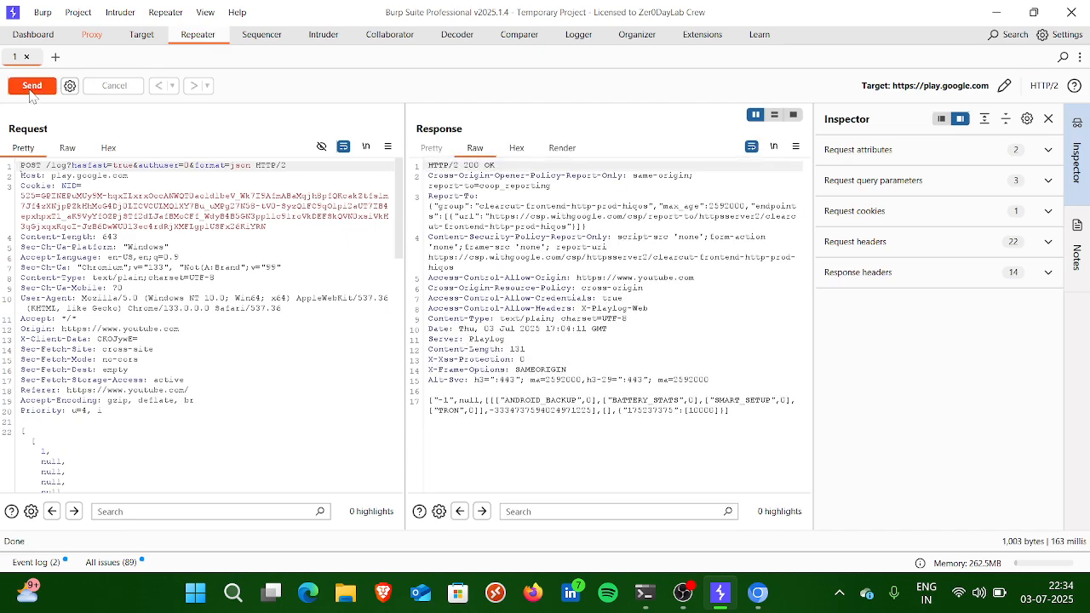
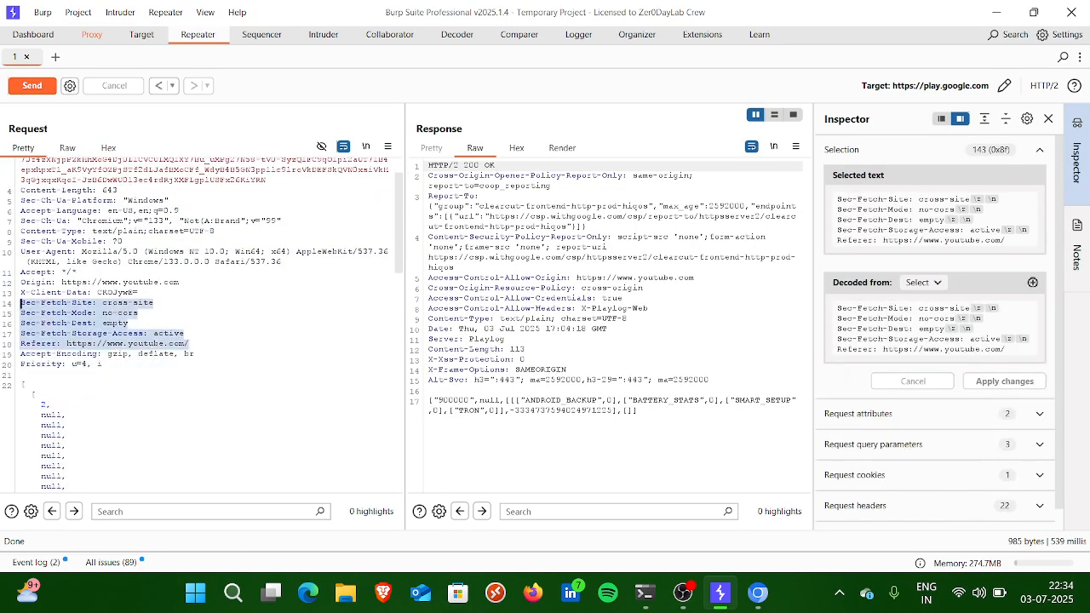
# Step: Turn Proxy interception off and look over the Repeater, Sequencer and Intruder tools
pyautogui.click(92, 35)
pyautogui.click(62, 90)
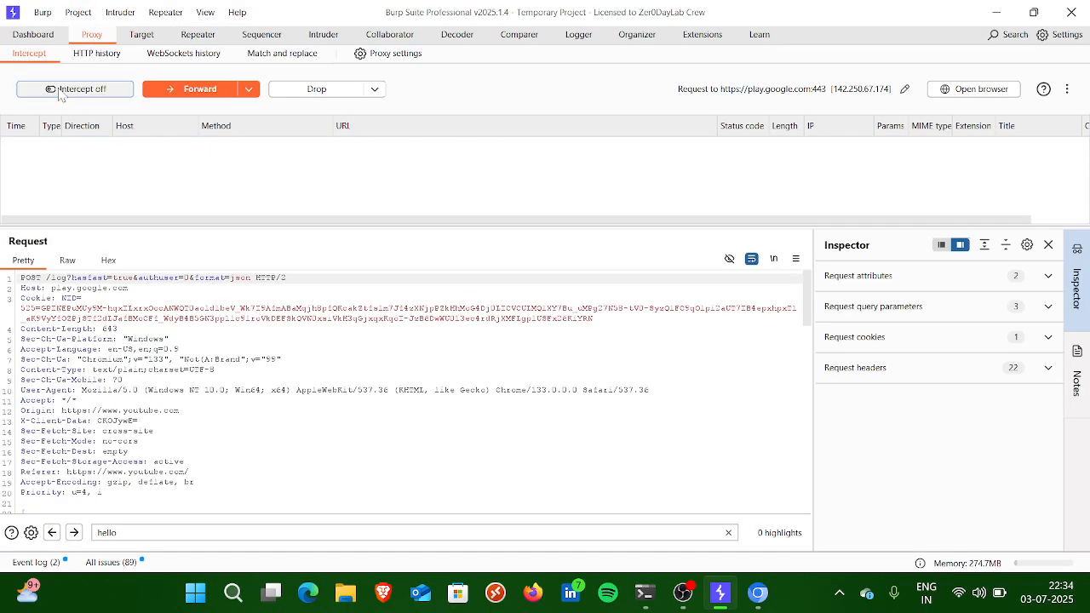
pyautogui.click(198, 35)
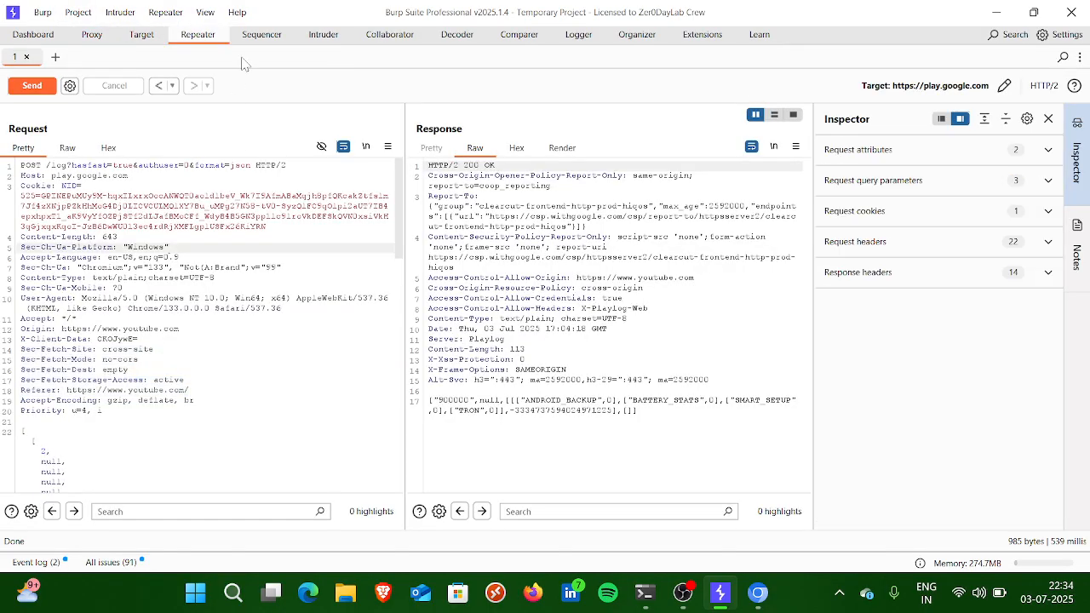
pyautogui.click(261, 34)
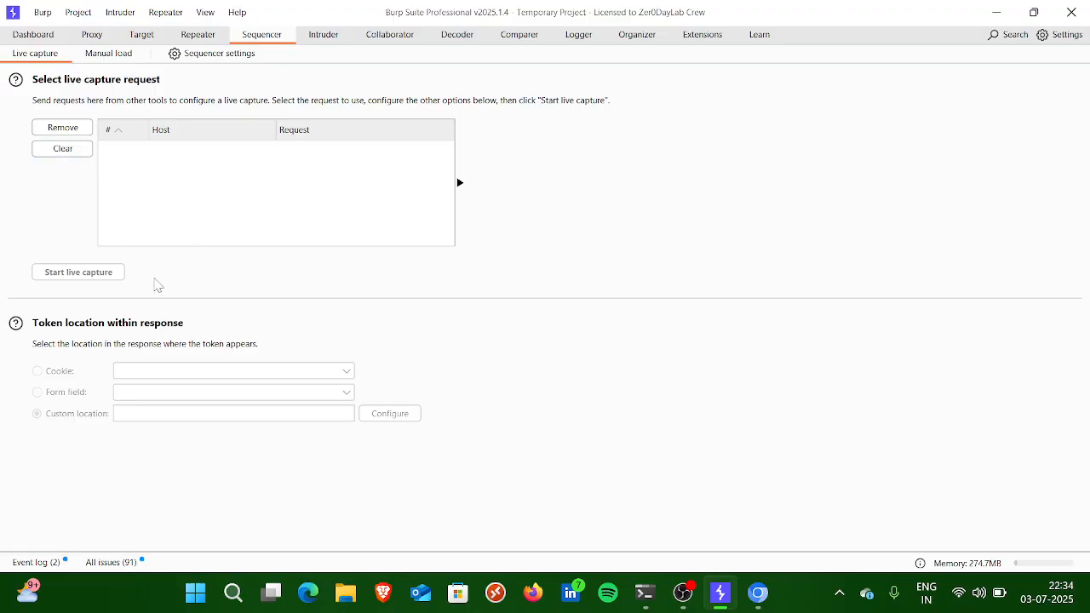
pyautogui.click(325, 34)
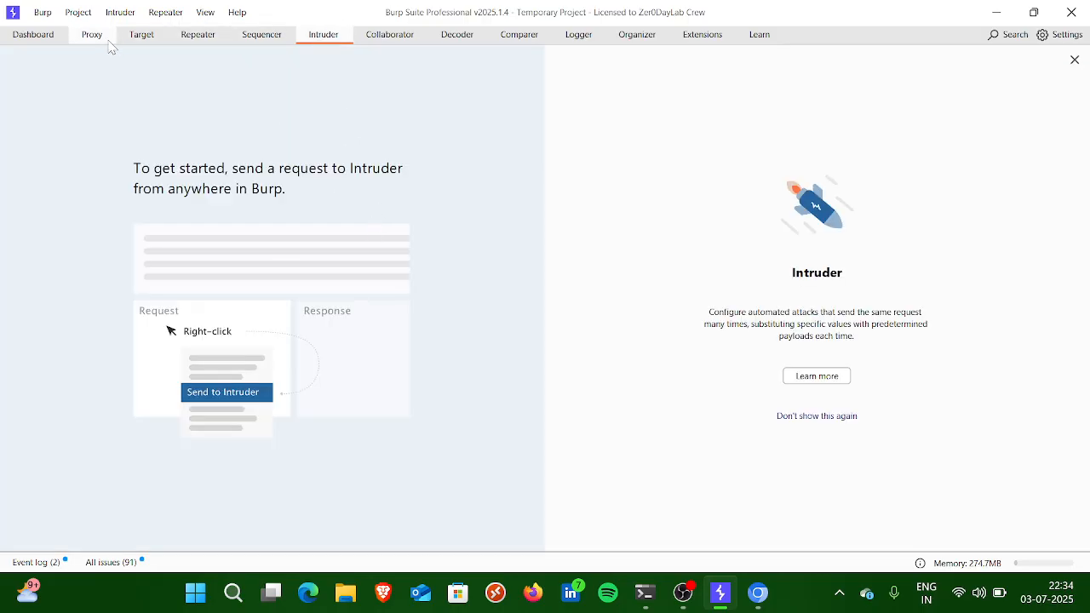
# Step: Switch to the browser, skim the remaining "hello" search results, and load evil.com
pyautogui.hotkey('alt', 'Tab')
pyautogui.click(452, 273)
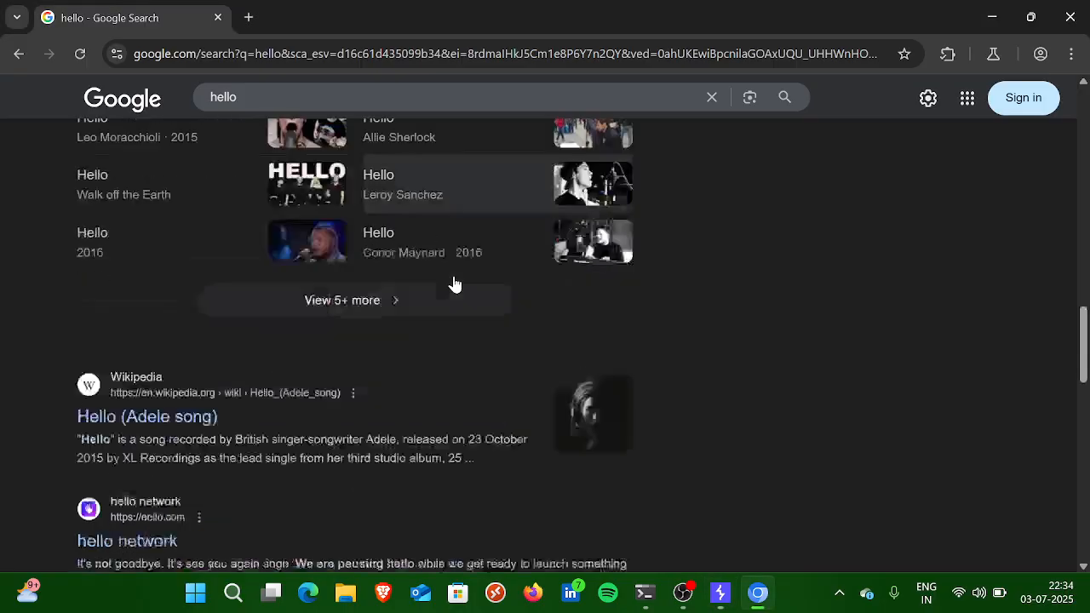
pyautogui.scroll(-5, 451, 285)
pyautogui.scroll(1, 287, 295)
pyautogui.scroll(-7, 294, 256)
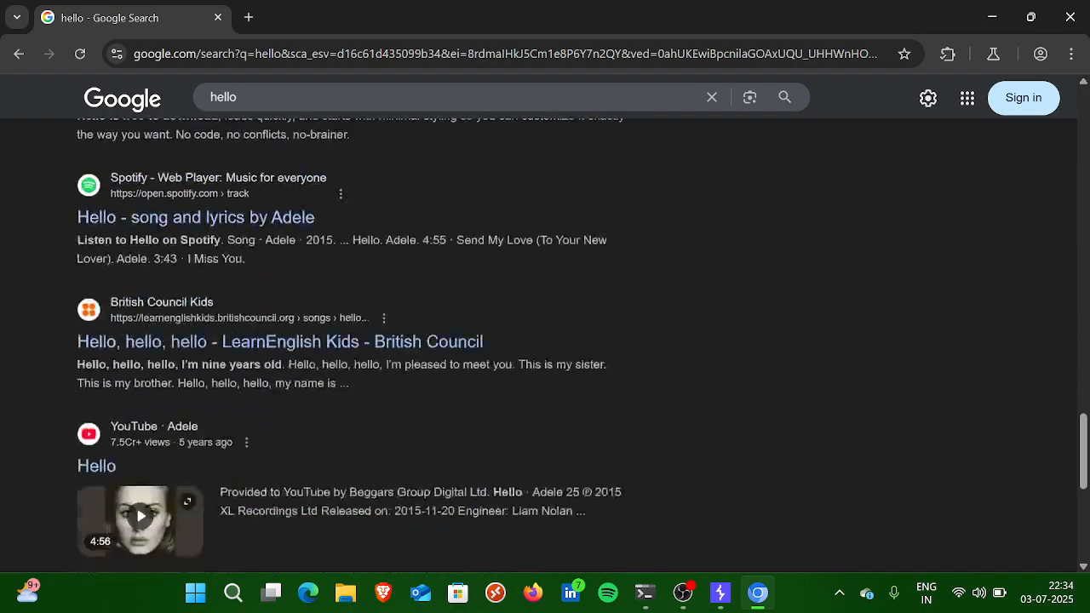
pyautogui.scroll(-1, 300, 224)
pyautogui.click(334, 54)
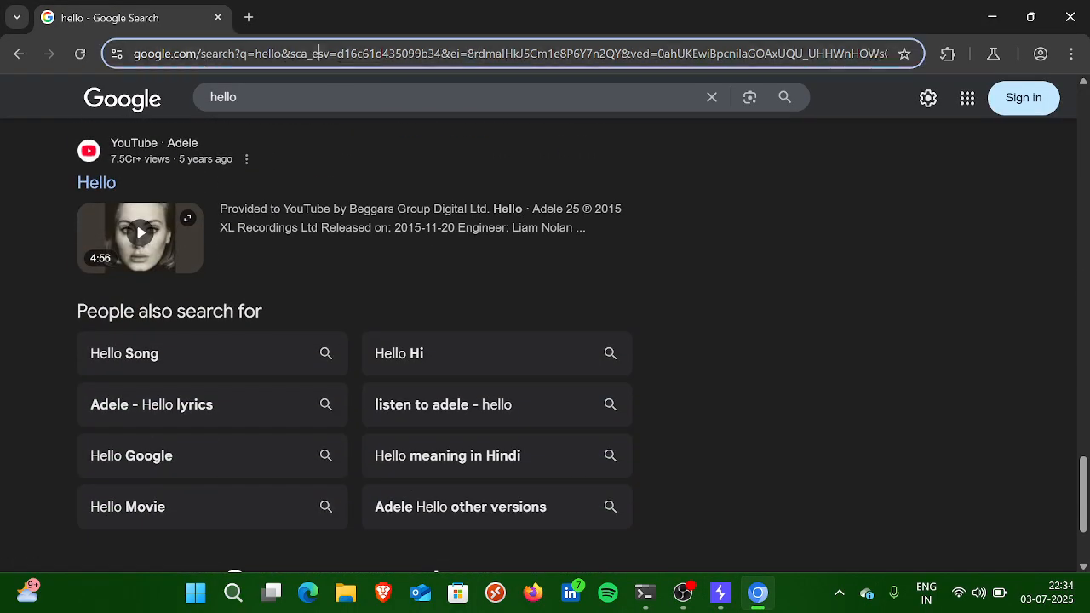
pyautogui.write('evil.')
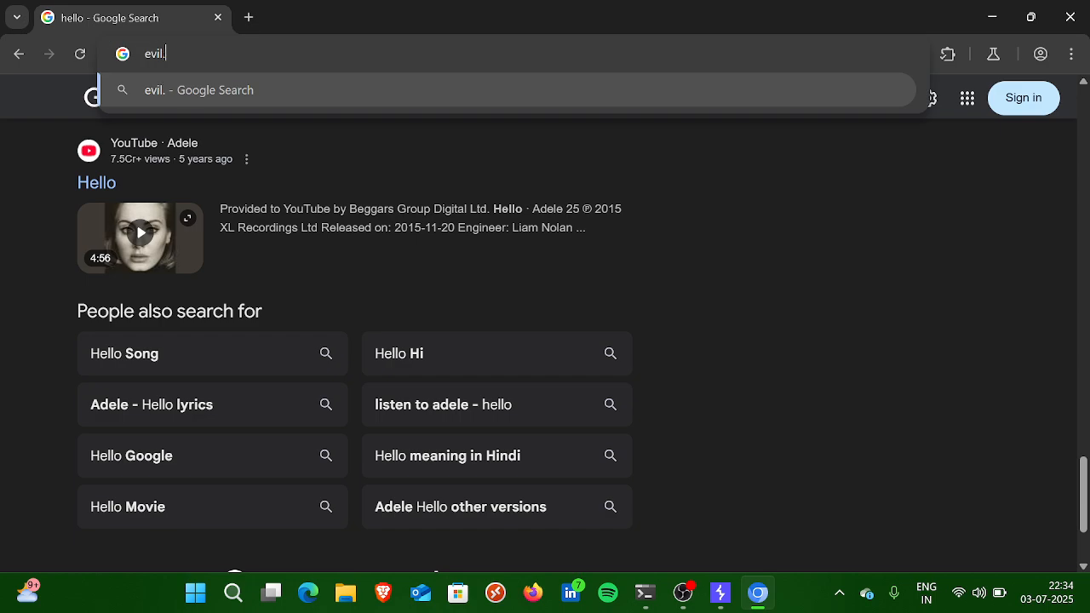
pyautogui.write('com')
pyautogui.press('Return')
# Step: Turn Burp's Proxy interception on while evil.com is loading, check the page in the browser, and return to the intercepted requests
pyautogui.hotkey('alt', 'Tab')
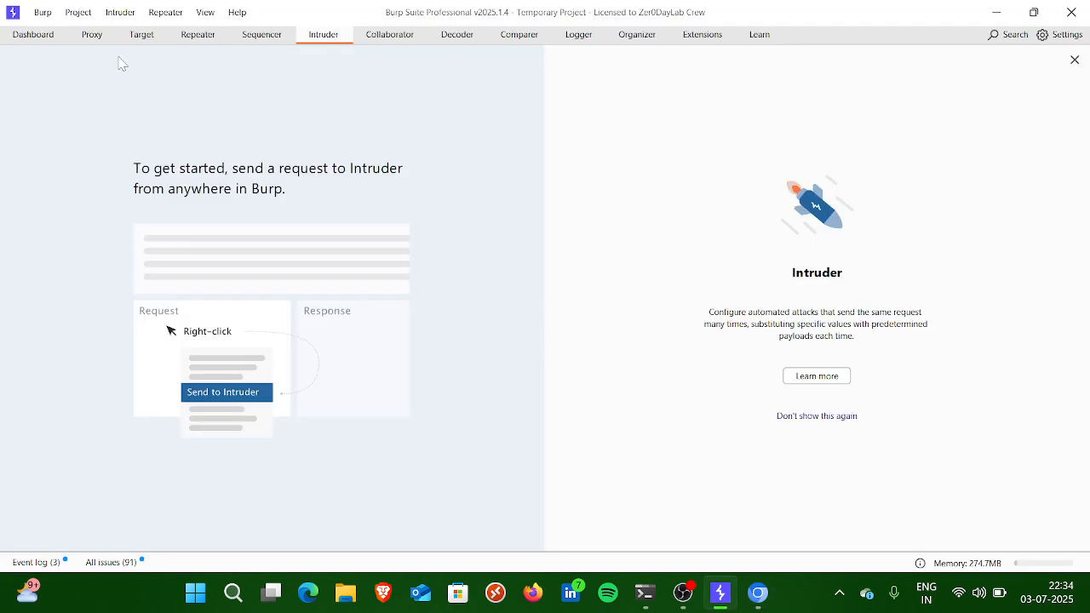
pyautogui.click(95, 37)
pyautogui.click(86, 90)
pyautogui.hotkey('alt', 'Tab')
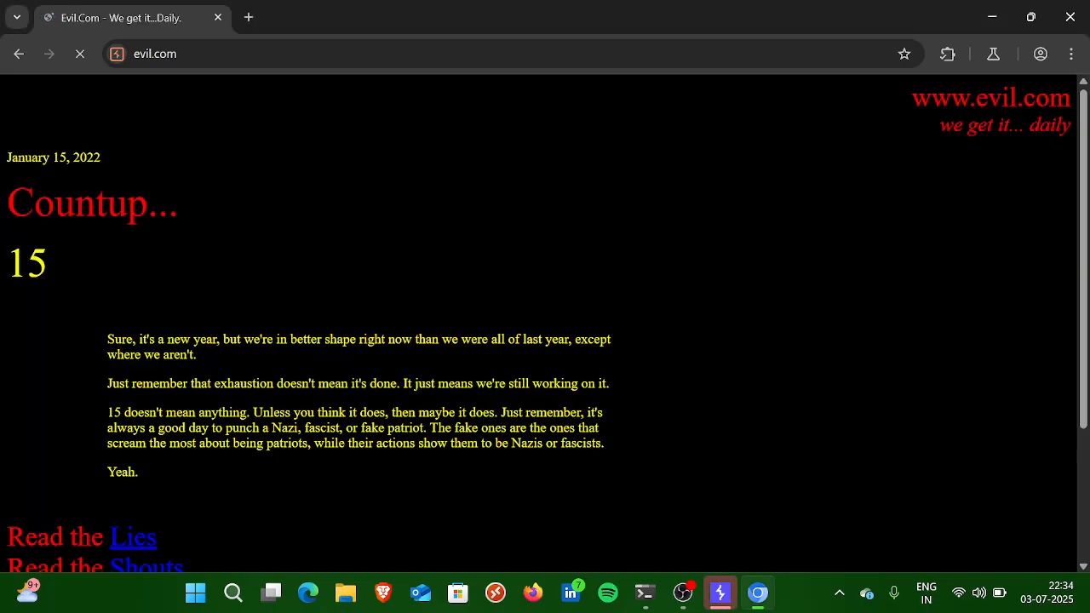
pyautogui.click(277, 54)
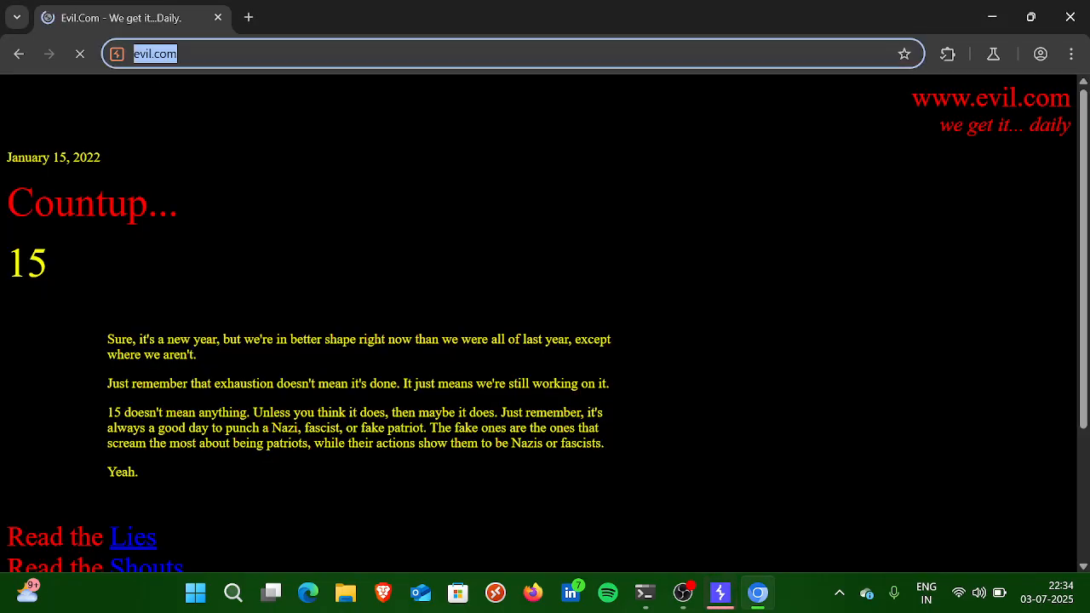
pyautogui.hotkey('alt', 'Tab')
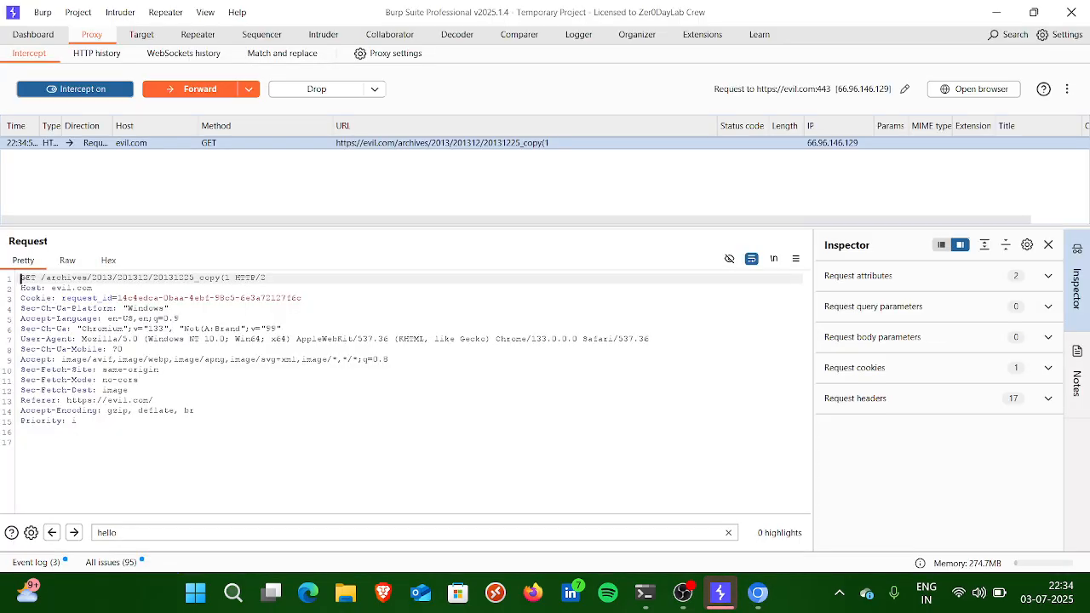
# Step: Send the intercepted evil.com GET request to Repeater and turn Proxy interception off
pyautogui.rightClick(244, 323)
pyautogui.click(316, 82)
pyautogui.click(93, 89)
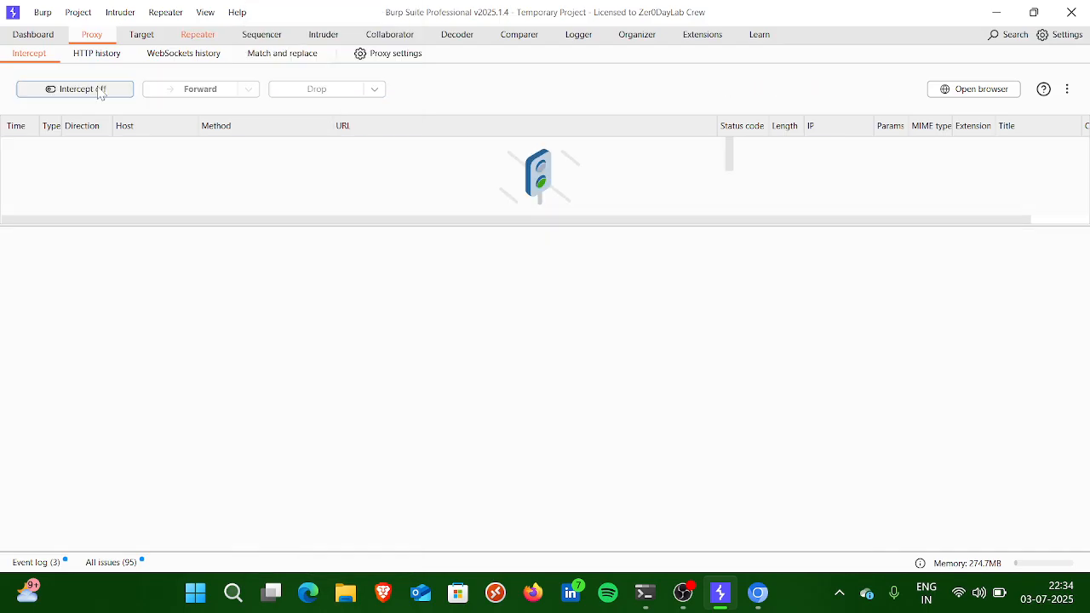
# Step: Open the evil.com GET request in Repeater and issue it to the server
pyautogui.click(212, 39)
pyautogui.rightClick(167, 240)
pyautogui.click(86, 229)
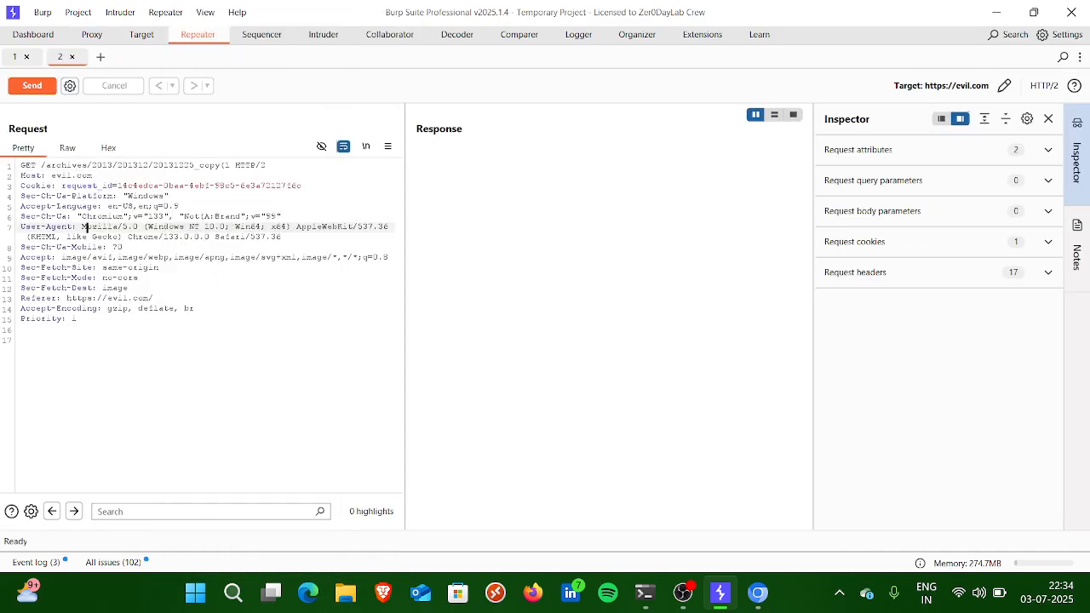
pyautogui.click(32, 89)
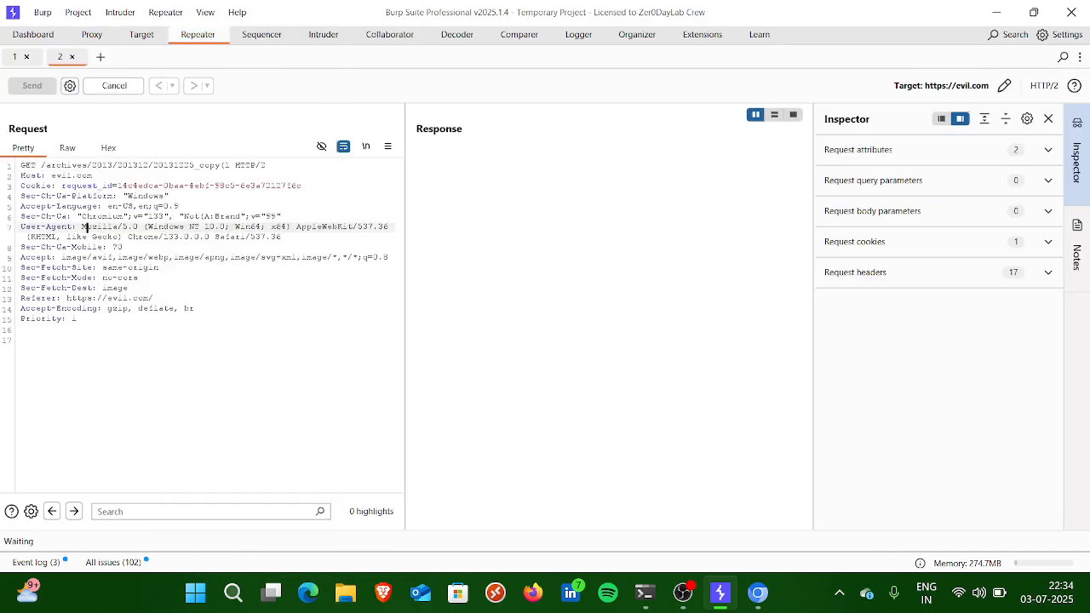
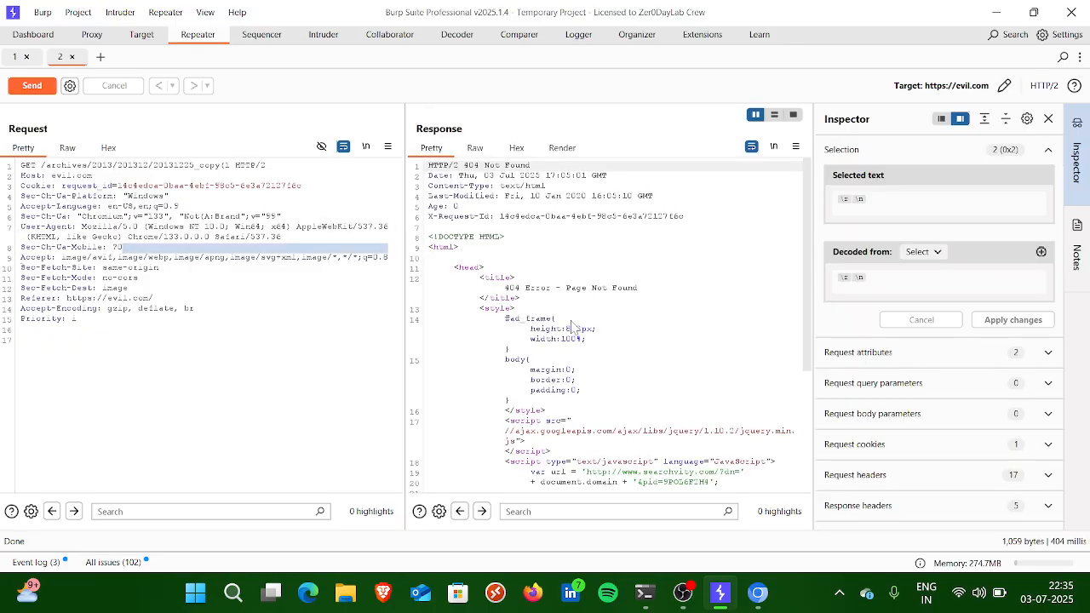
# Step: Display the evil.com response as a rendered page in Repeater and look through it from top to bottom
pyautogui.click(562, 146)
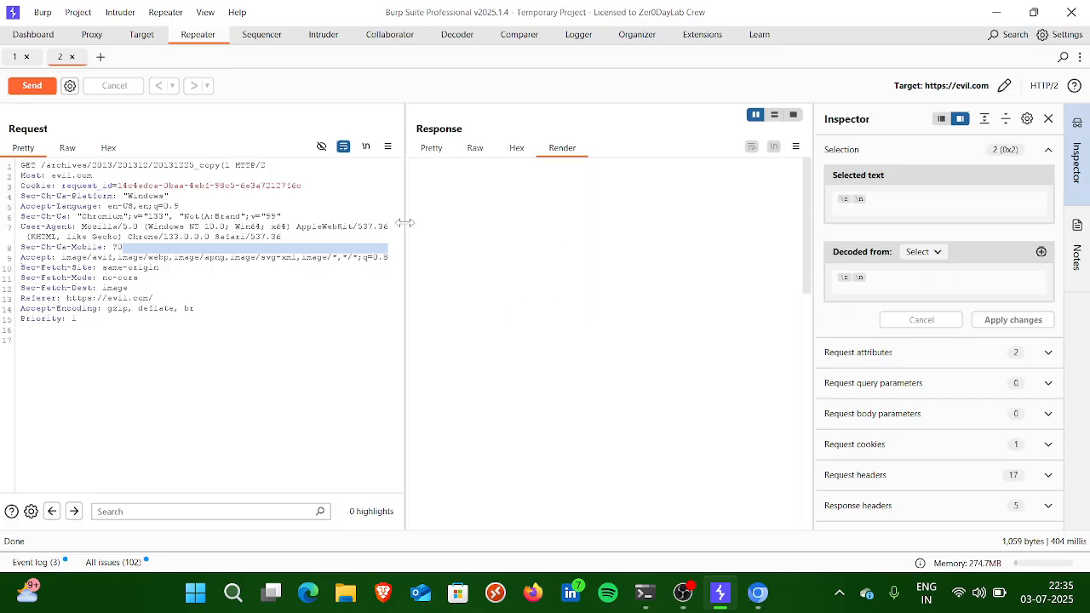
pyautogui.scroll(-10, 558, 265)
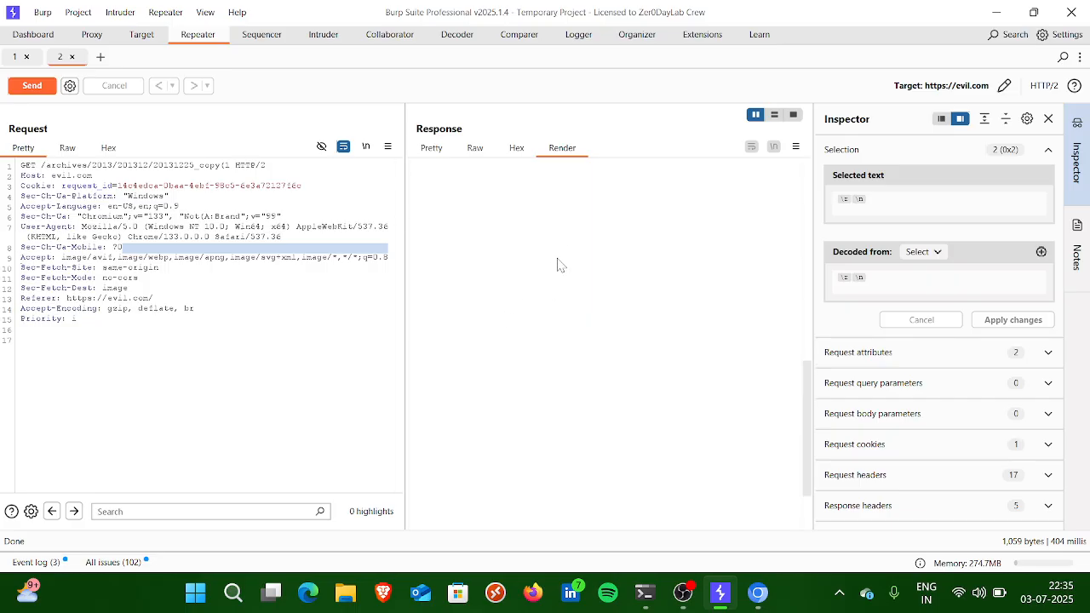
pyautogui.scroll(5, 557, 264)
pyautogui.scroll(5, 558, 264)
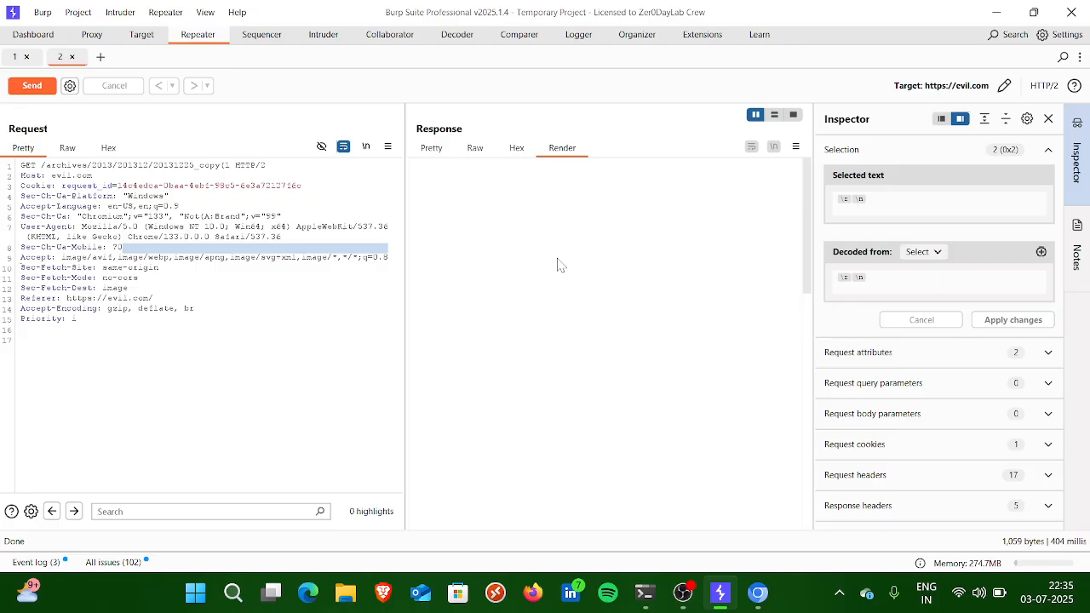
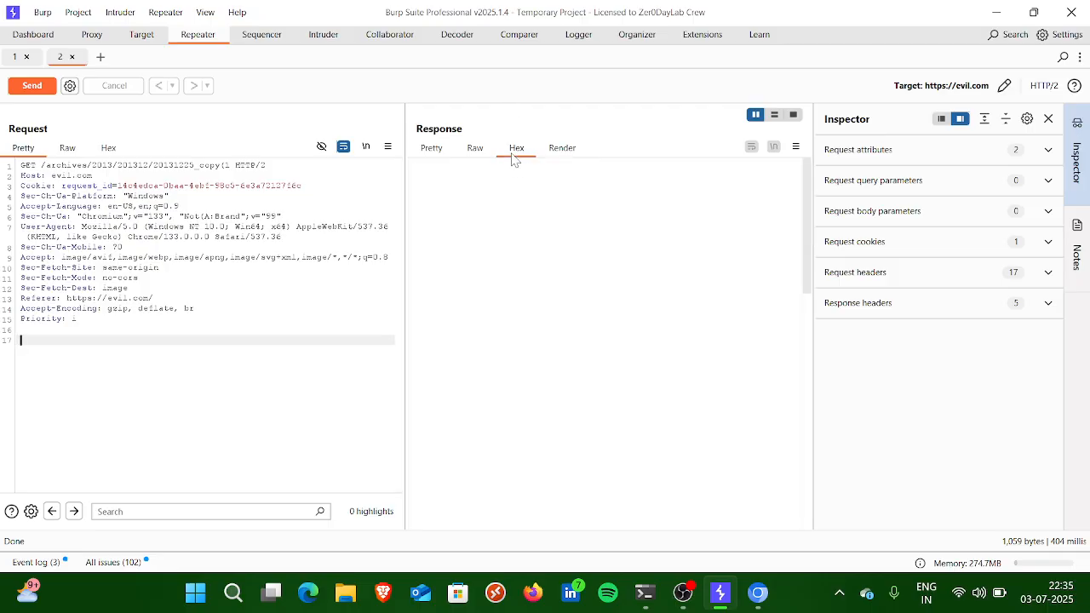
# Step: Show the evil.com response as raw text from its first line, and highlight "GET /" at the start of the request line
pyautogui.click(477, 149)
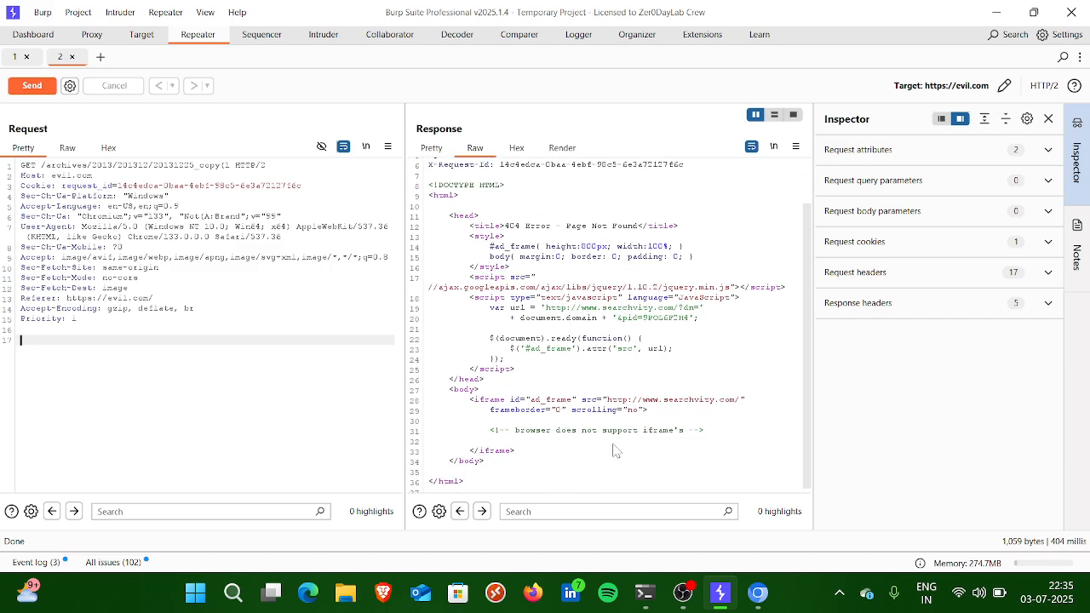
pyautogui.scroll(2, 578, 324)
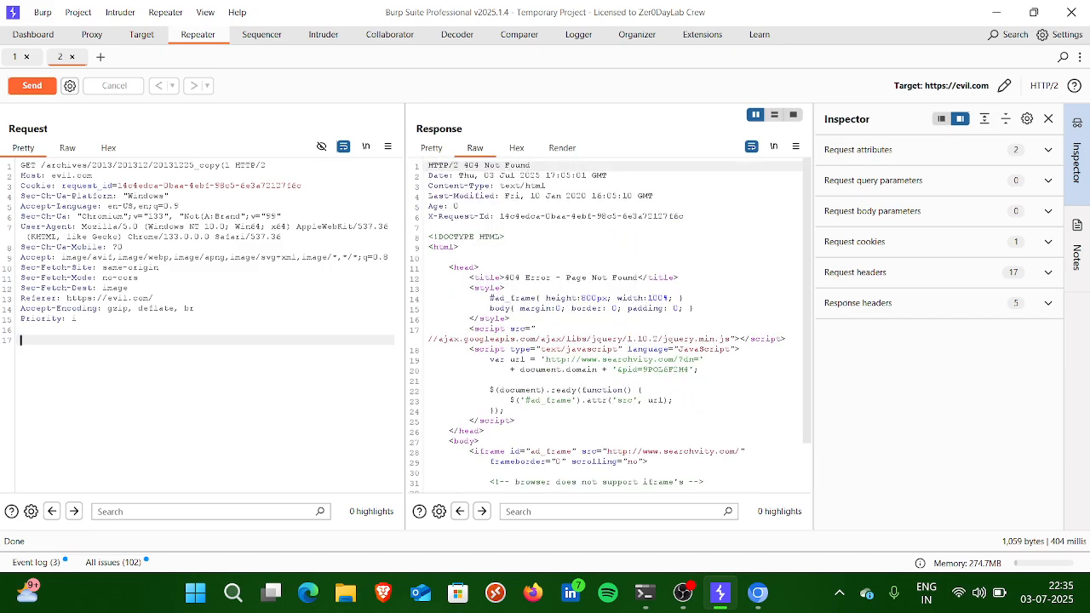
pyautogui.moveTo(21, 165); pyautogui.dragTo(44, 165)
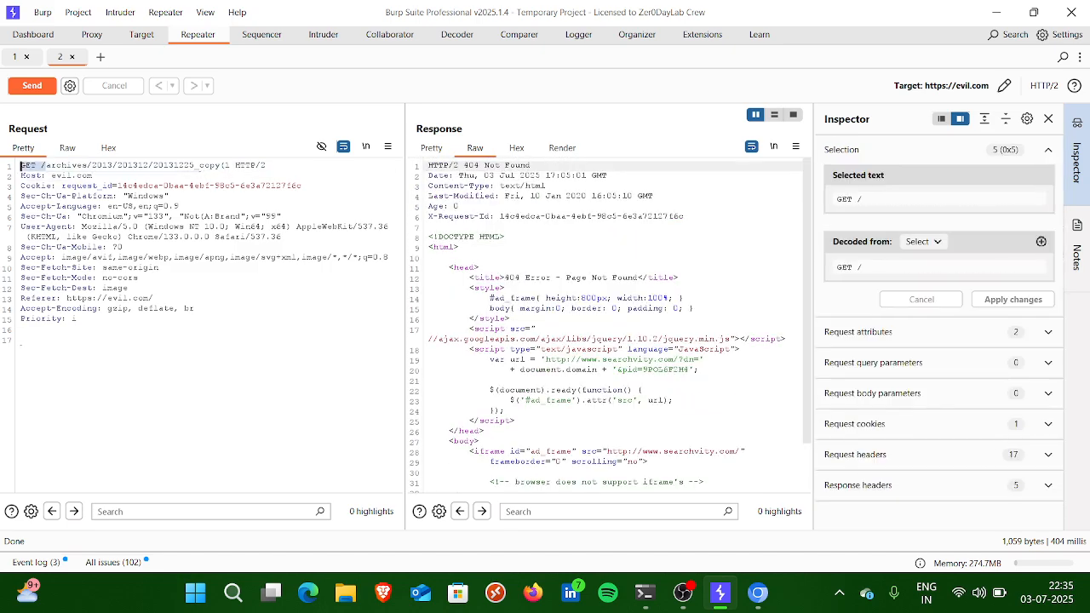
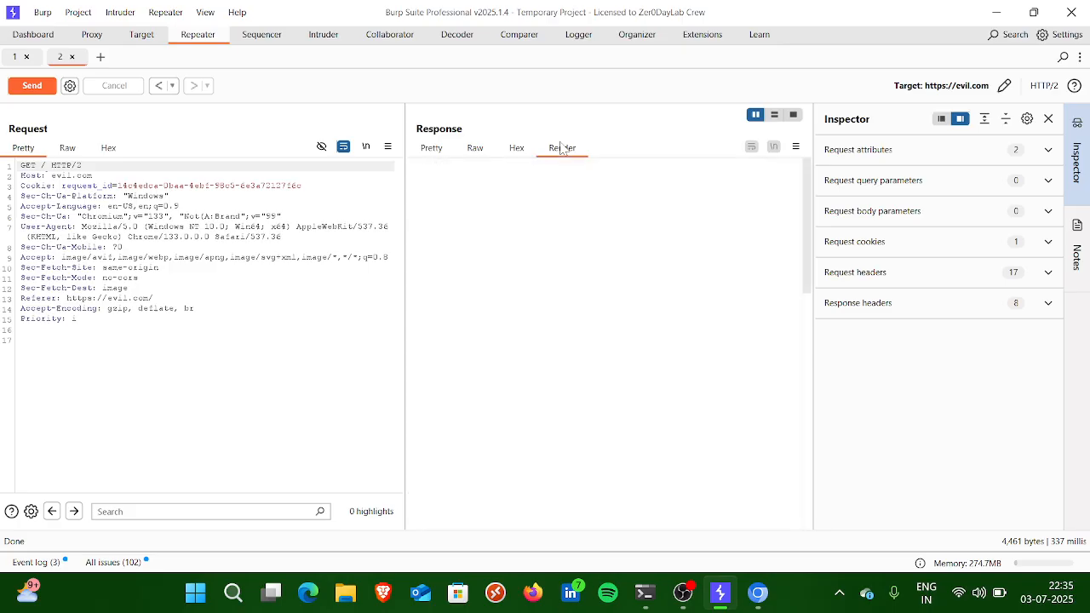
# Step: Look through the rendered evil.com page in the response, from the countup section to the links below it
pyautogui.scroll(-3, 567, 278)
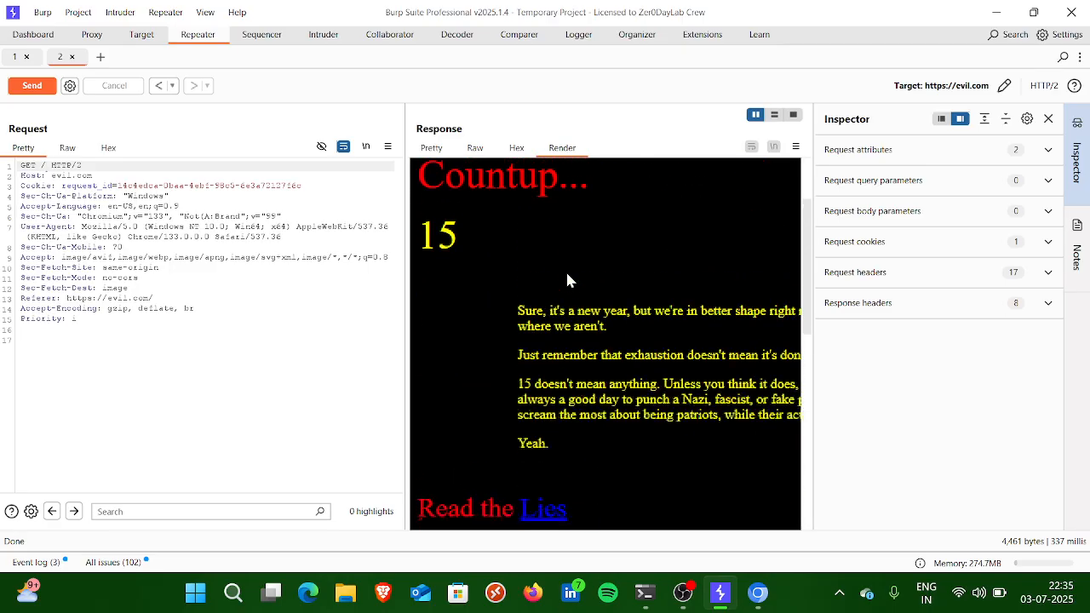
pyautogui.scroll(1, 568, 274)
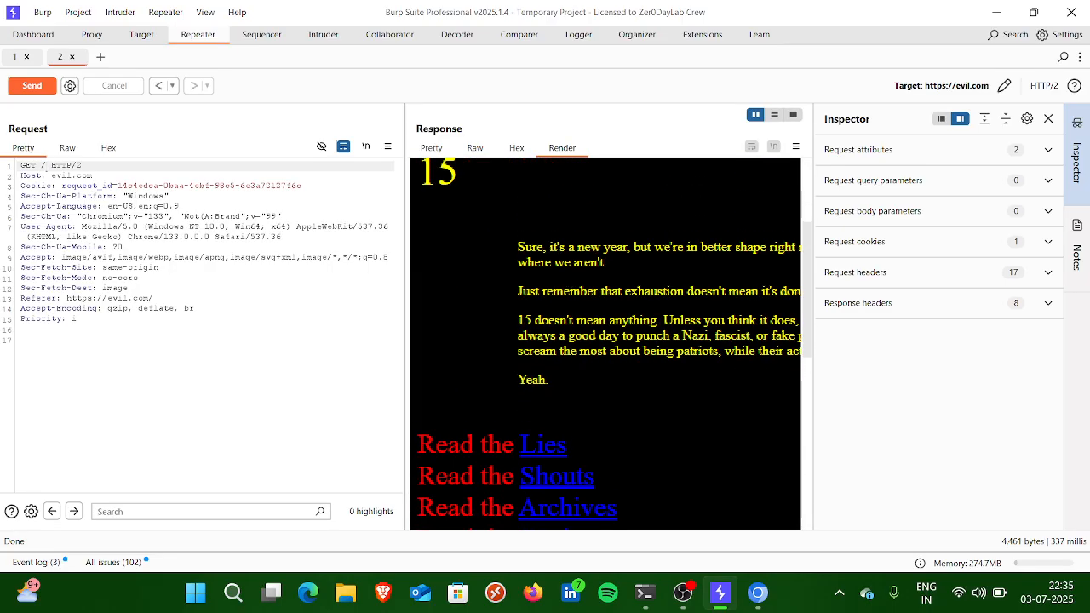
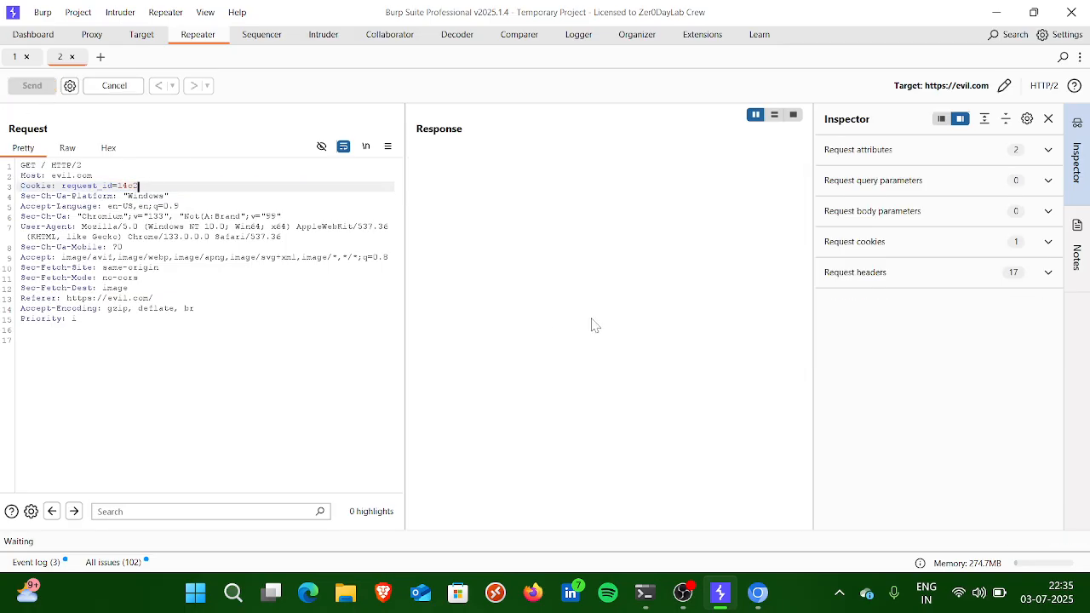
# Step: Check the newly rendered evil.com response, and examine the Cookie and Sec-Ch-Ua-Platform header lines of the request
pyautogui.scroll(2, 553, 272)
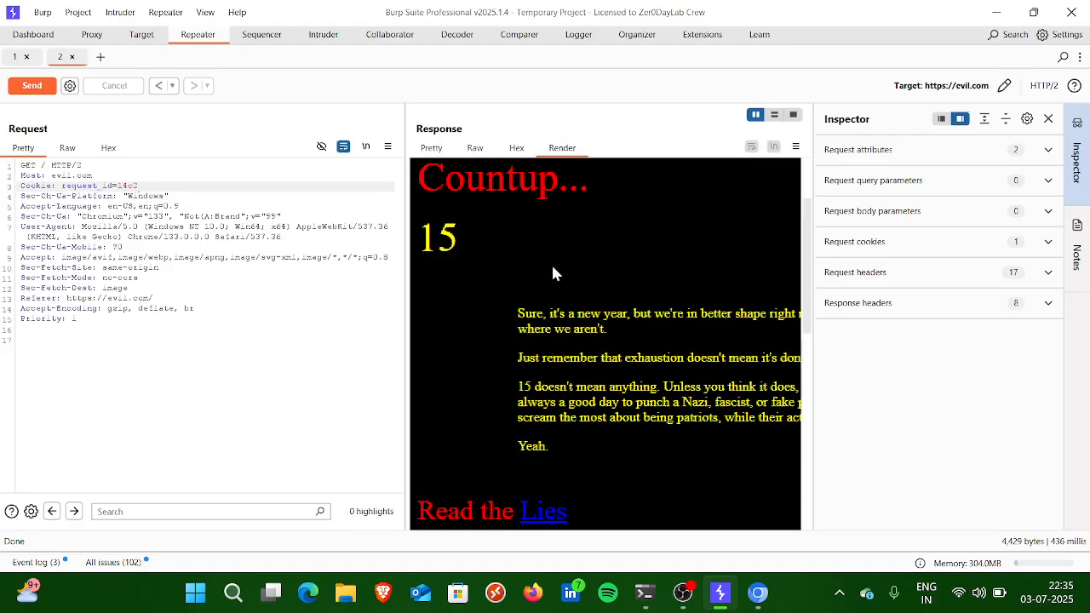
pyautogui.moveTo(169, 196); pyautogui.dragTo(27, 186)
pyautogui.click(21, 227)
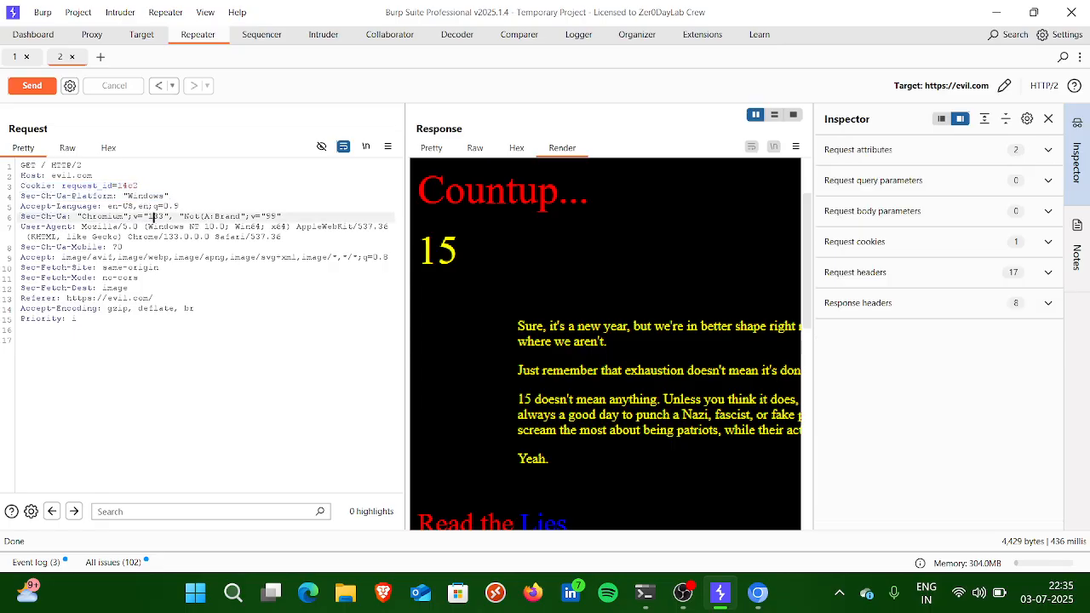
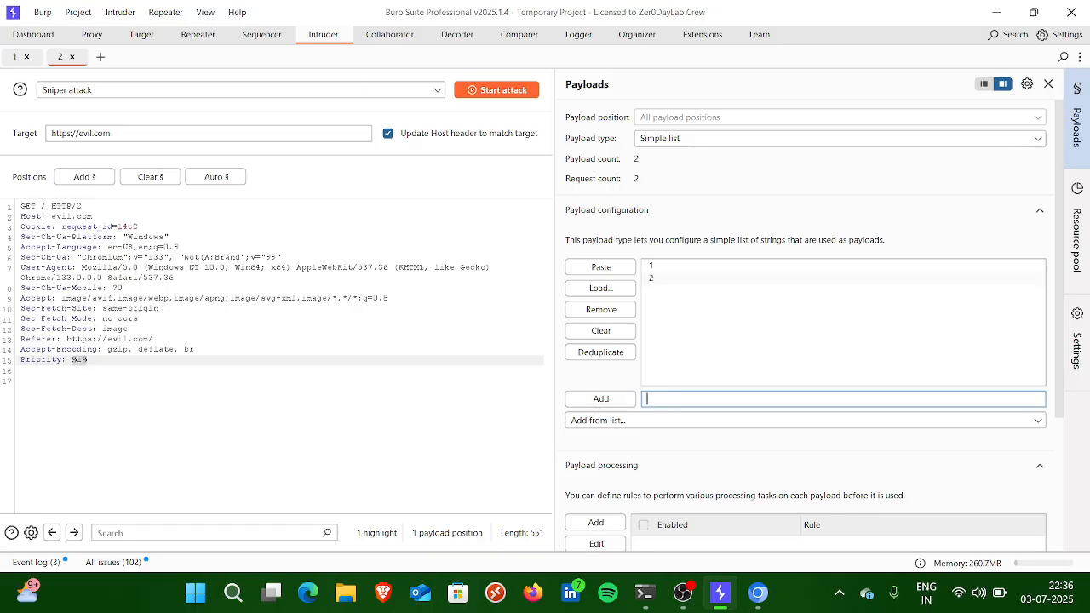
# Step: Add 3 as another payload to the simple list for the sniper attack on evil.com
pyautogui.write('3')
pyautogui.click(622, 406)
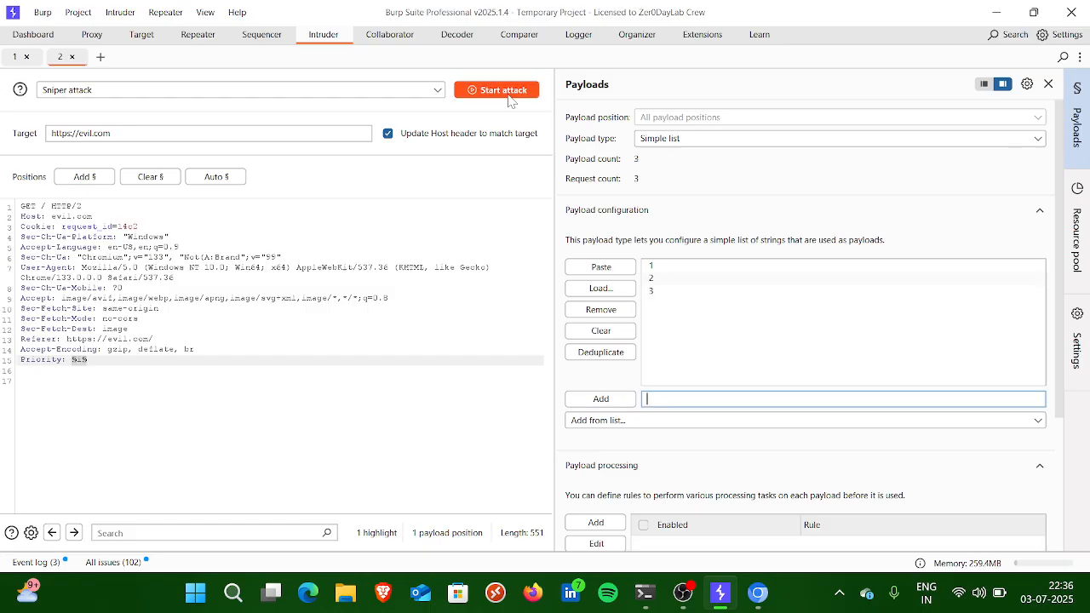
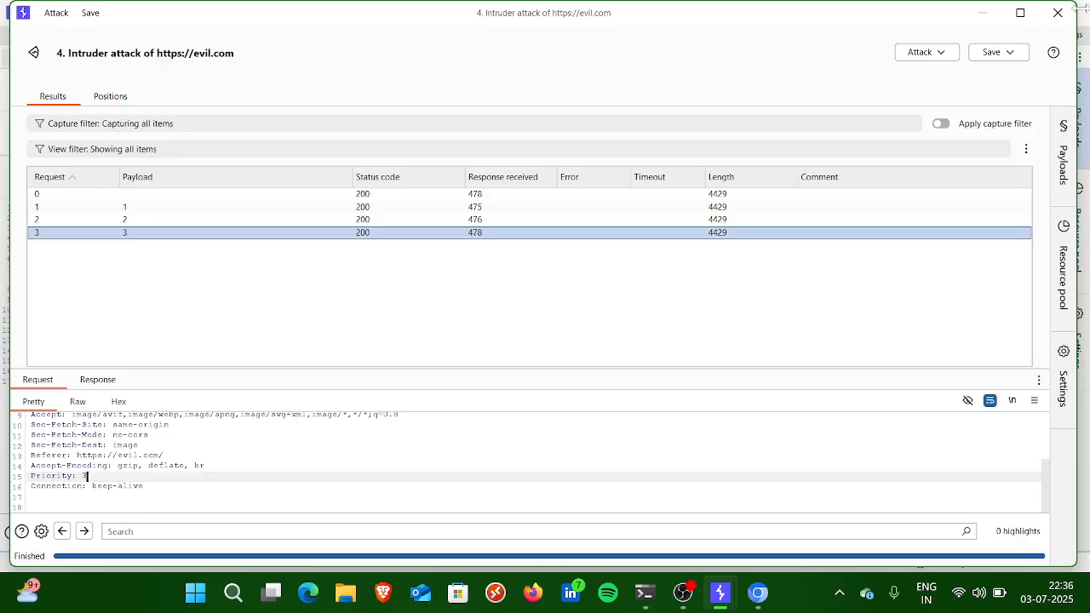
# Step: Close the finished Intruder attack on evil.com, discarding its results, and open the choice of attack types
pyautogui.click(1058, 13)
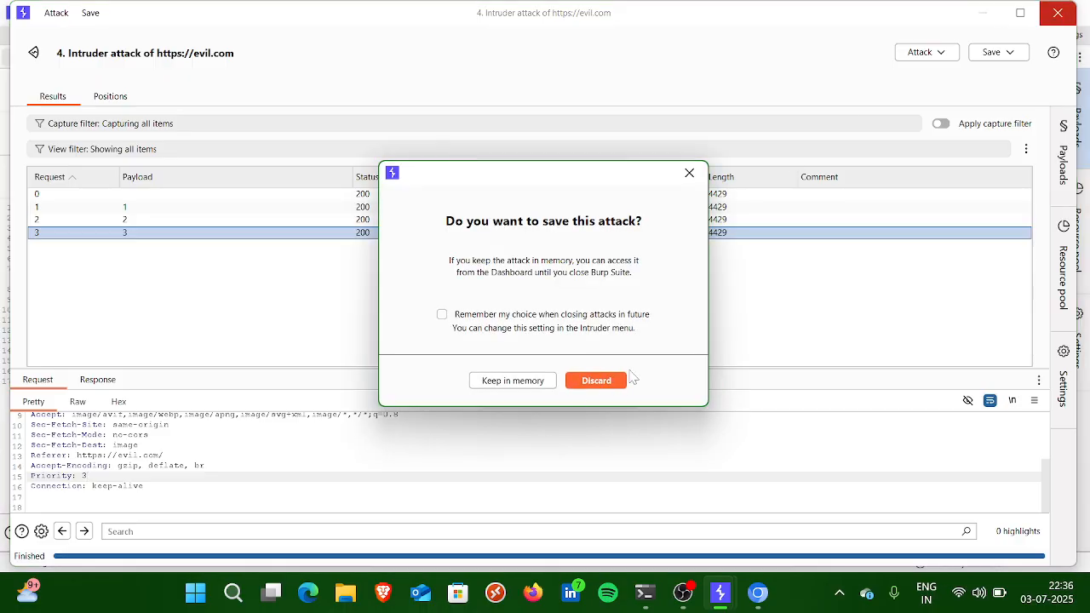
pyautogui.click(595, 381)
pyautogui.click(267, 96)
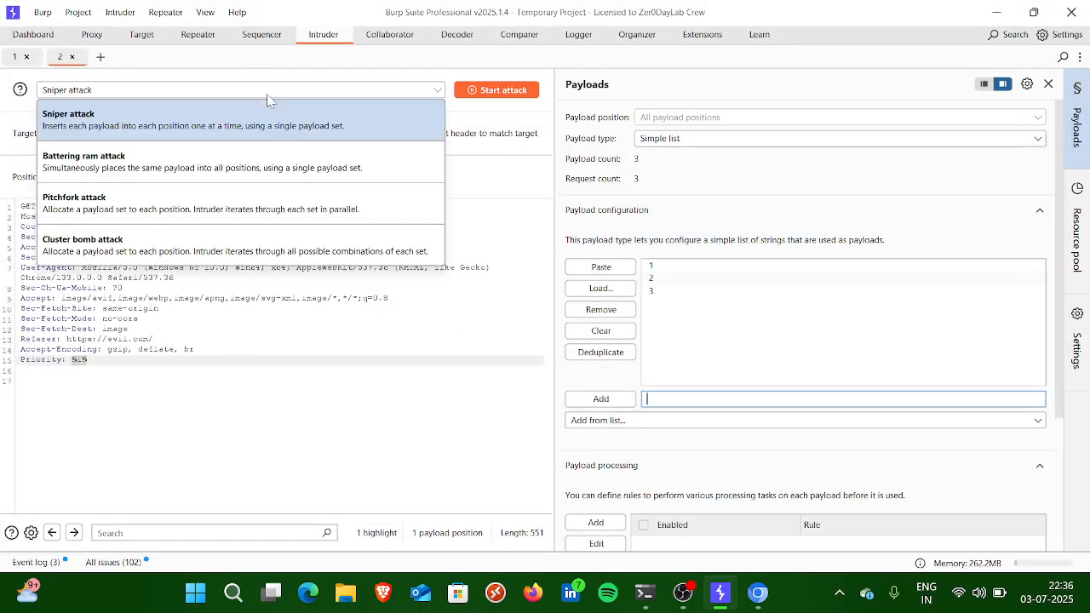
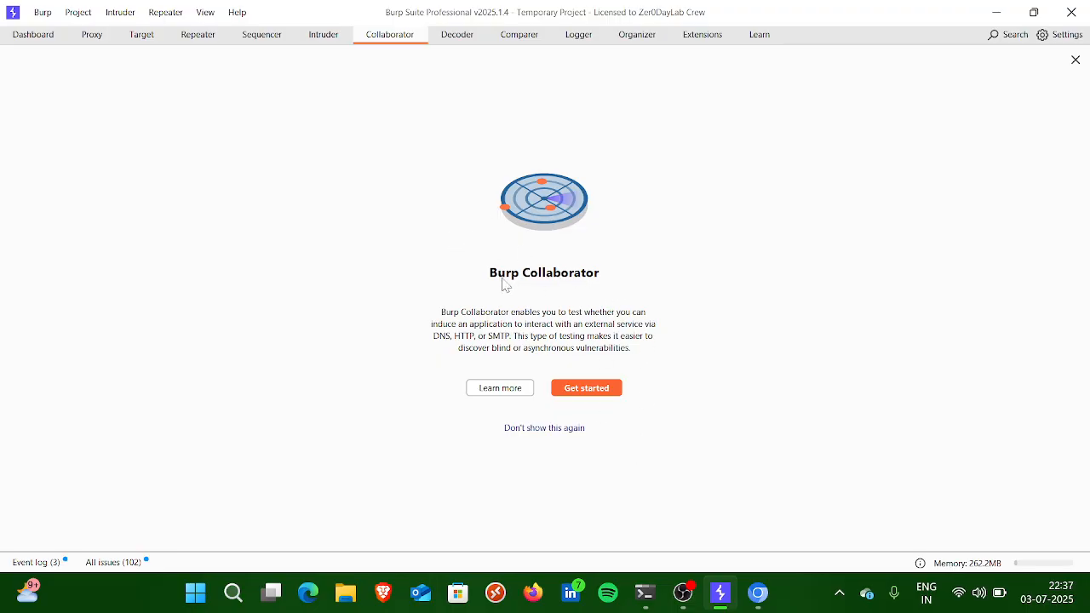
# Step: Open Decoder, enter the text hello, and encode it as ASCII hex
pyautogui.moveTo(491, 274); pyautogui.dragTo(559, 279)
pyautogui.click(559, 281)
pyautogui.click(459, 36)
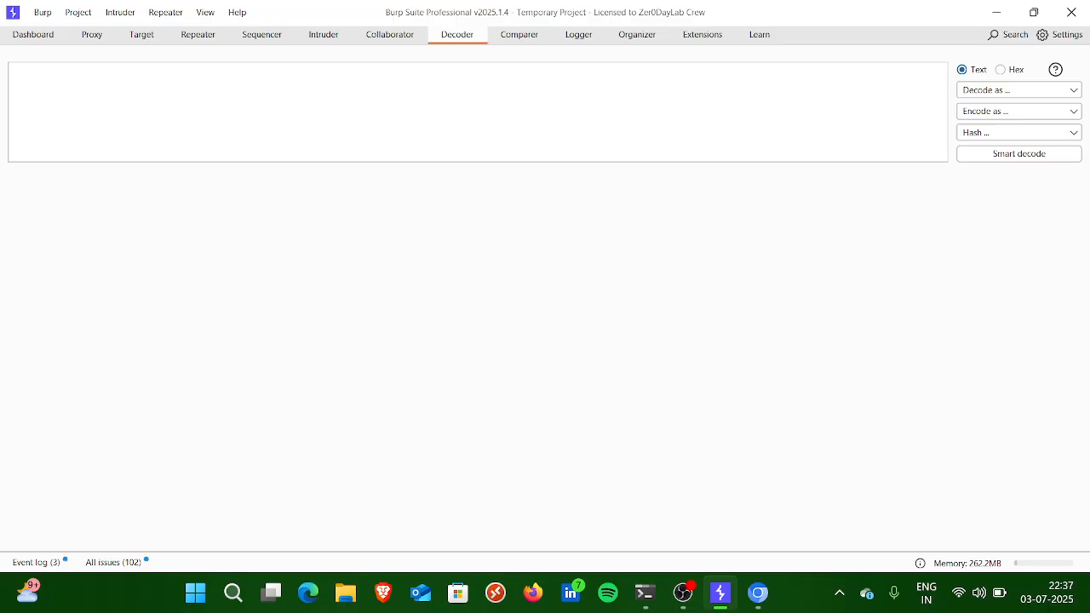
pyautogui.write('hello')
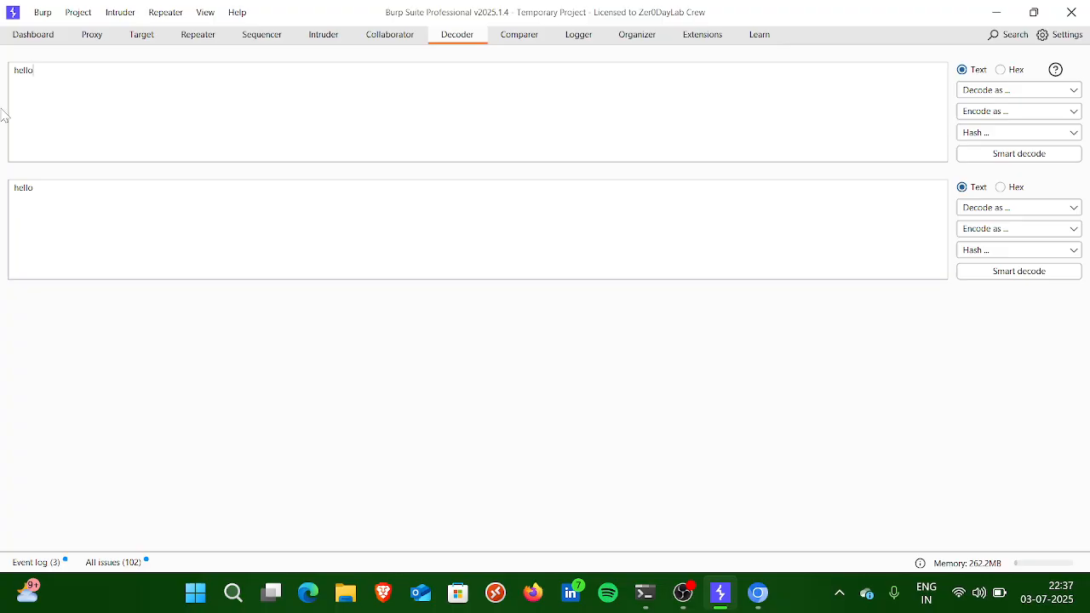
pyautogui.hotkey('ctrl', 'a')
pyautogui.click(1020, 135)
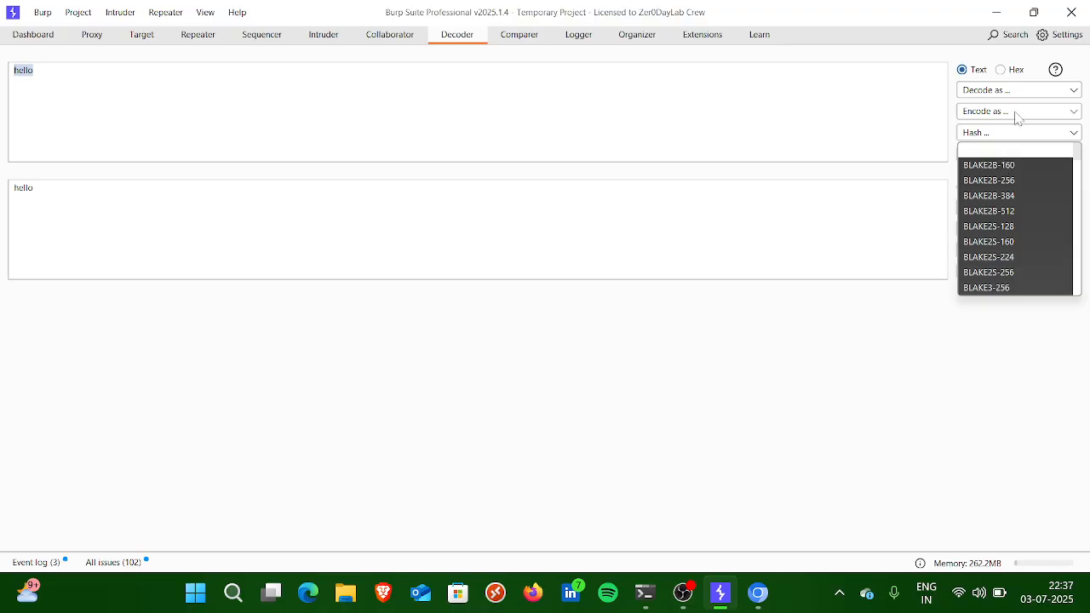
pyautogui.click(1018, 113)
pyautogui.click(979, 206)
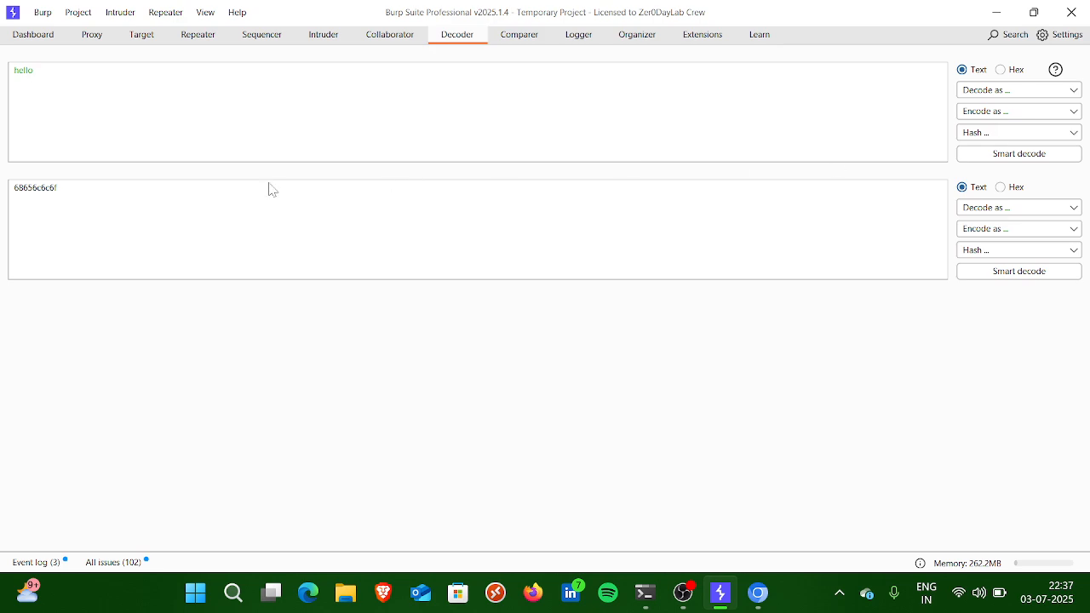
# Step: Encode the ASCII hex string as Base64 in Decoder
pyautogui.moveTo(57, 188); pyautogui.dragTo(2, 126)
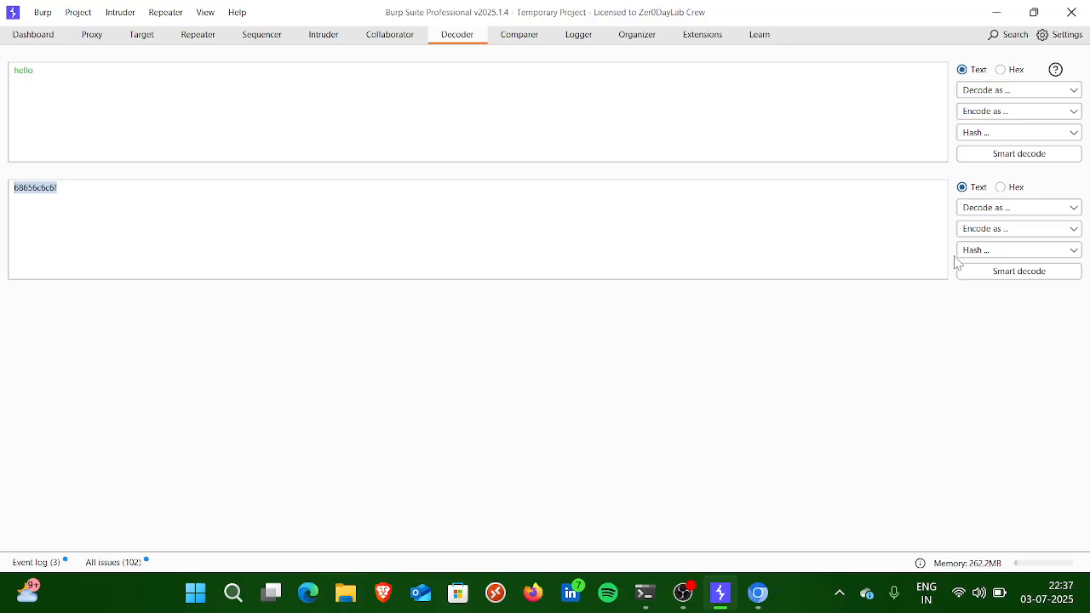
pyautogui.click(1011, 213)
pyautogui.click(987, 230)
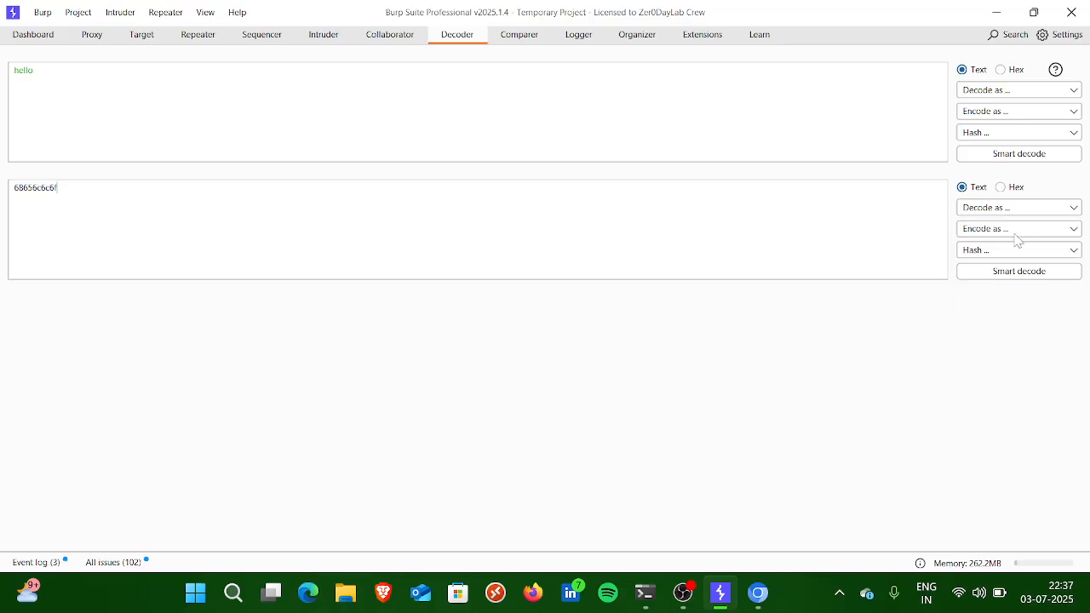
pyautogui.click(1022, 236)
pyautogui.click(985, 308)
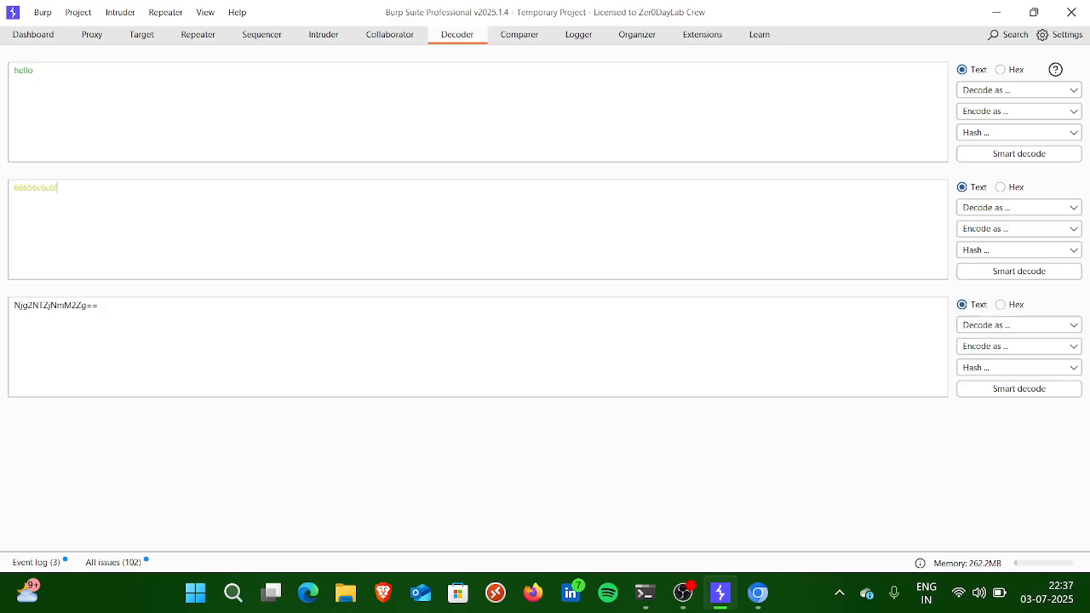
# Step: Try decoding the ASCII hex string as Base64, check the output in text view, and repeat the decode
pyautogui.click(1014, 208)
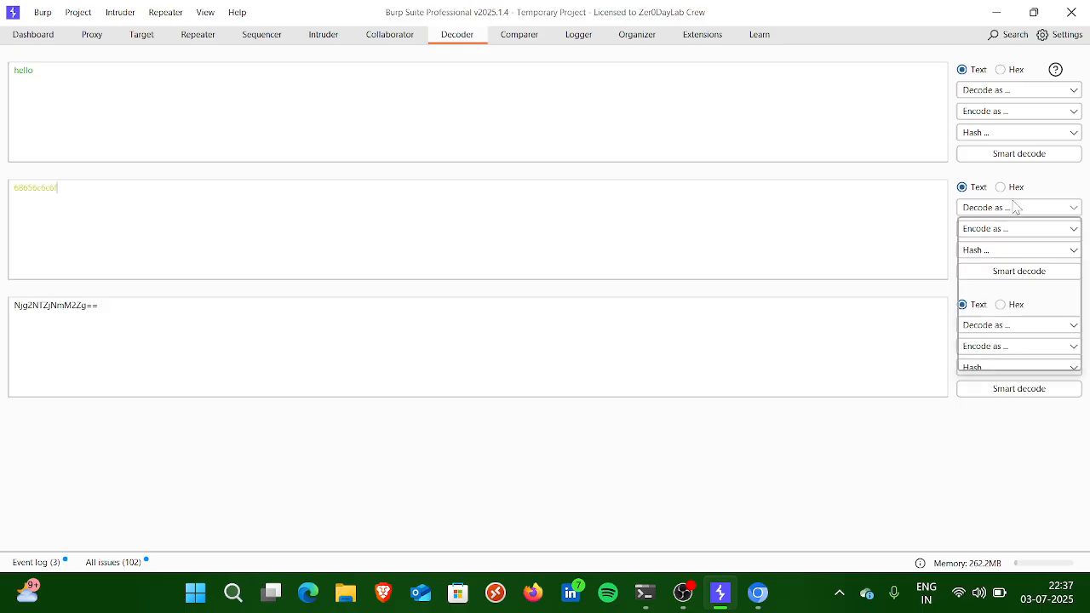
pyautogui.click(977, 288)
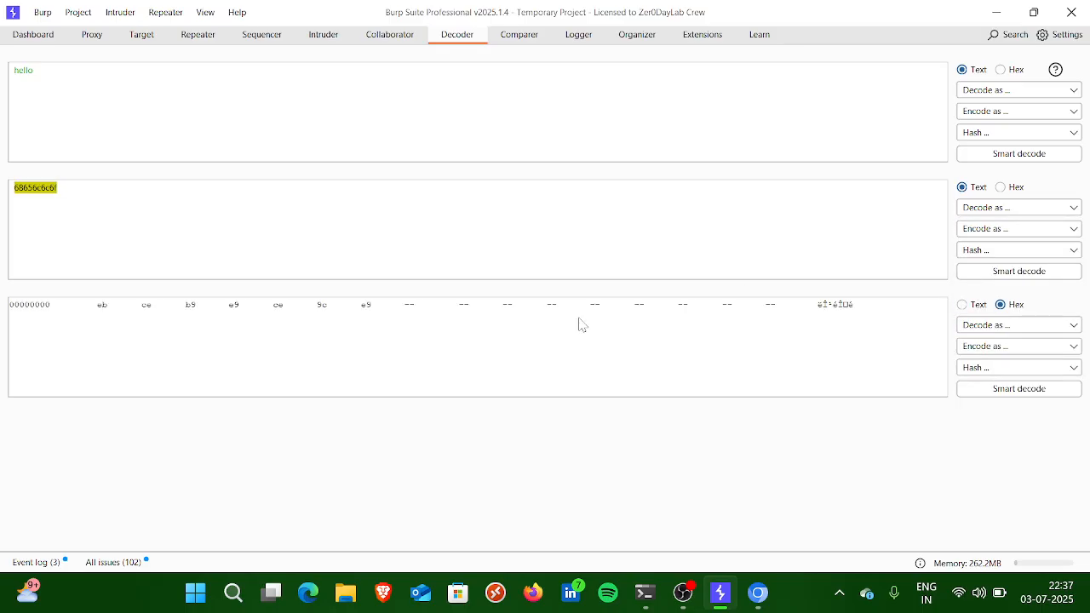
pyautogui.click(963, 304)
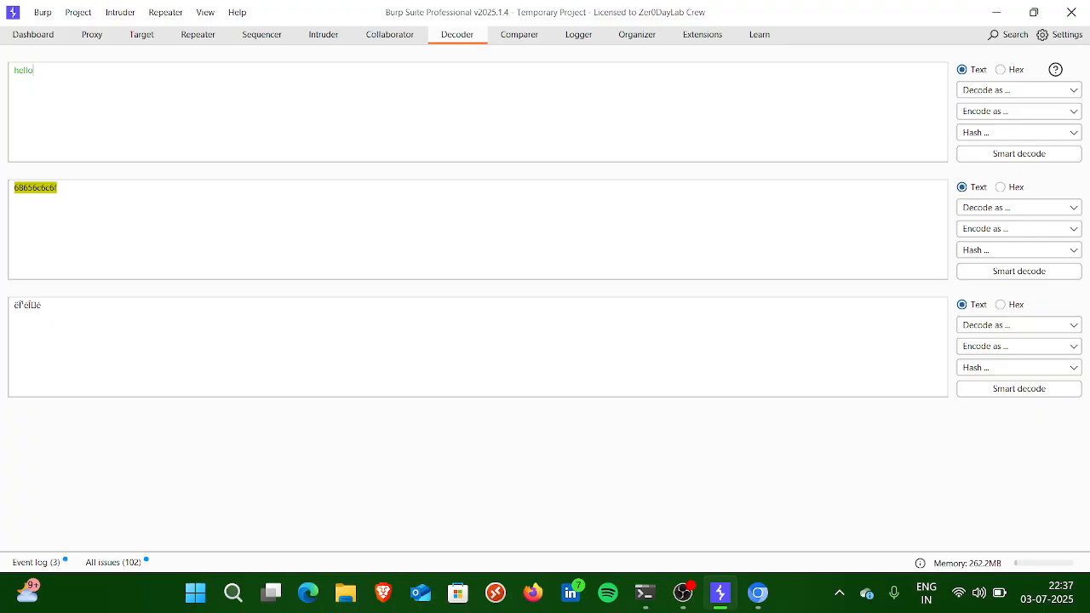
pyautogui.click(1016, 230)
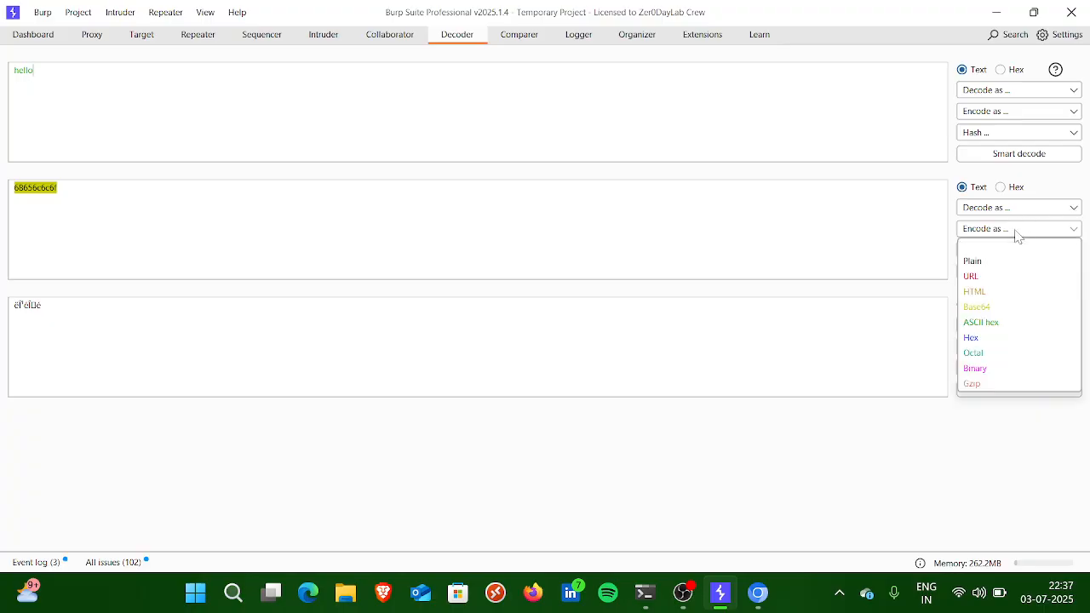
pyautogui.click(1029, 213)
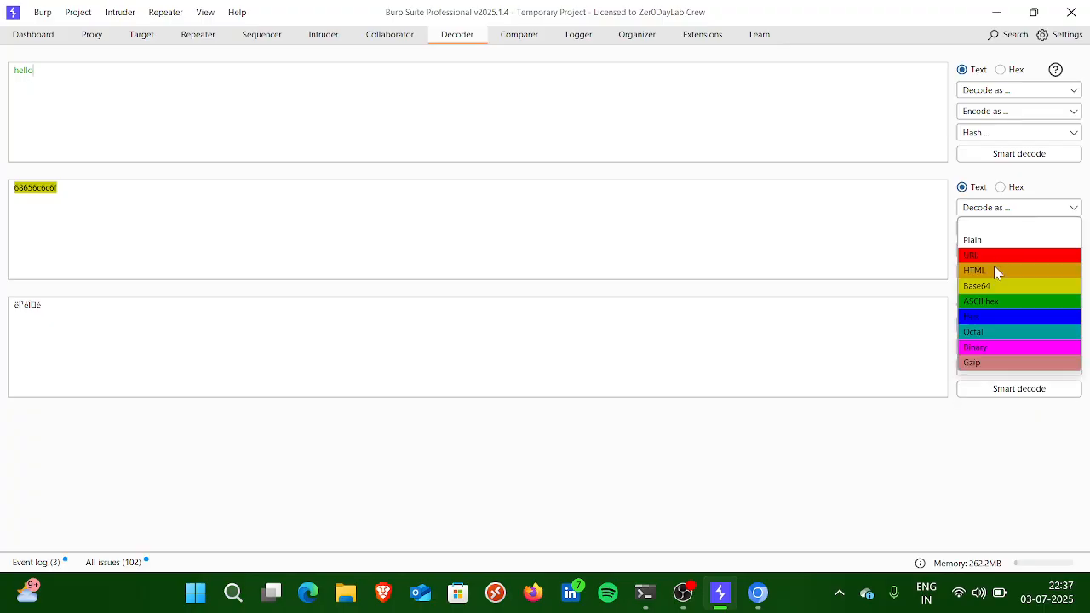
pyautogui.click(982, 287)
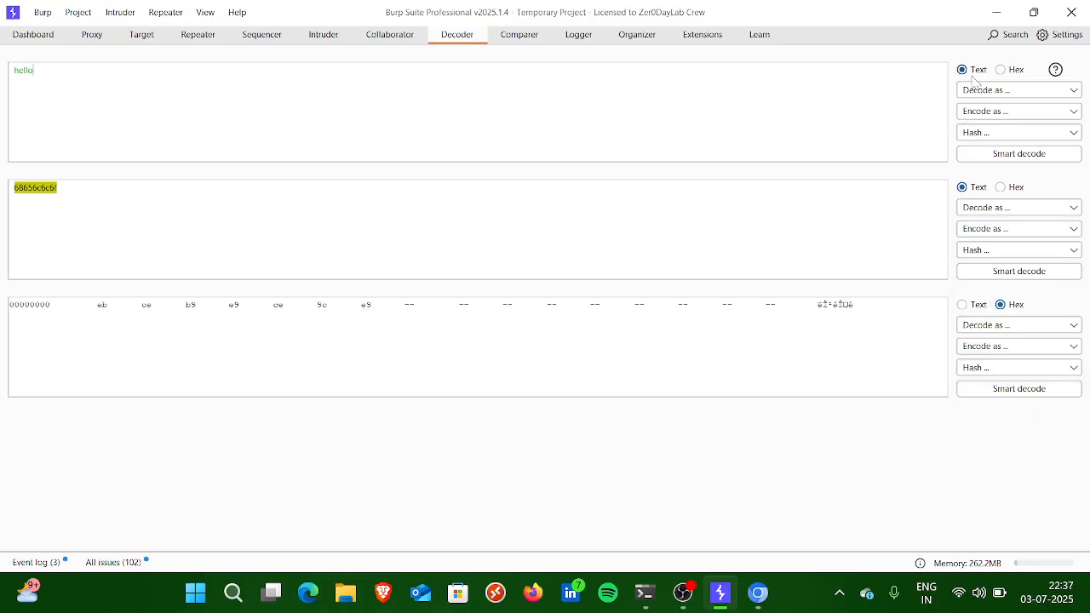
# Step: Encode the original hello text as Base64 and decode the encoded string back from Base64
pyautogui.click(977, 112)
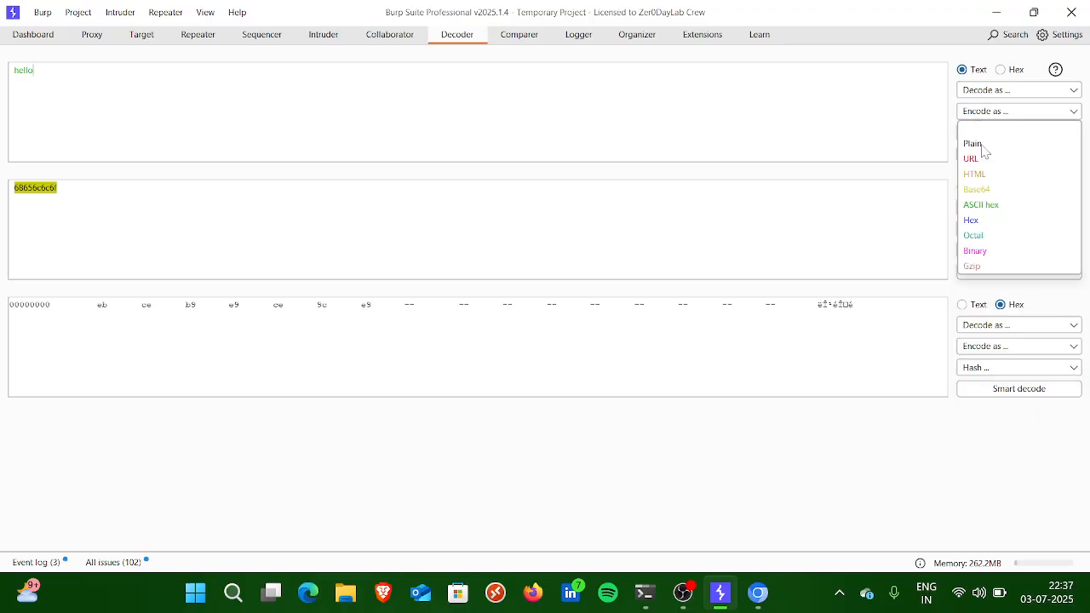
pyautogui.click(977, 189)
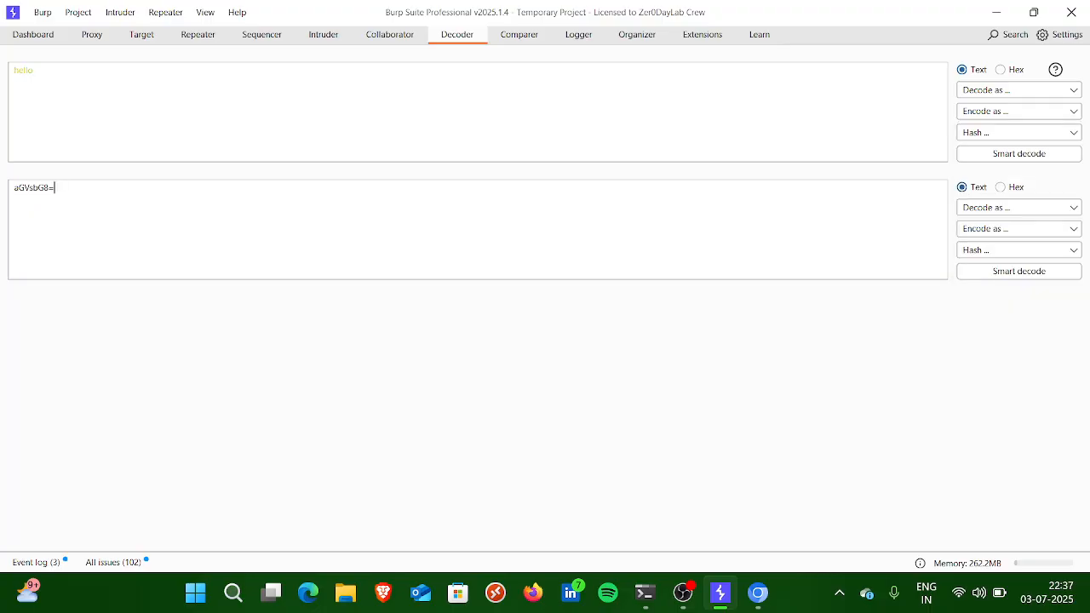
pyautogui.moveTo(55, 188); pyautogui.dragTo(13, 188)
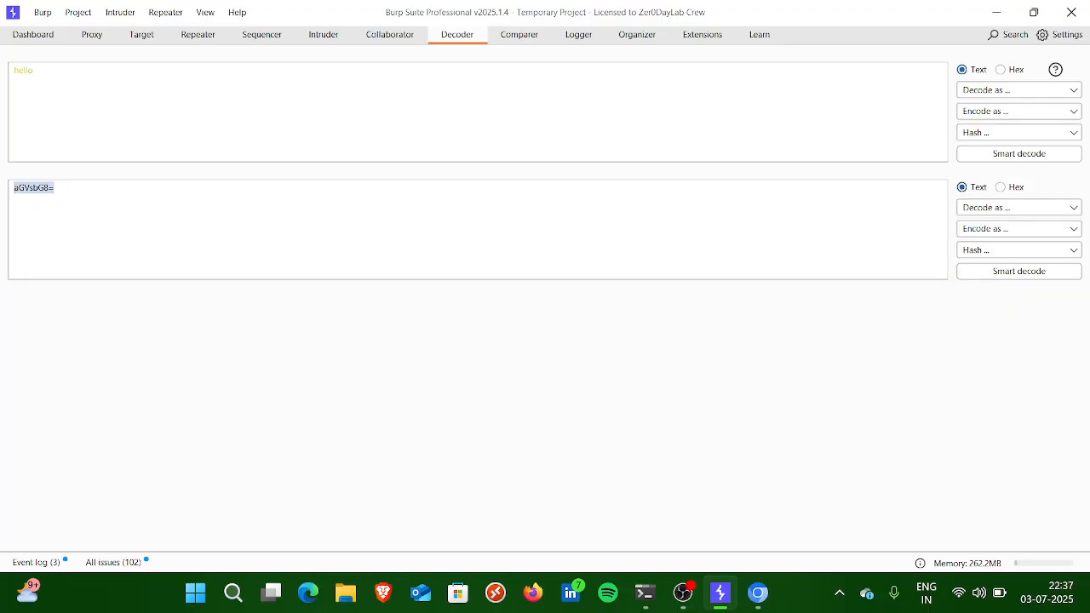
pyautogui.click(981, 210)
pyautogui.click(984, 288)
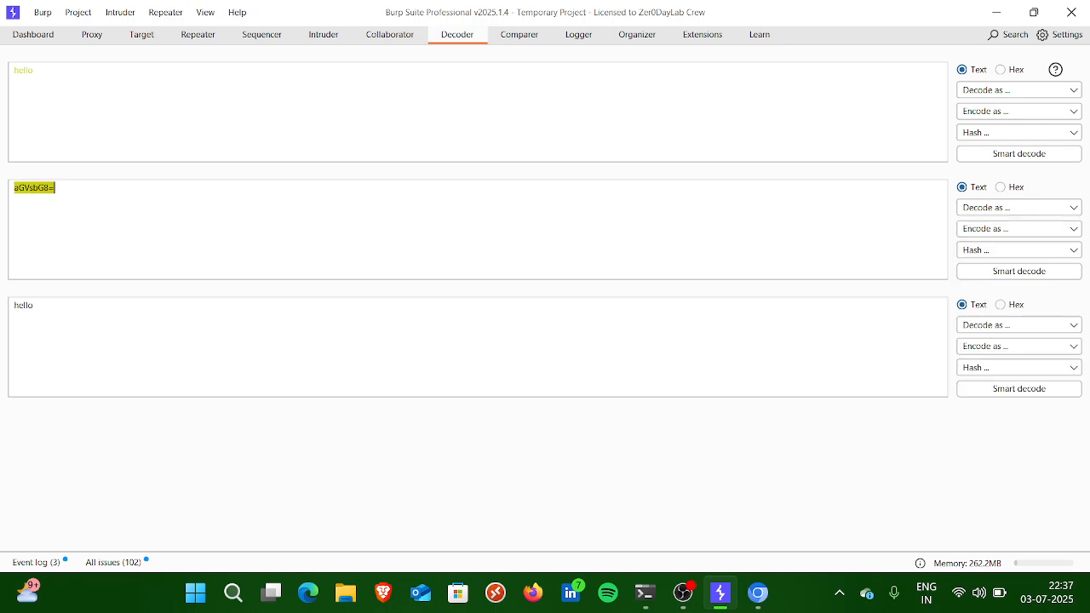
# Step: Examine the original, Base64-encoded and decoded texts in Decoder, and glance at Comparer
pyautogui.moveTo(34, 306); pyautogui.dragTo(11, 307)
pyautogui.click(34, 71)
pyautogui.click(65, 189)
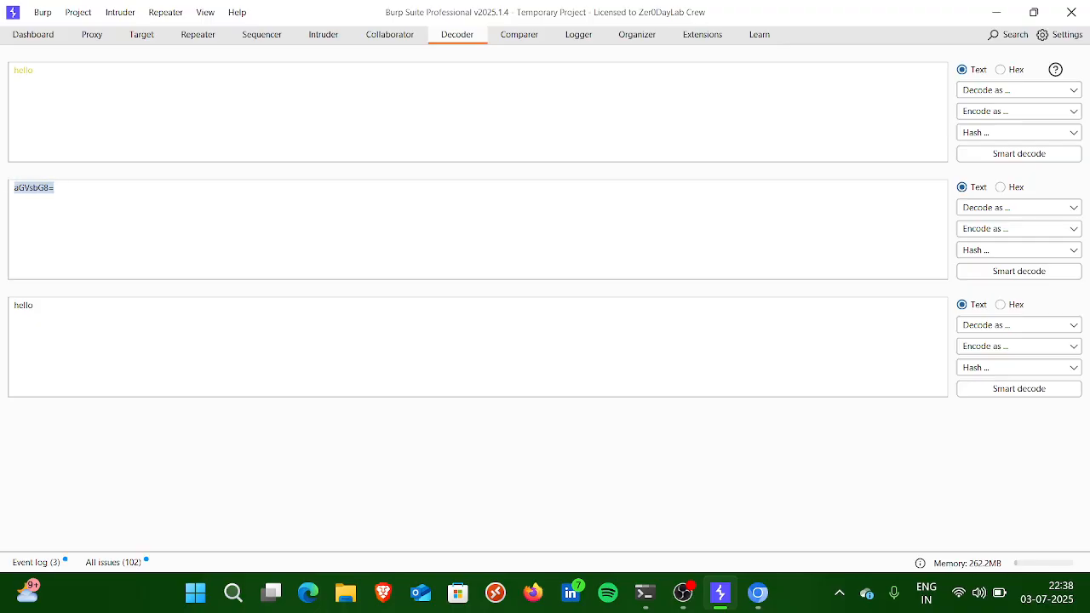
pyautogui.click(58, 189)
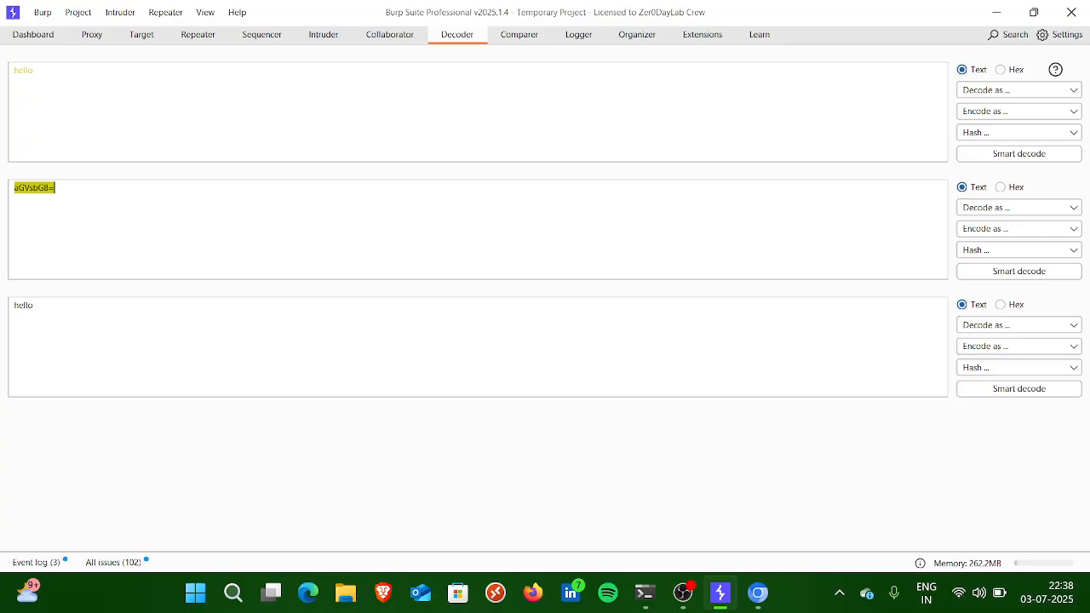
pyautogui.click(519, 42)
pyautogui.click(460, 41)
pyautogui.click(511, 34)
pyautogui.click(443, 34)
# Step: Copy the Base64 string aGVsbG8=, search for it in Microsoft Edge, and open the base64decode.org result
pyautogui.moveTo(56, 187); pyautogui.dragTo(2, 184)
pyautogui.hotkey('ctrl', 'c')
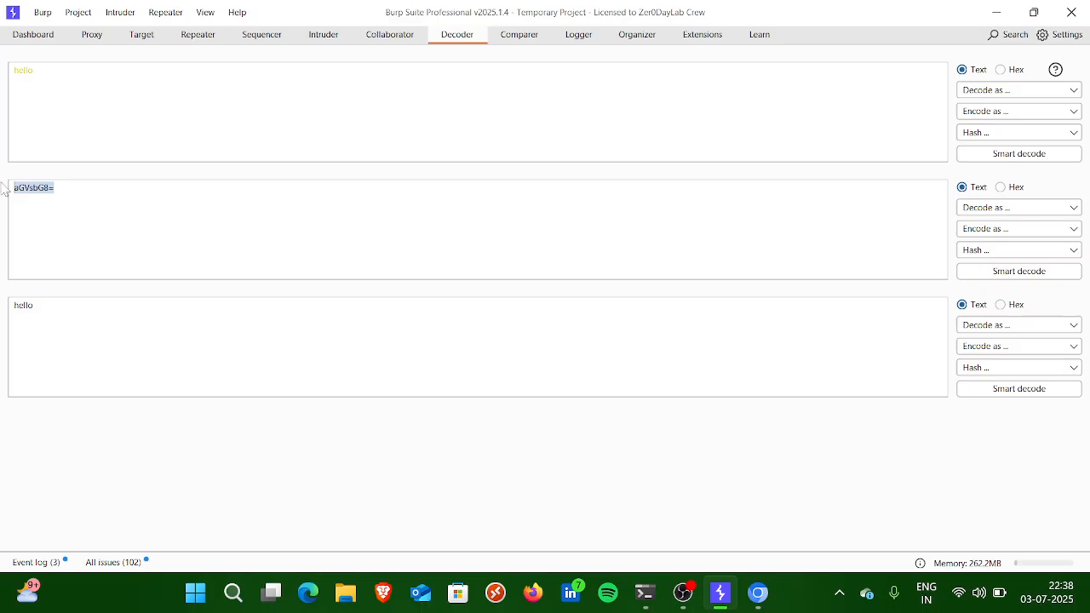
pyautogui.click(308, 594)
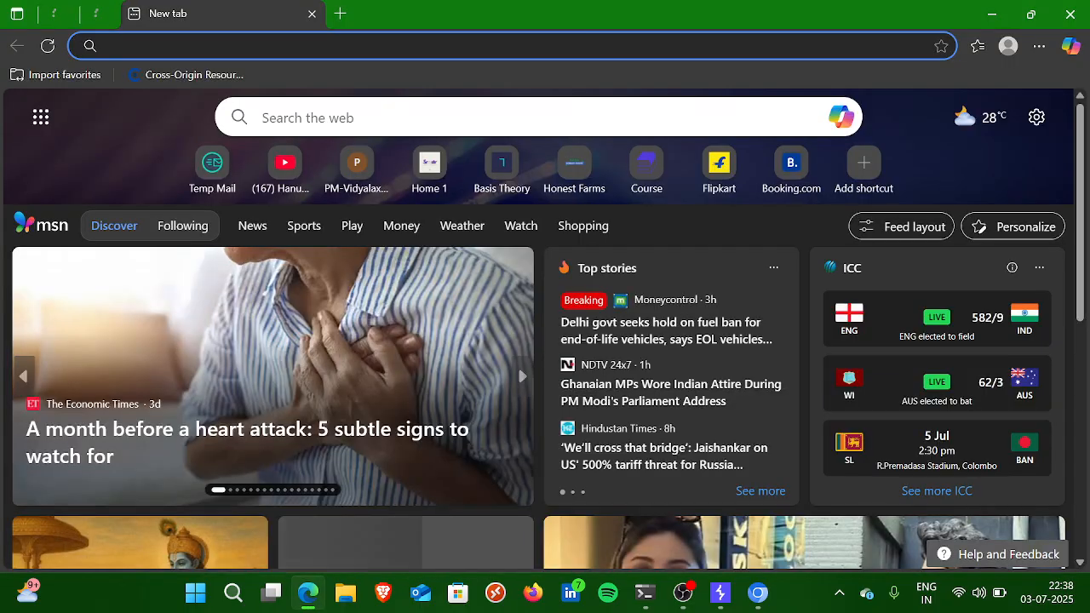
pyautogui.hotkey('ctrl', 'v')
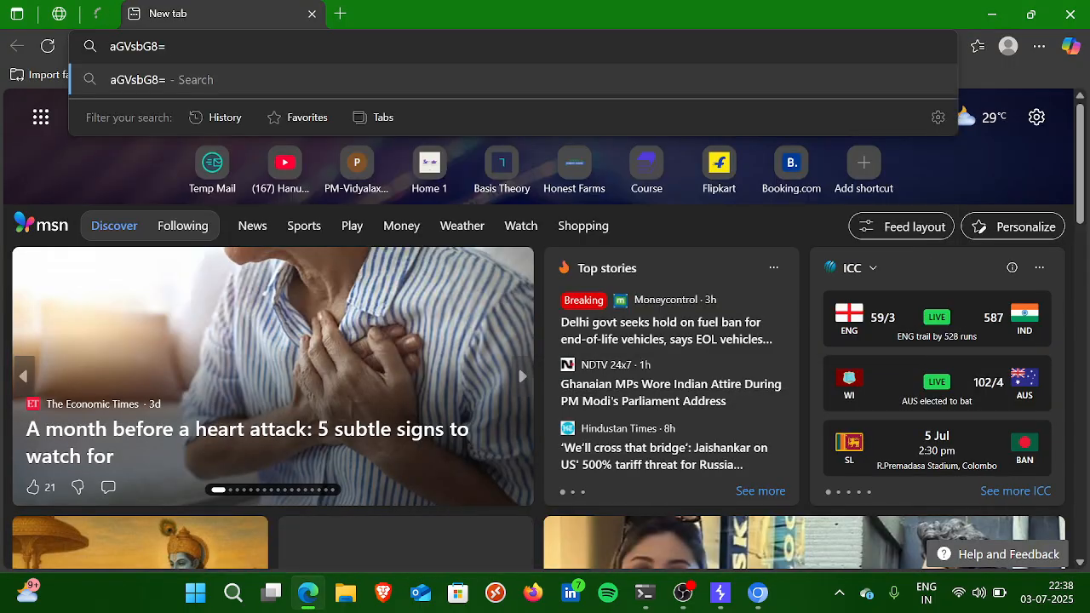
pyautogui.press('Return')
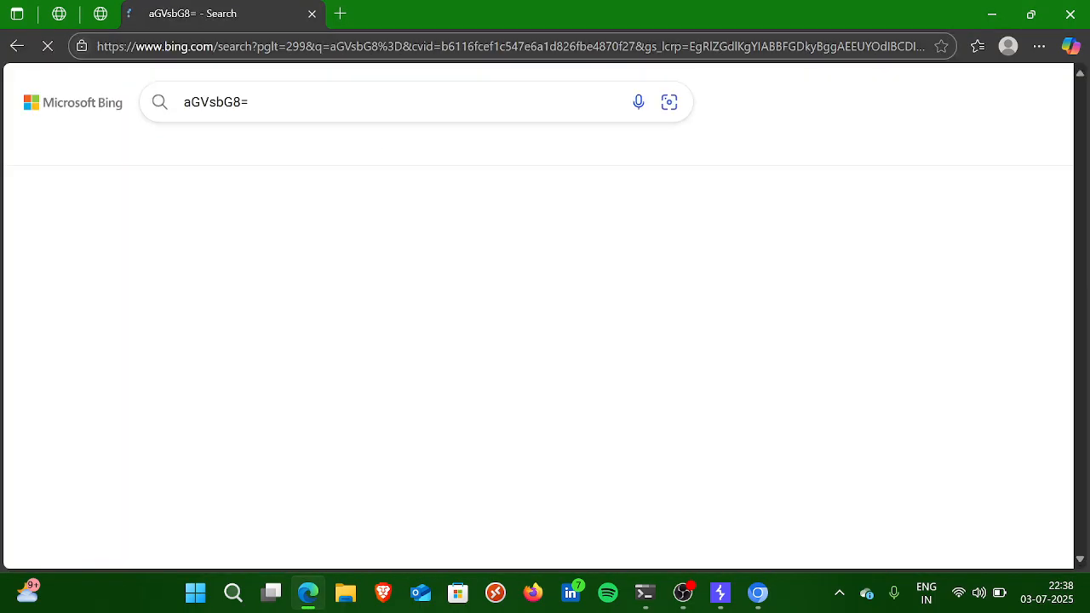
pyautogui.scroll(-1, 306, 172)
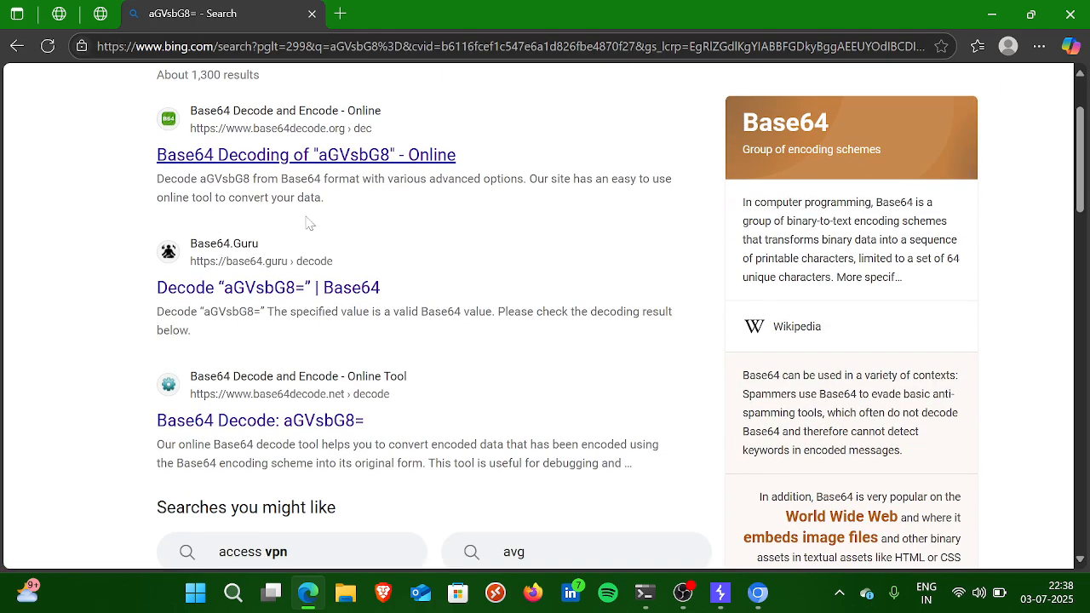
pyautogui.click(396, 155)
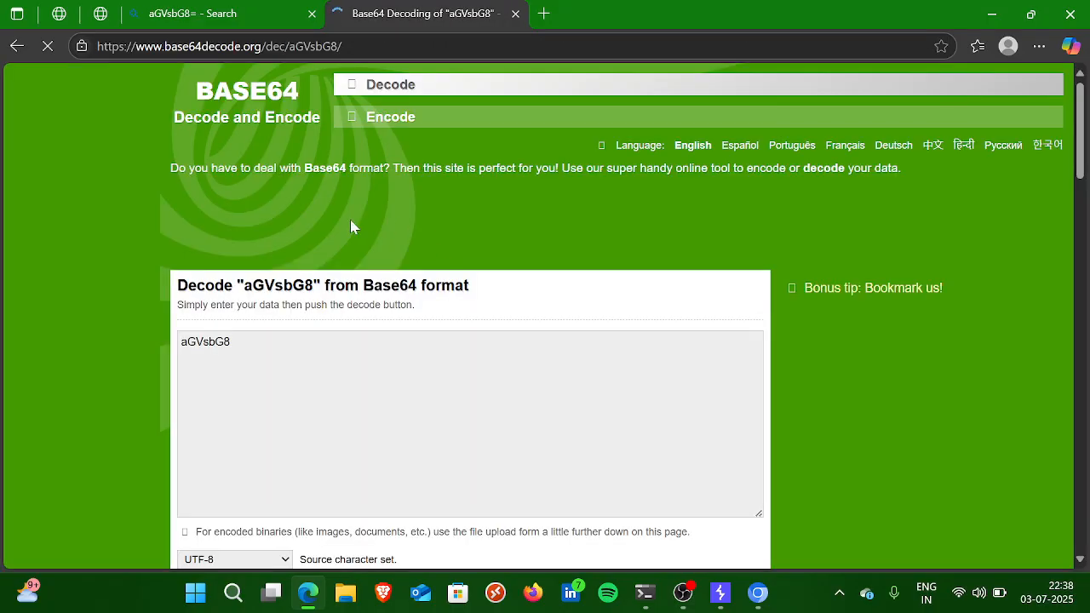
# Step: Replace the site's decode input with the copied string aGVsbG8= and check the decoded output
pyautogui.scroll(-1, 370, 267)
pyautogui.hotkey('ctrl', 'v')
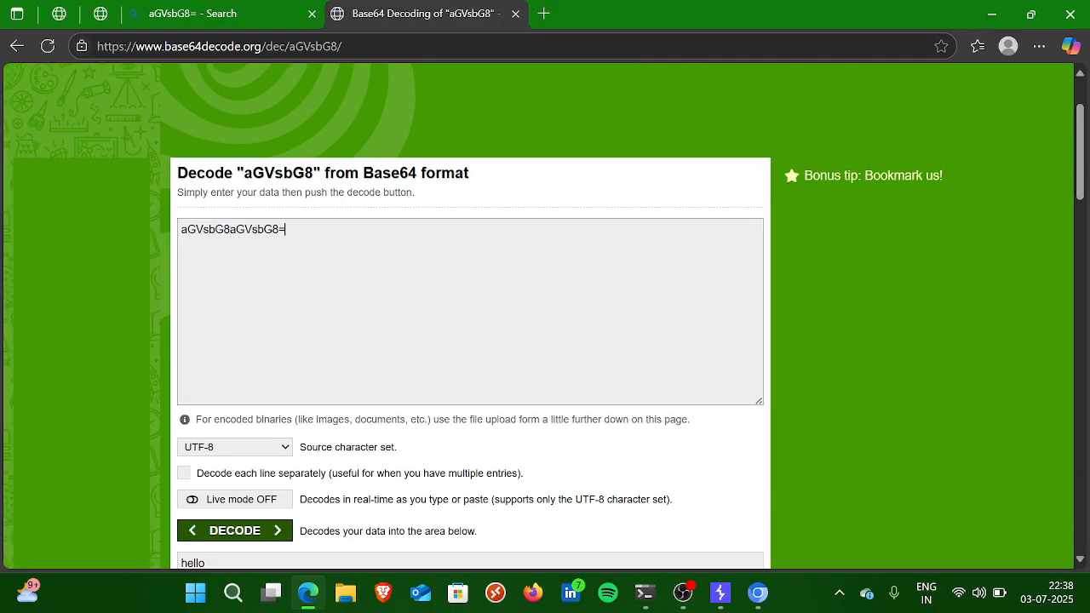
pyautogui.hotkey('ctrl', 'a')
pyautogui.hotkey('ctrl', 'v')
pyautogui.scroll(-2, 371, 267)
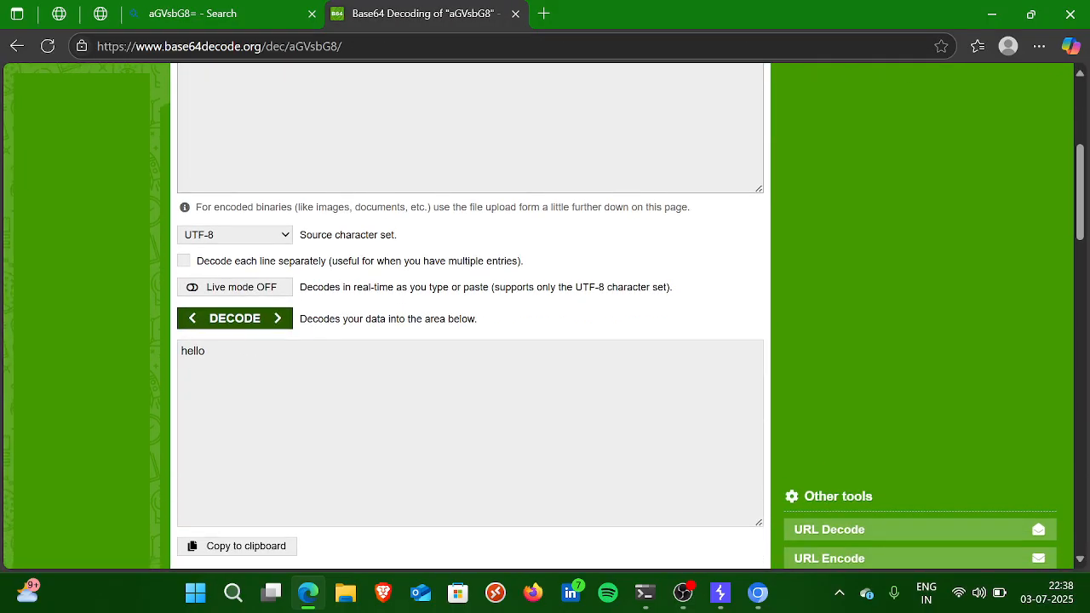
pyautogui.moveTo(184, 351); pyautogui.dragTo(237, 366)
# Step: Switch back to Burp Suite, view Comparer, and send the evil.com request in Repeater to a new Repeater tab
pyautogui.hotkey('alt', 'Tab')
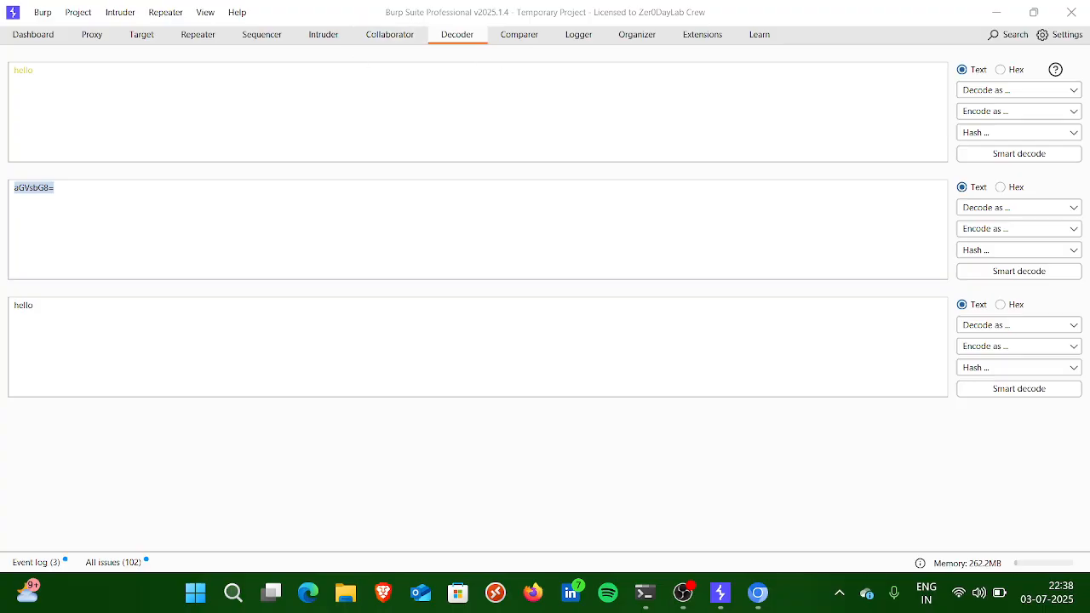
pyautogui.click(520, 36)
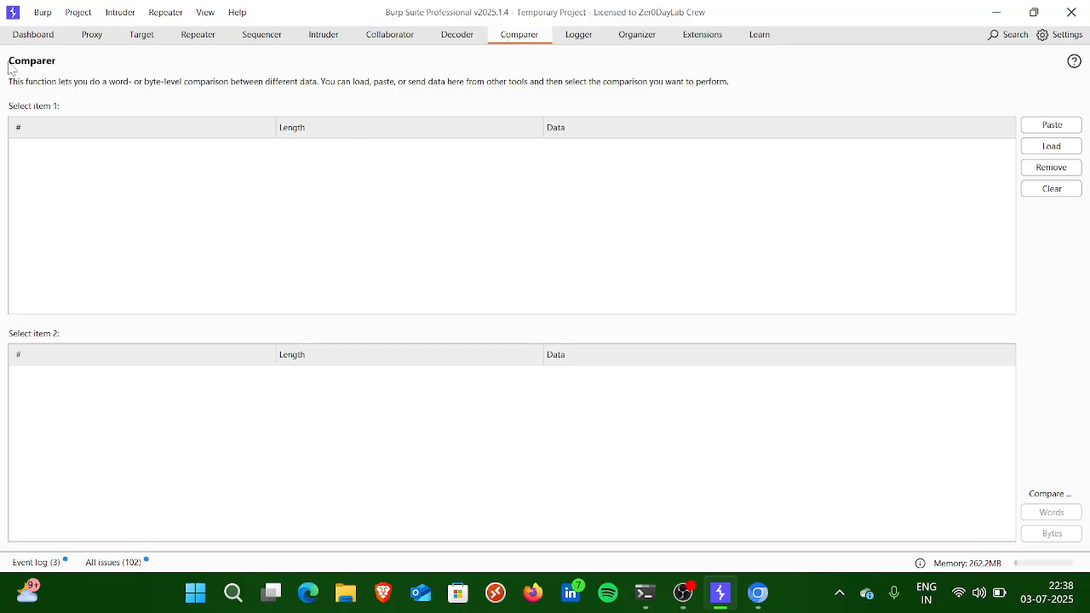
pyautogui.click(198, 34)
pyautogui.rightClick(140, 201)
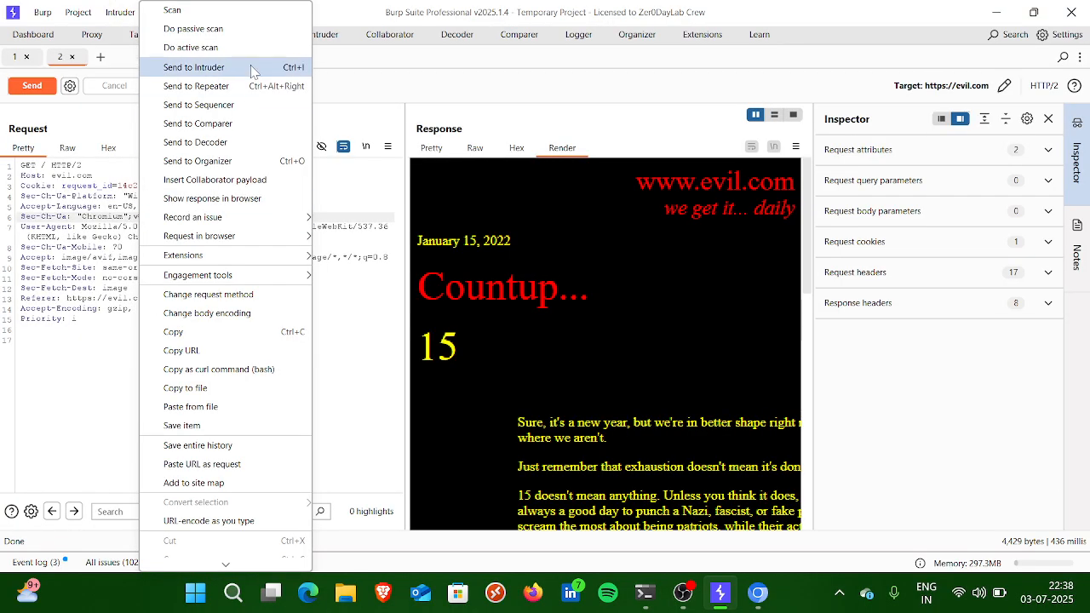
pyautogui.click(204, 86)
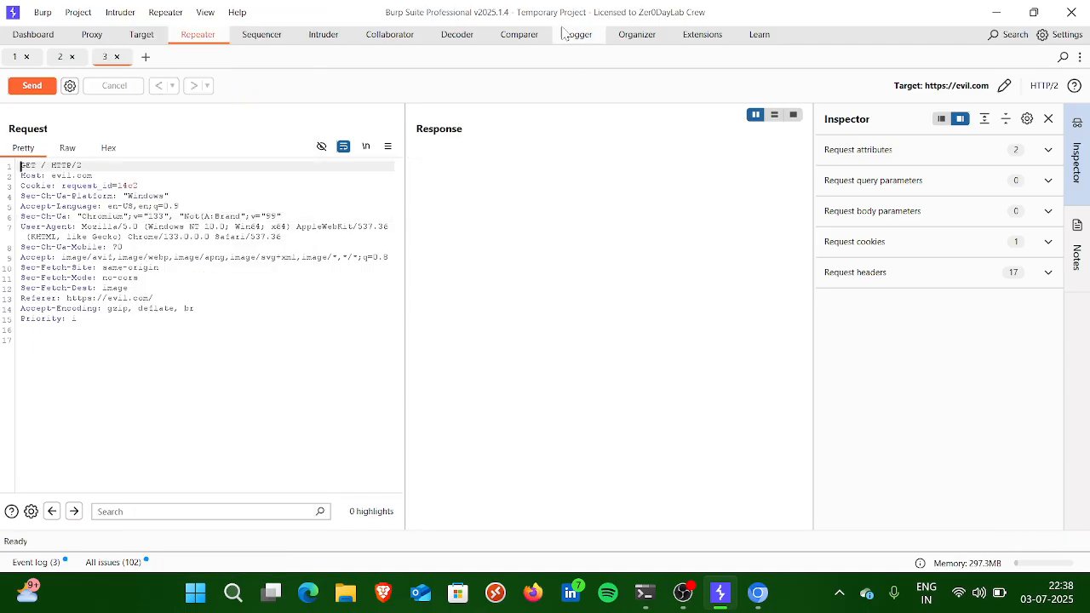
# Step: Send the duplicated evil.com request from Repeater to Comparer
pyautogui.rightClick(190, 278)
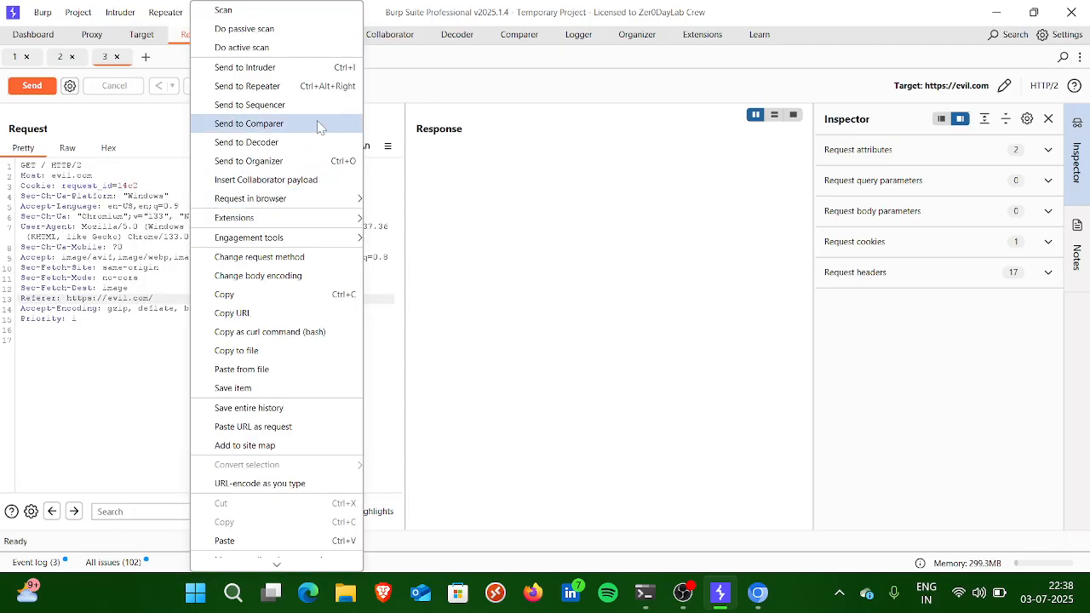
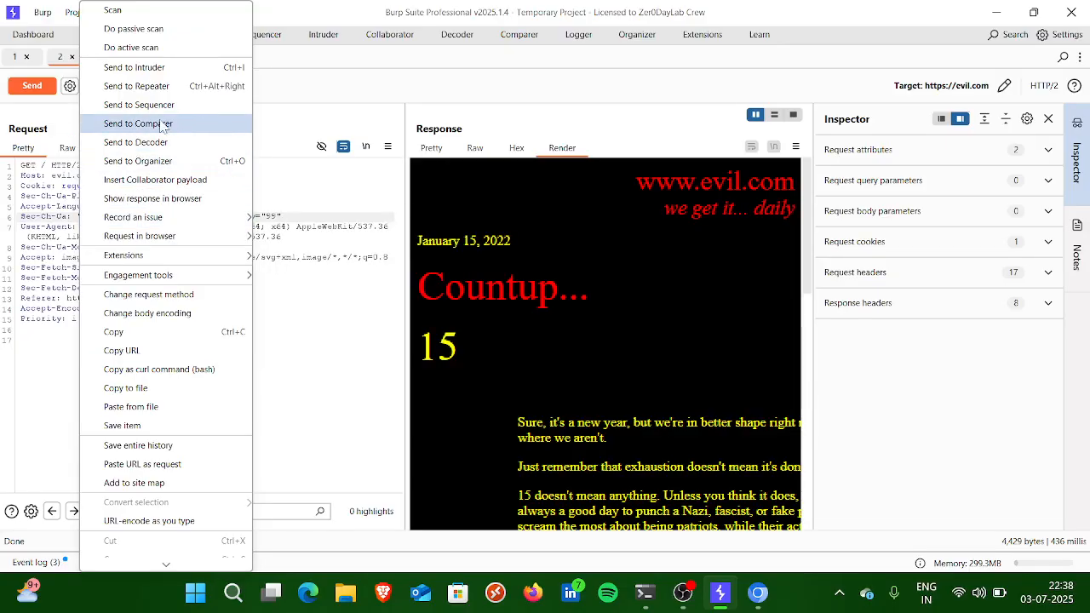
# Step: Send the evil.com request from the second Repeater tab to Comparer and run a byte-level comparison of items 1 and 2
pyautogui.click(162, 125)
pyautogui.click(518, 36)
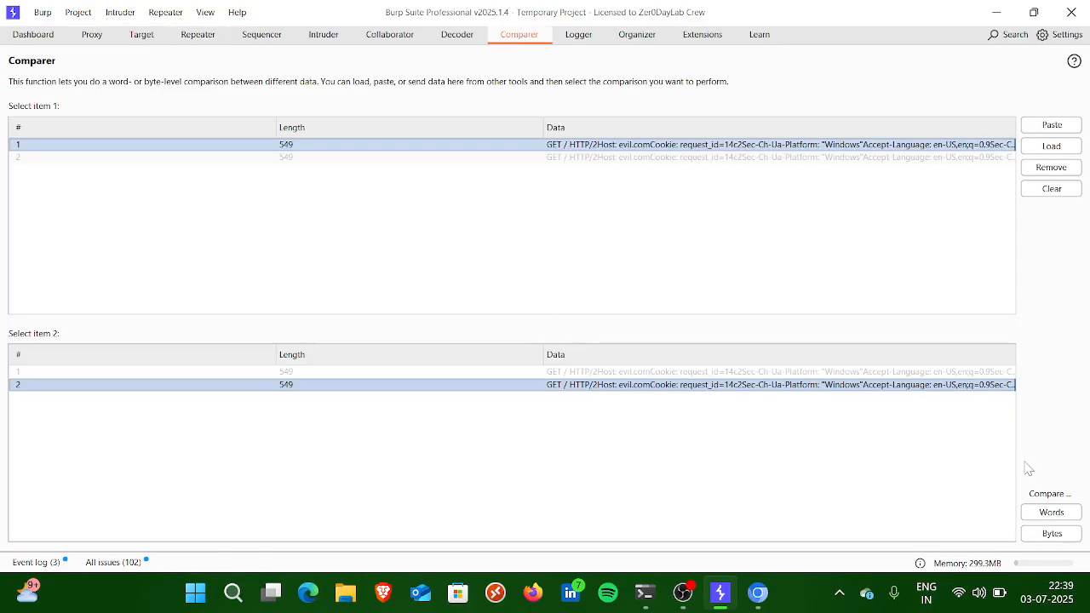
pyautogui.click(1054, 534)
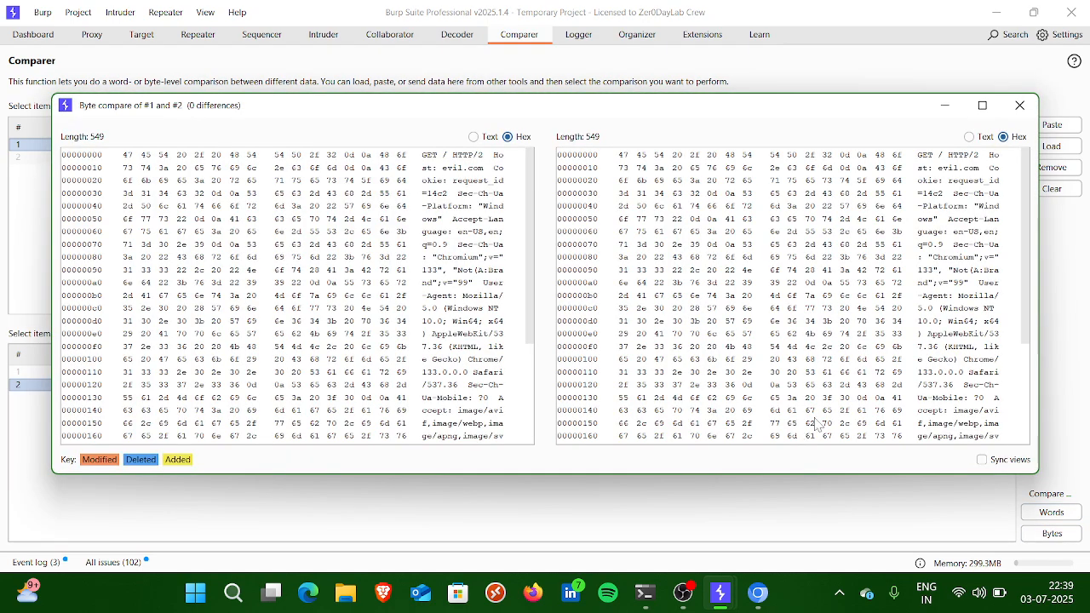
pyautogui.scroll(-4, 335, 227)
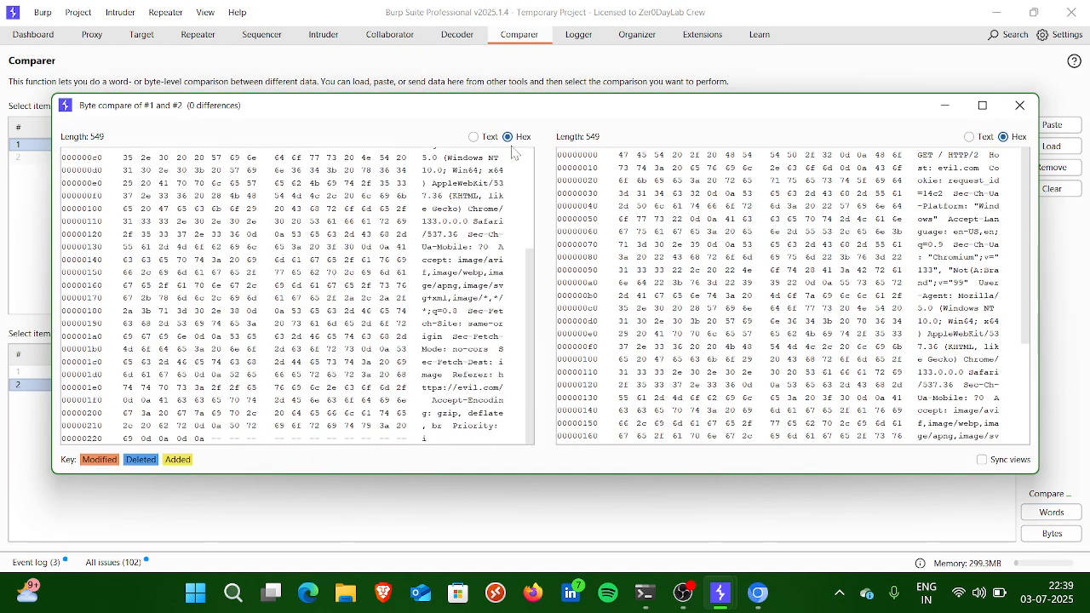
# Step: View both compared requests as text instead of hex and close the byte comparison
pyautogui.click(494, 141)
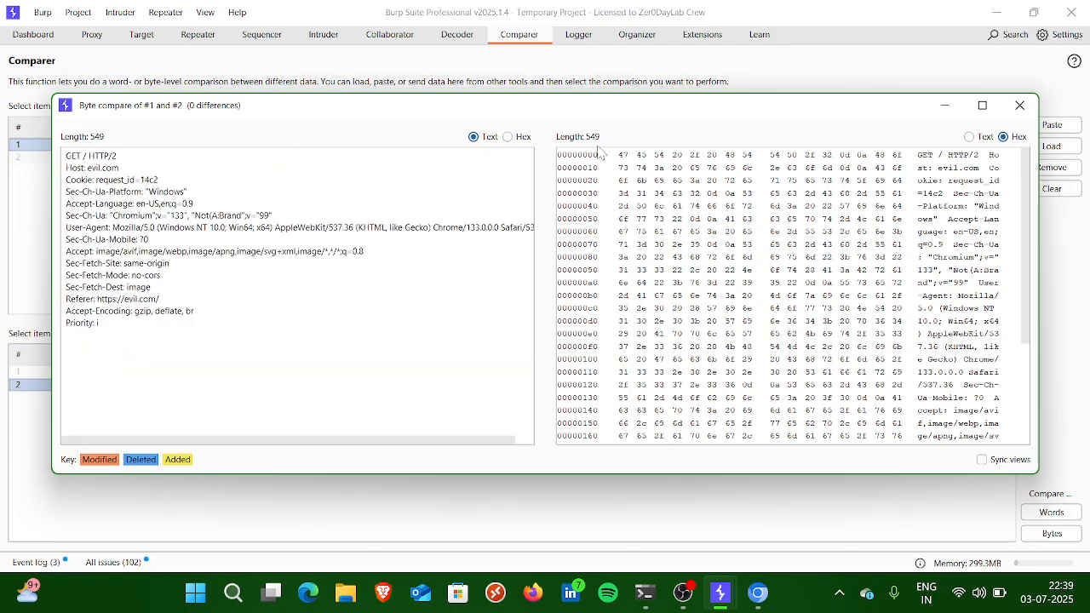
pyautogui.click(969, 136)
pyautogui.hscroll(2, 311, 280)
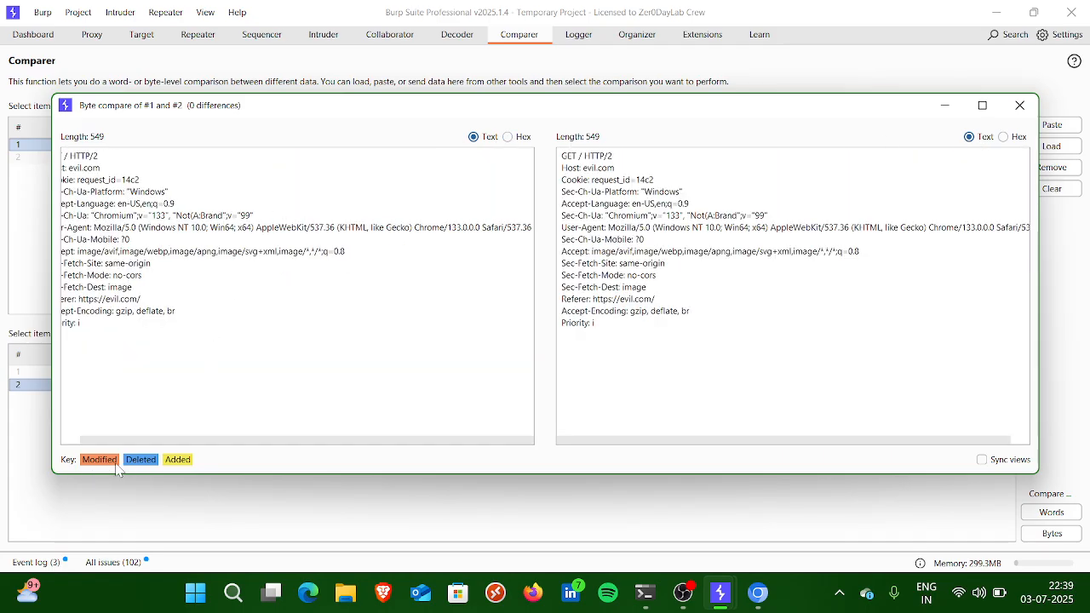
pyautogui.click(1019, 105)
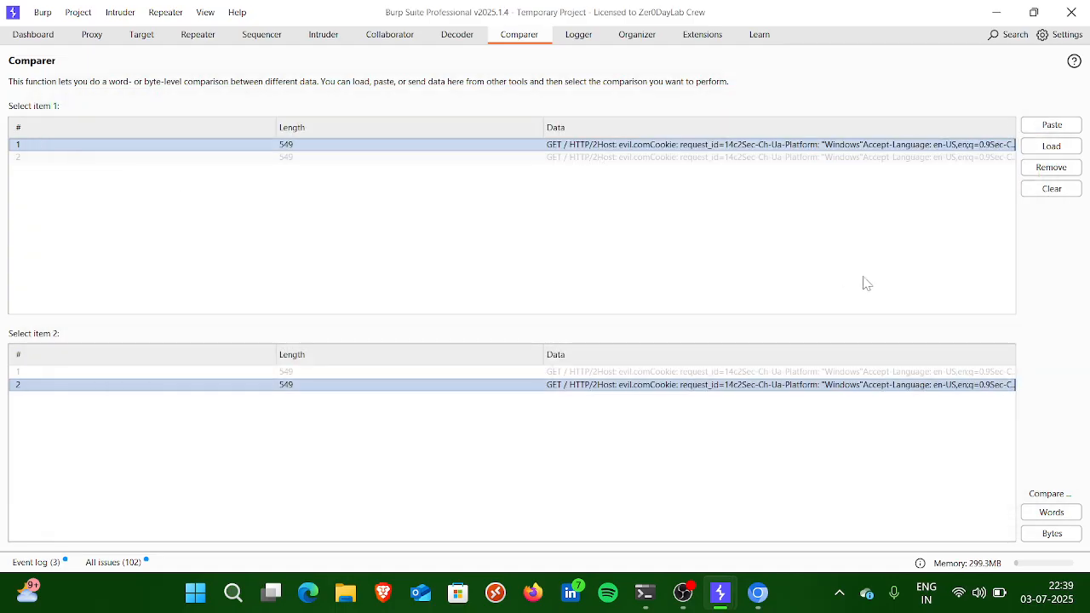
# Step: Look through the captured traffic in Logger and view the Organizer introduction
pyautogui.click(579, 41)
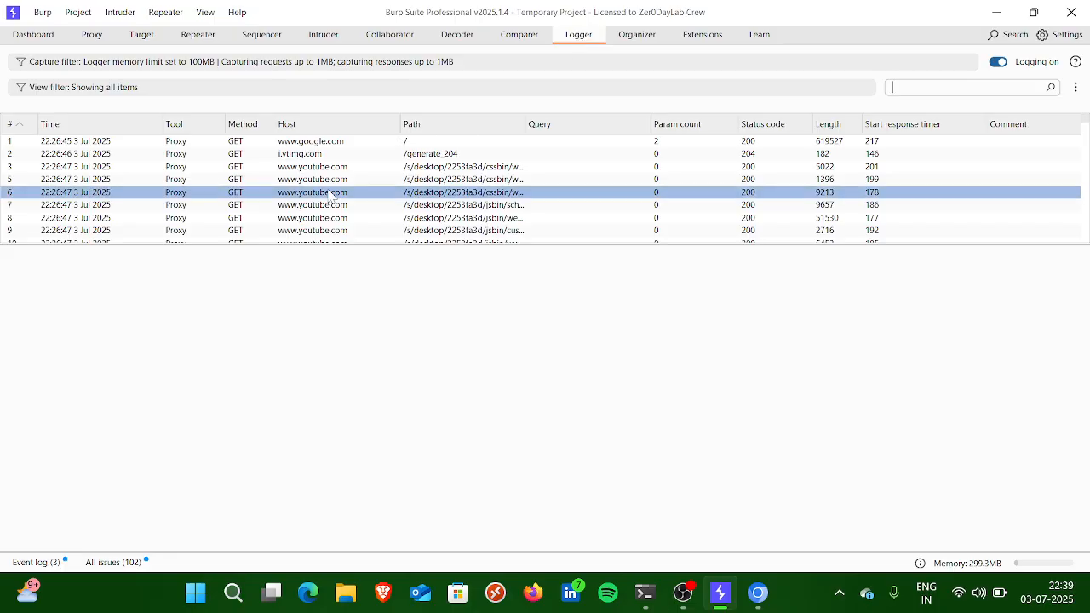
pyautogui.scroll(-4, 331, 196)
pyautogui.scroll(-20, 331, 195)
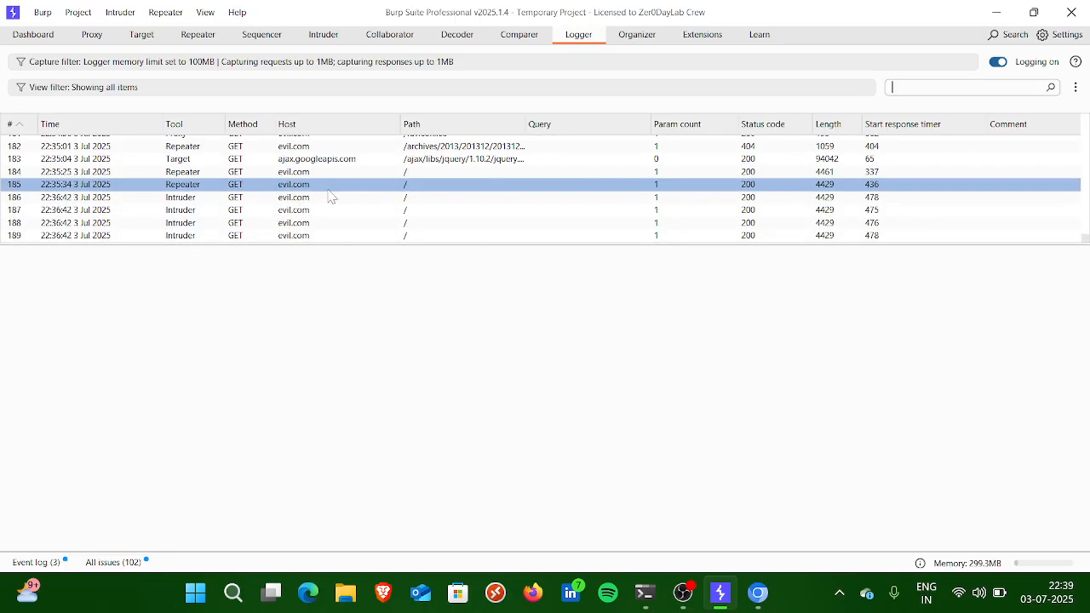
pyautogui.scroll(20, 331, 196)
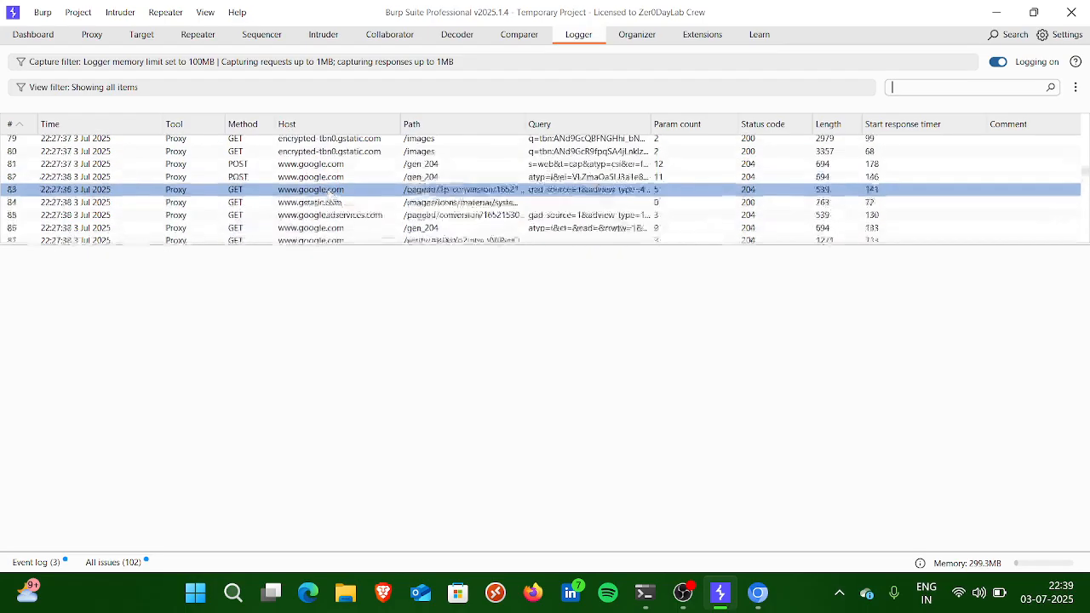
pyautogui.click(641, 39)
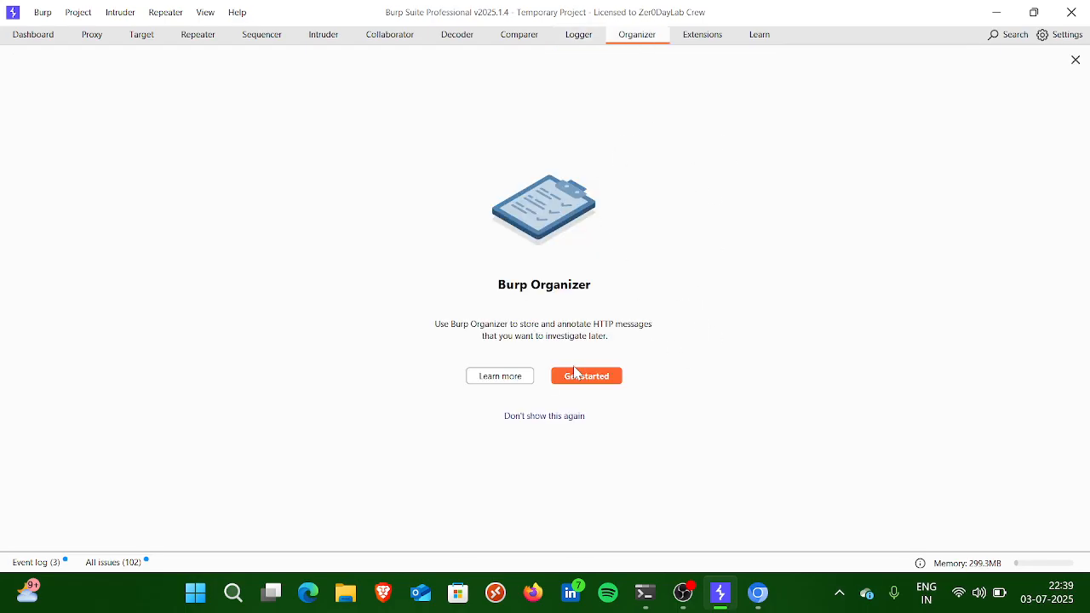
# Step: View the installed JS Miner extension's details and the Param Miner description in the BApp Store
pyautogui.click(719, 40)
pyautogui.click(422, 192)
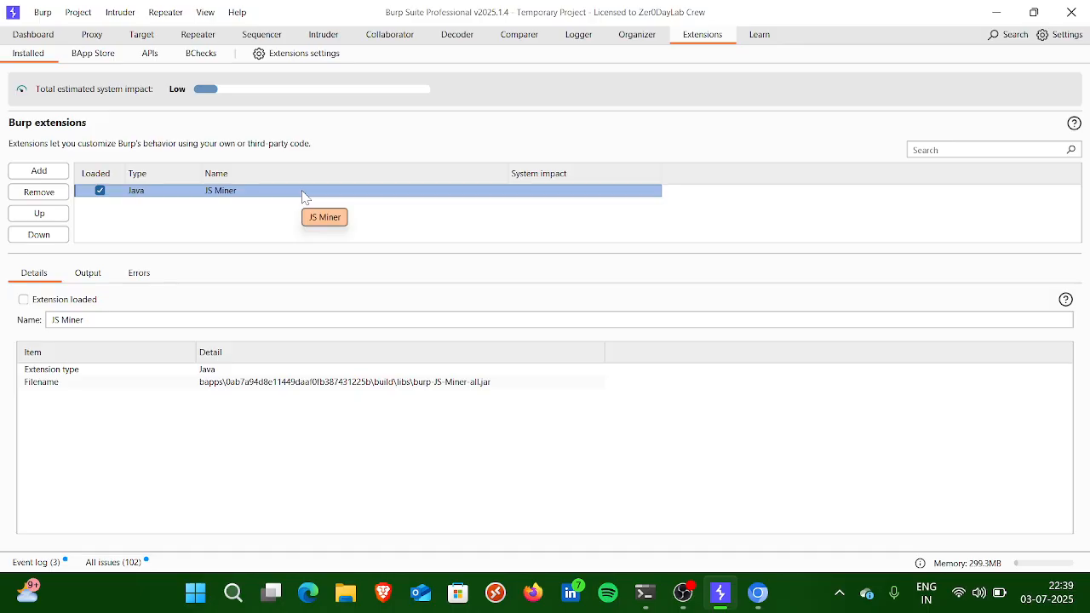
pyautogui.click(96, 54)
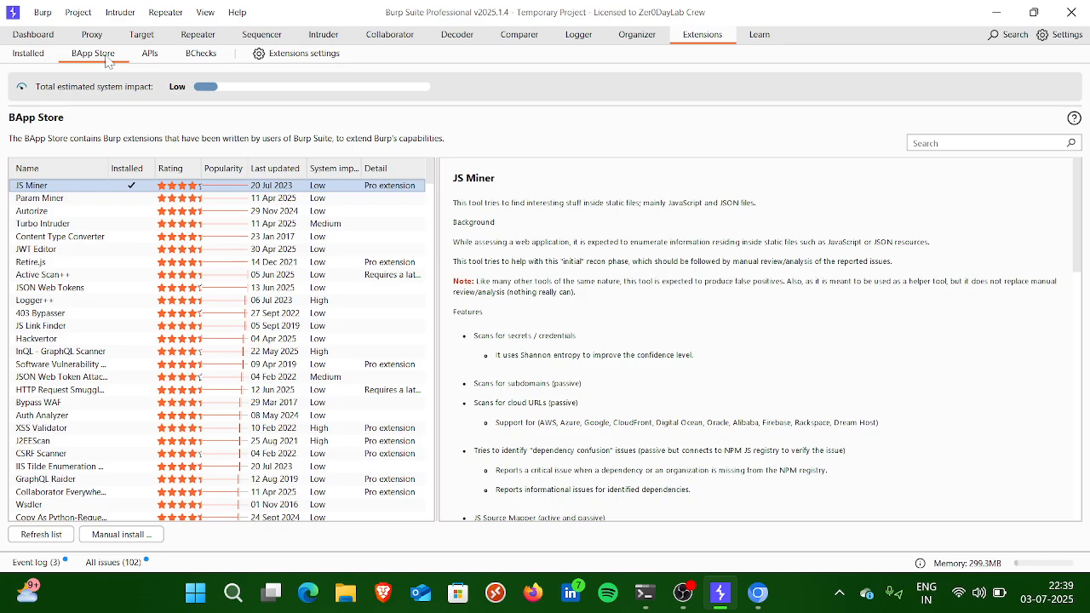
pyautogui.click(144, 198)
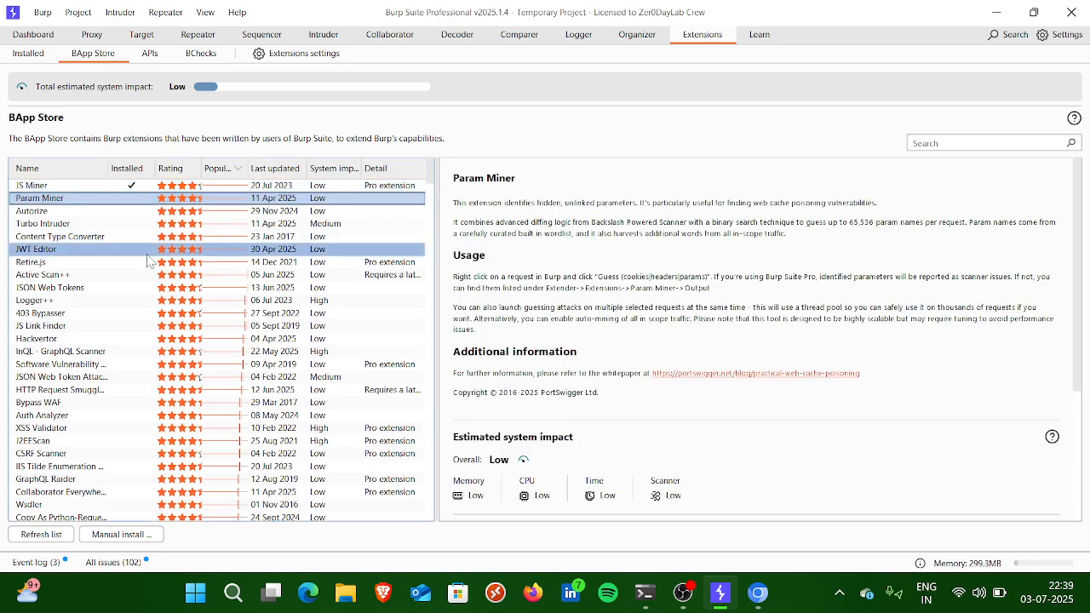
# Step: Browse the BApp Store's extension list and view the description of Retire.js
pyautogui.scroll(-20, 148, 259)
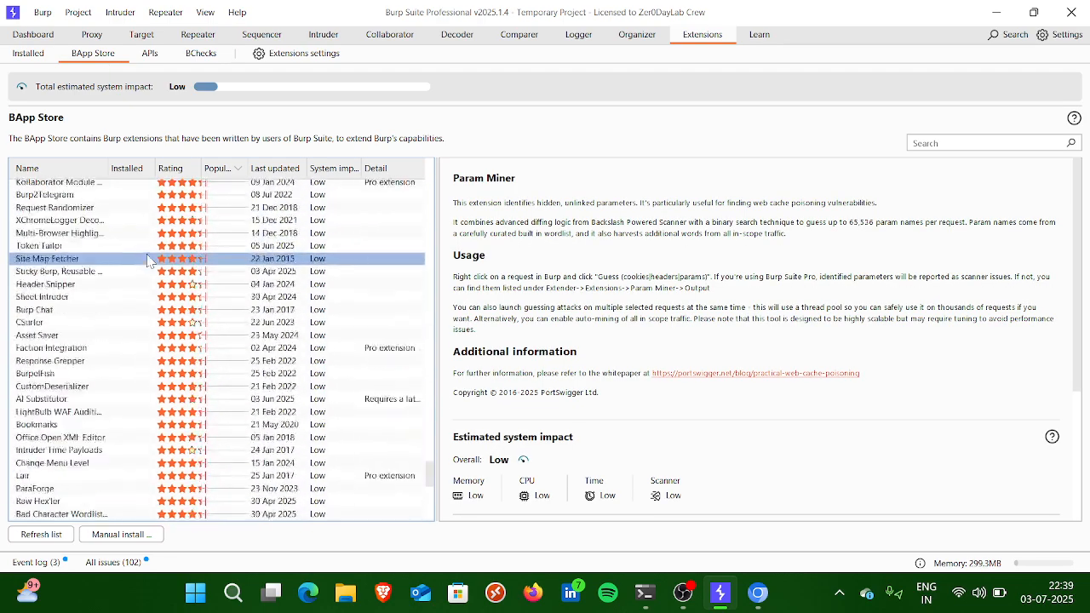
pyautogui.scroll(-11, 150, 261)
pyautogui.scroll(6, 176, 270)
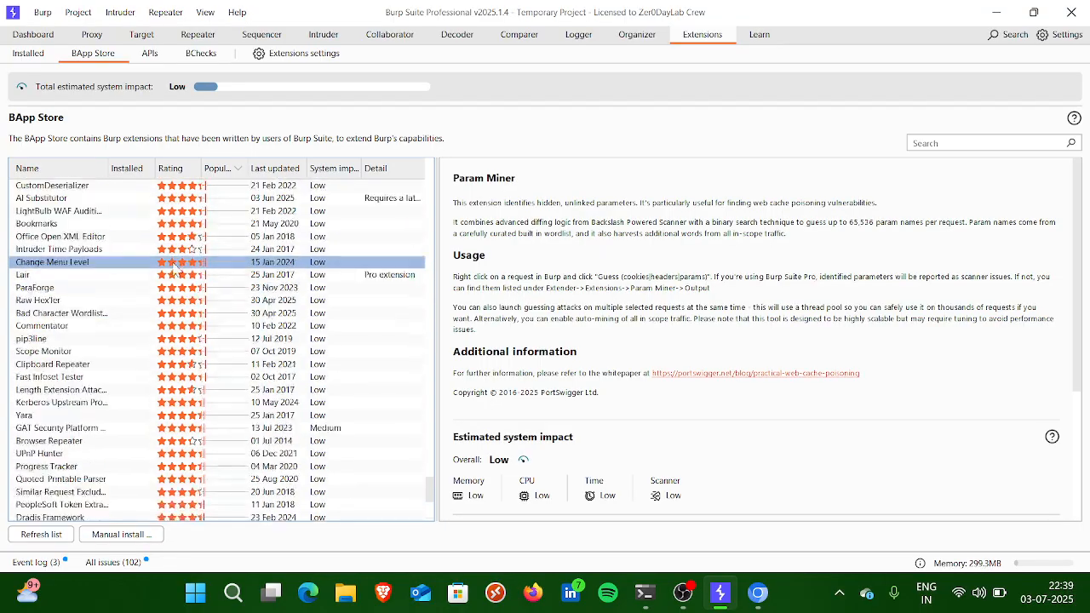
pyautogui.scroll(20, 176, 269)
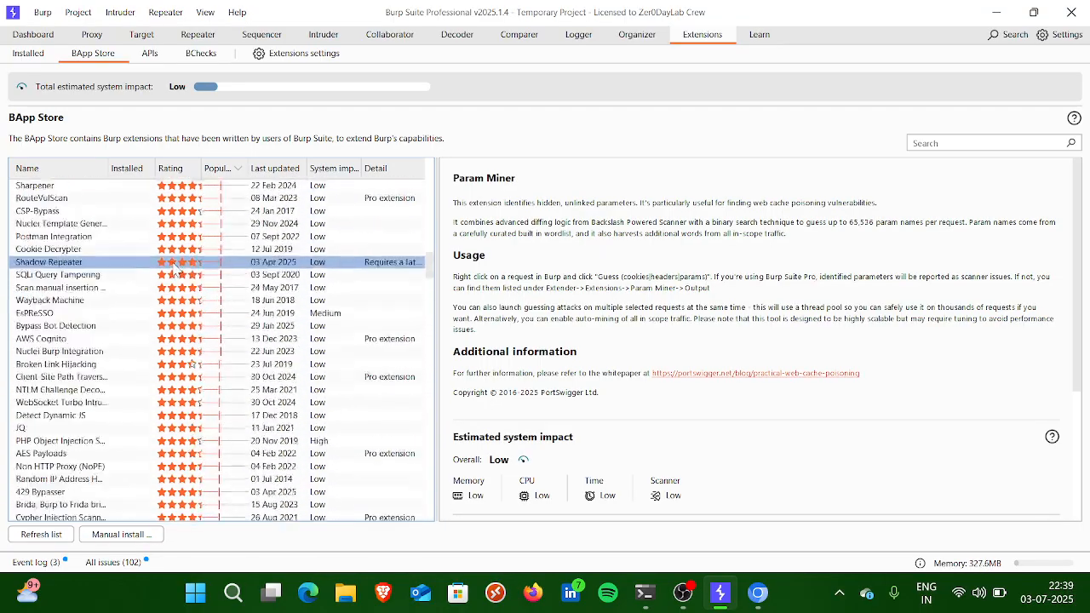
pyautogui.scroll(10, 175, 268)
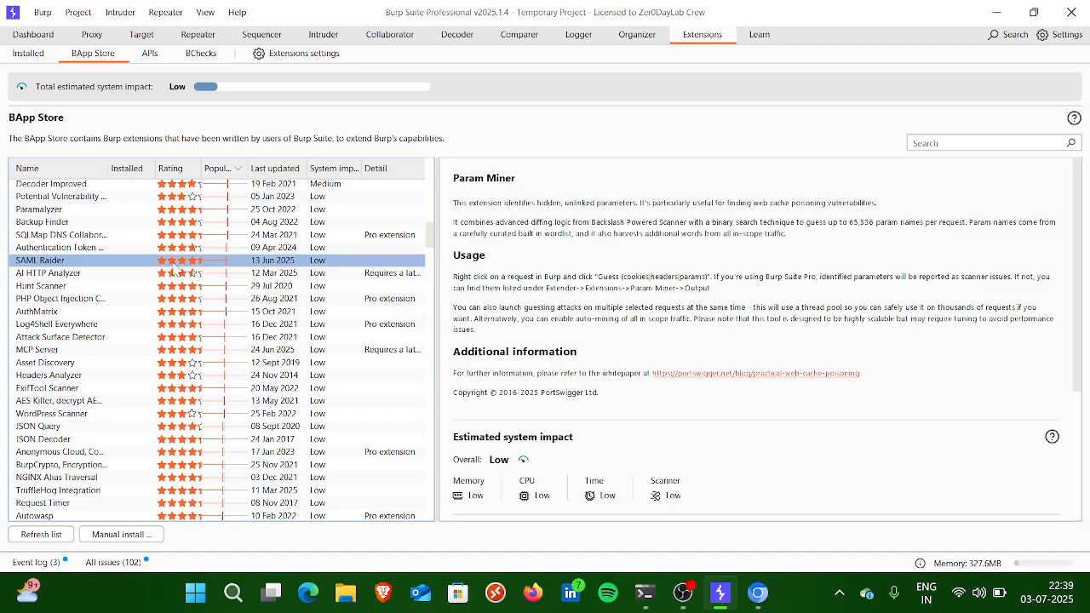
pyautogui.scroll(20, 175, 266)
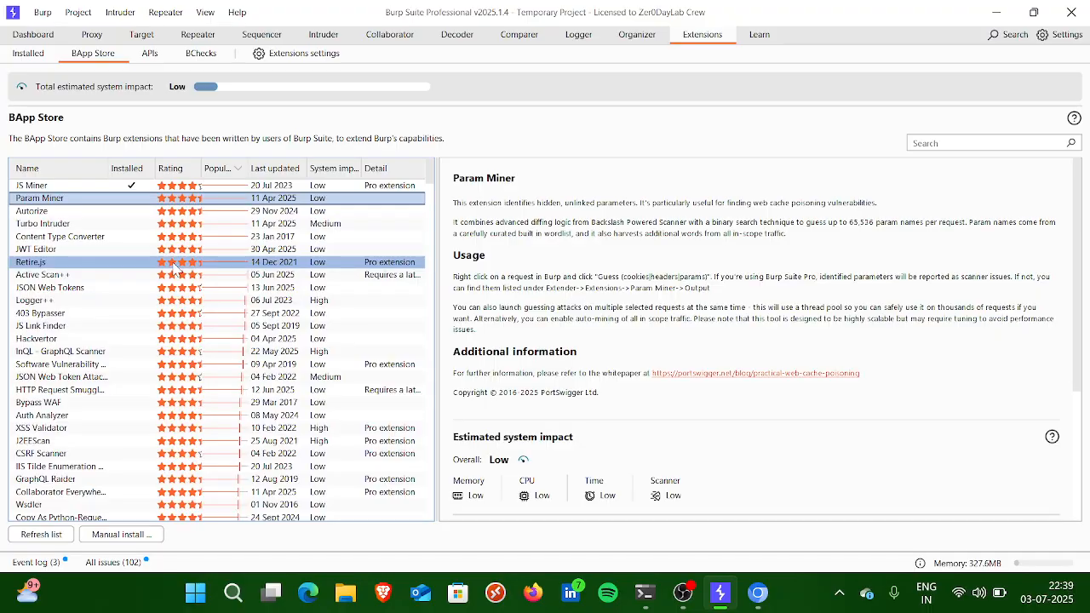
pyautogui.click(128, 261)
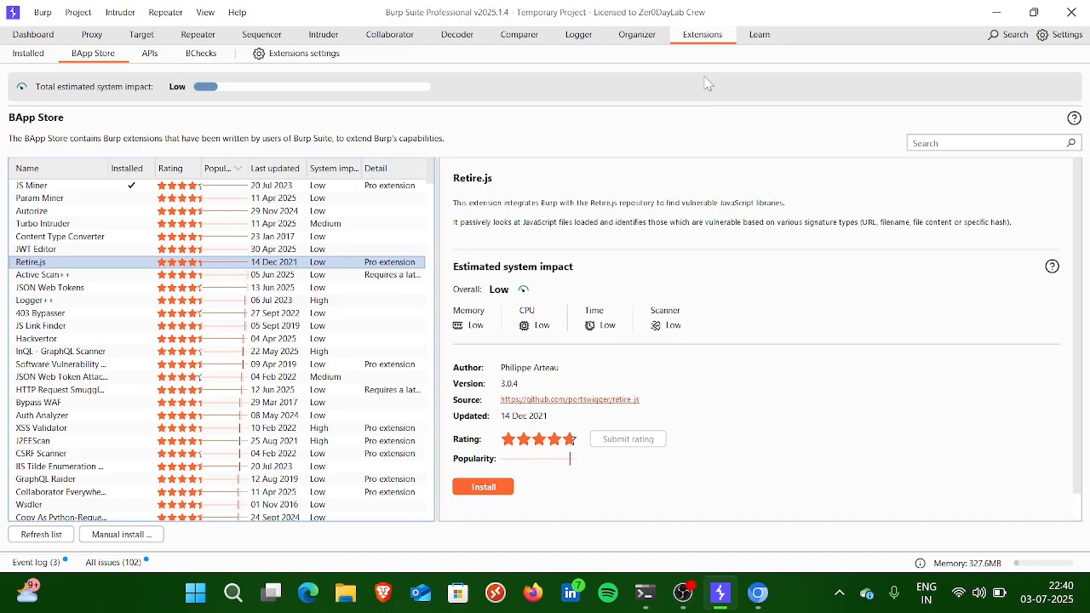
# Step: Look through the Burp Suite tutorials and support resources on the Learn page
pyautogui.click(759, 35)
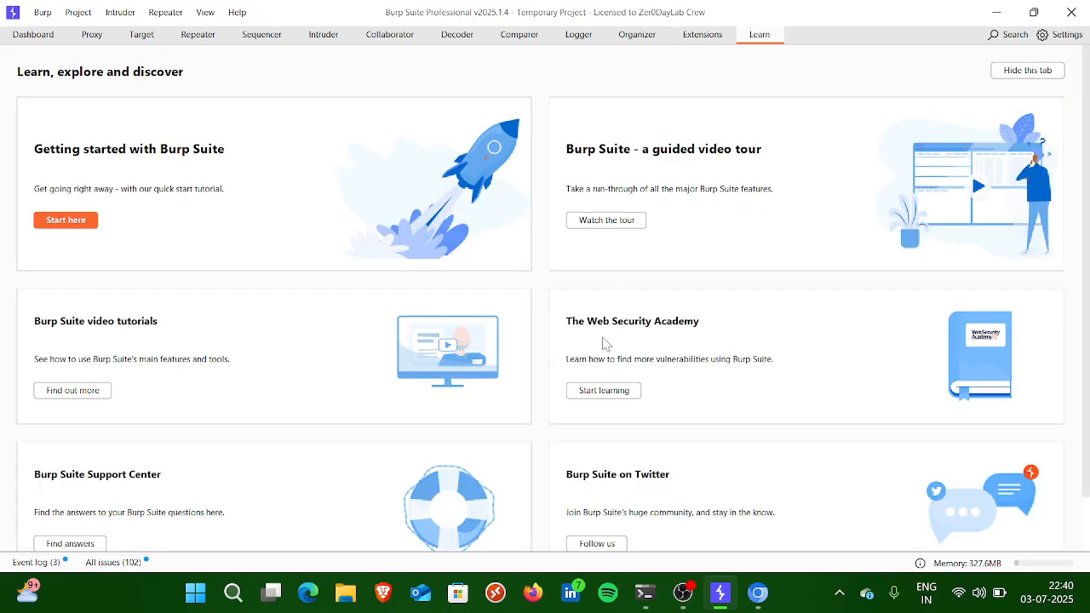
pyautogui.scroll(-2, 604, 340)
pyautogui.scroll(1, 604, 344)
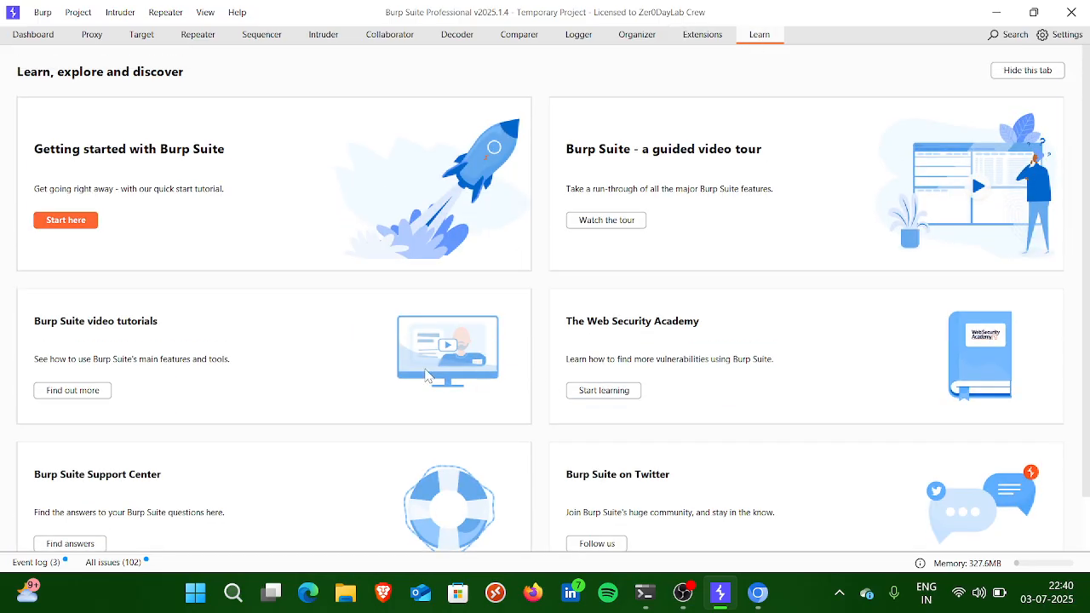